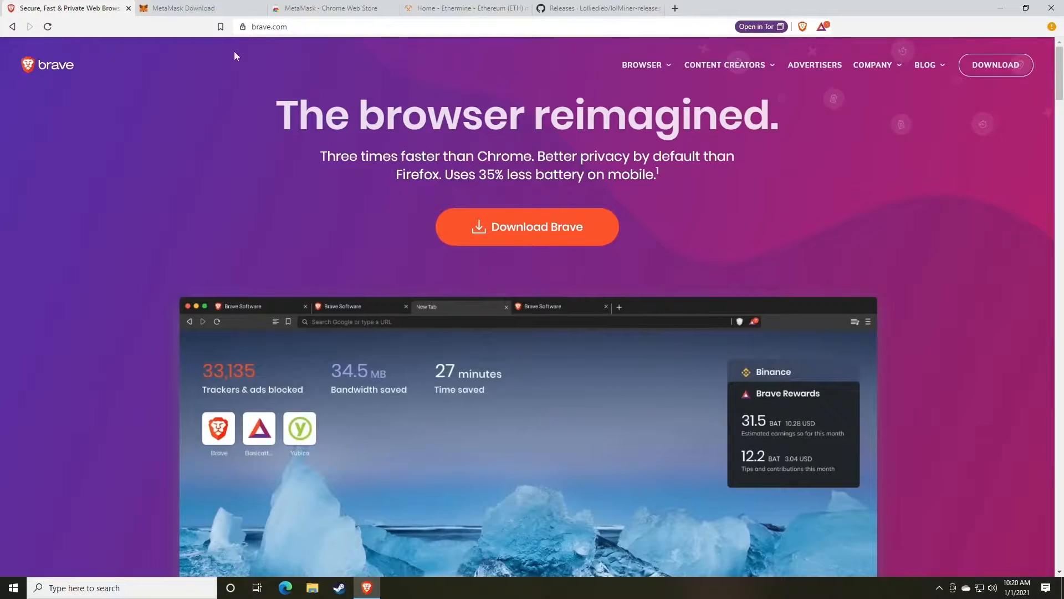
Switch to the MetaMask Download tab showing metamask.io/download.html.
click(210, 8)
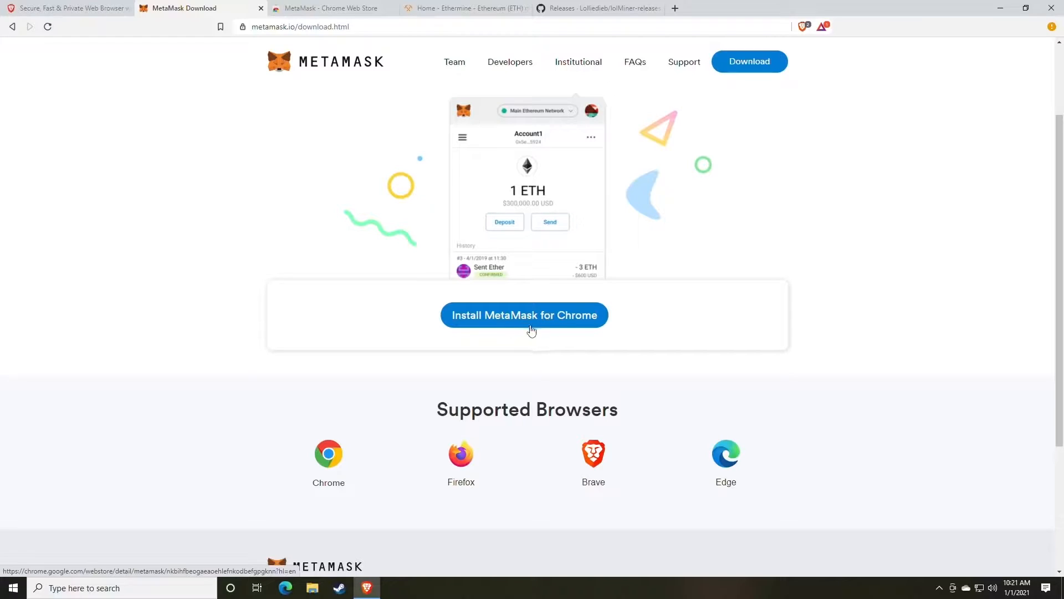
Install the MetaMask extension in Brave from its Chrome Web Store listing.
click(329, 8)
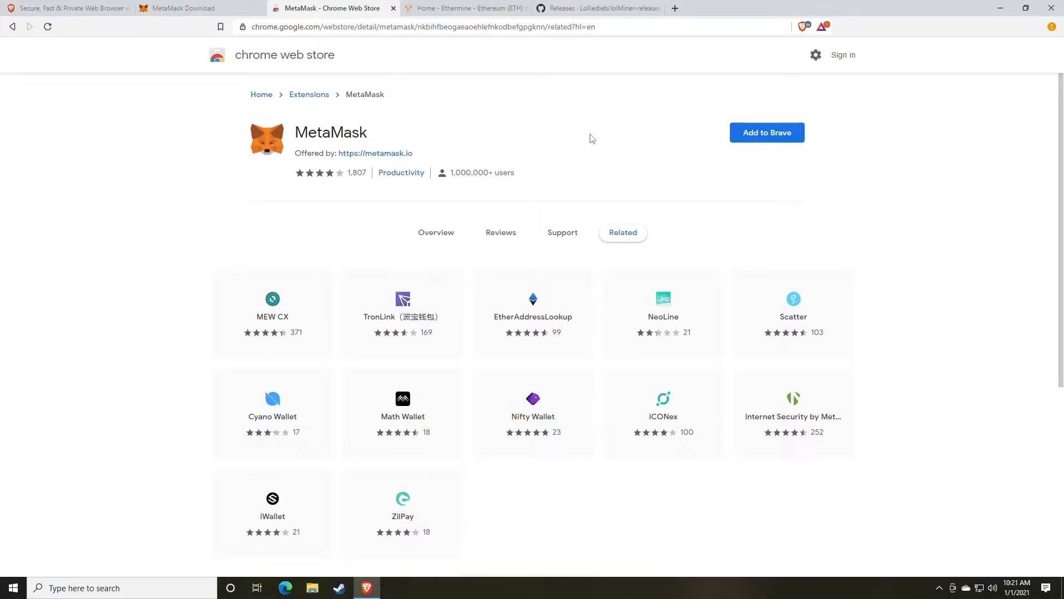
click(763, 144)
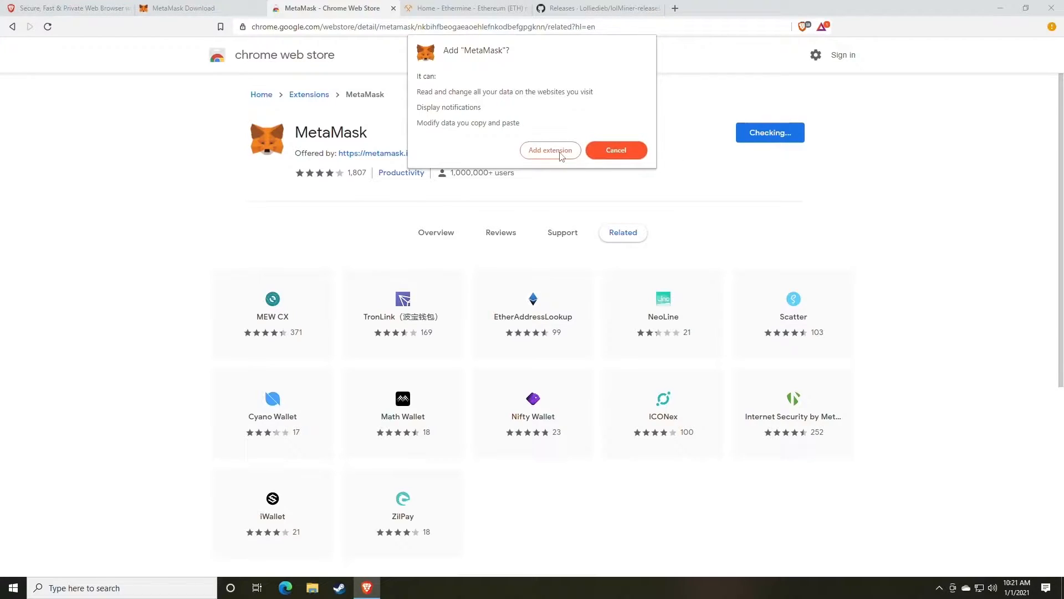
click(542, 156)
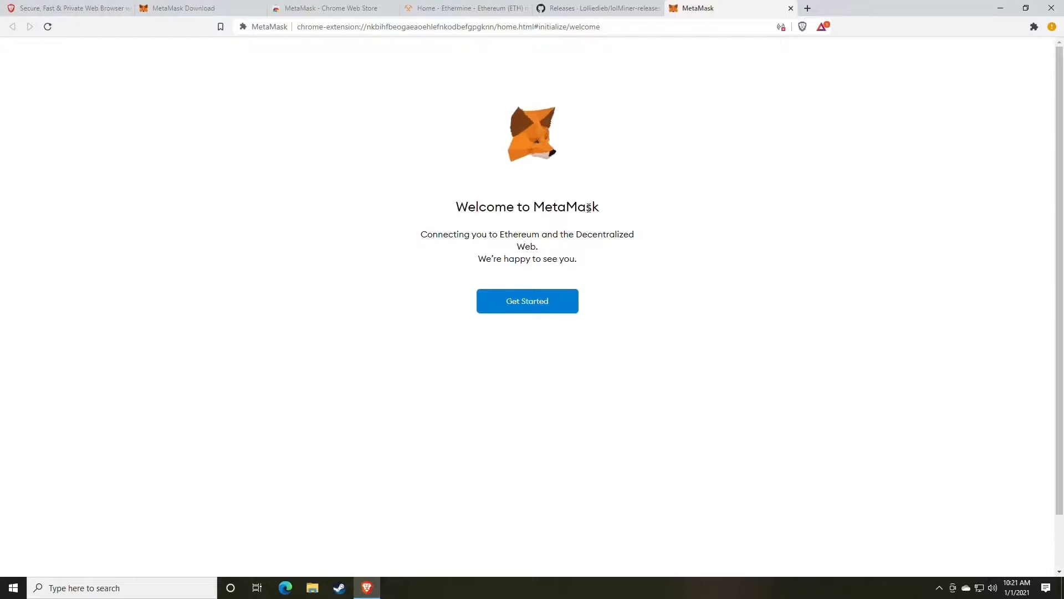
Start creating a new MetaMask wallet, agreeing to share anonymous usage data.
click(525, 307)
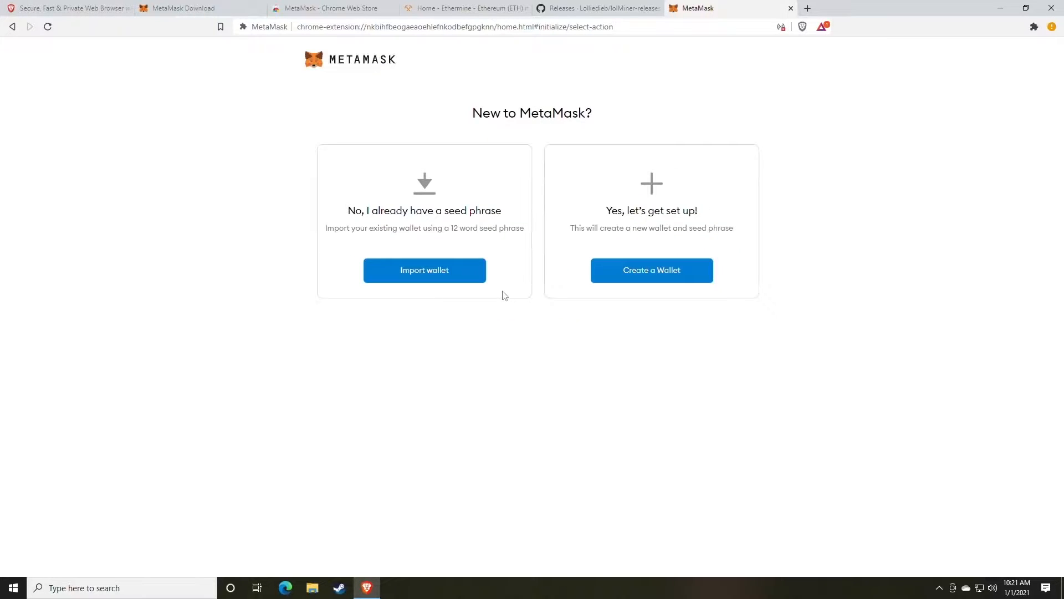
click(646, 275)
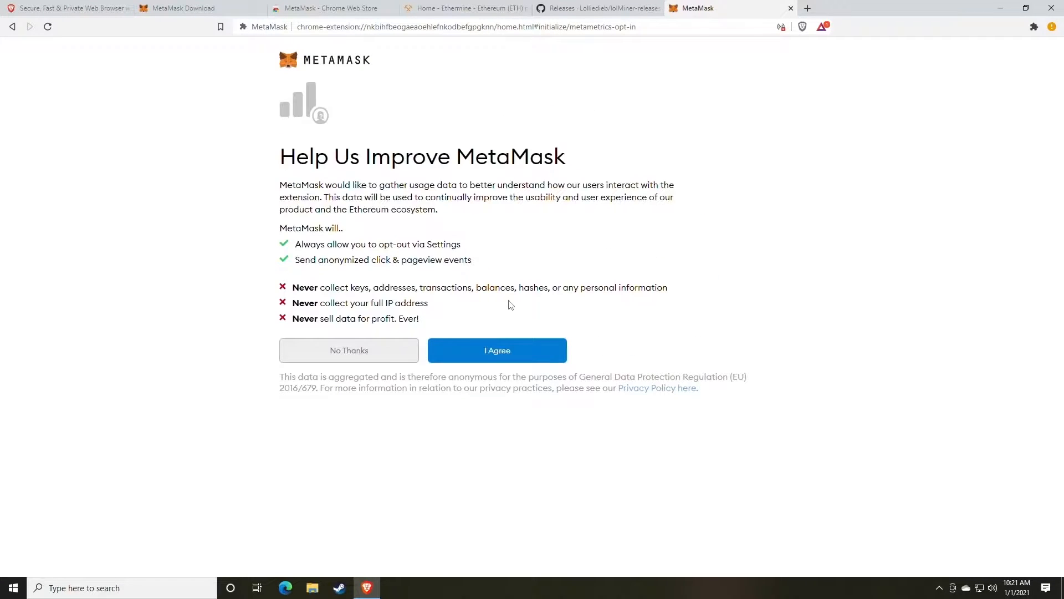
click(503, 356)
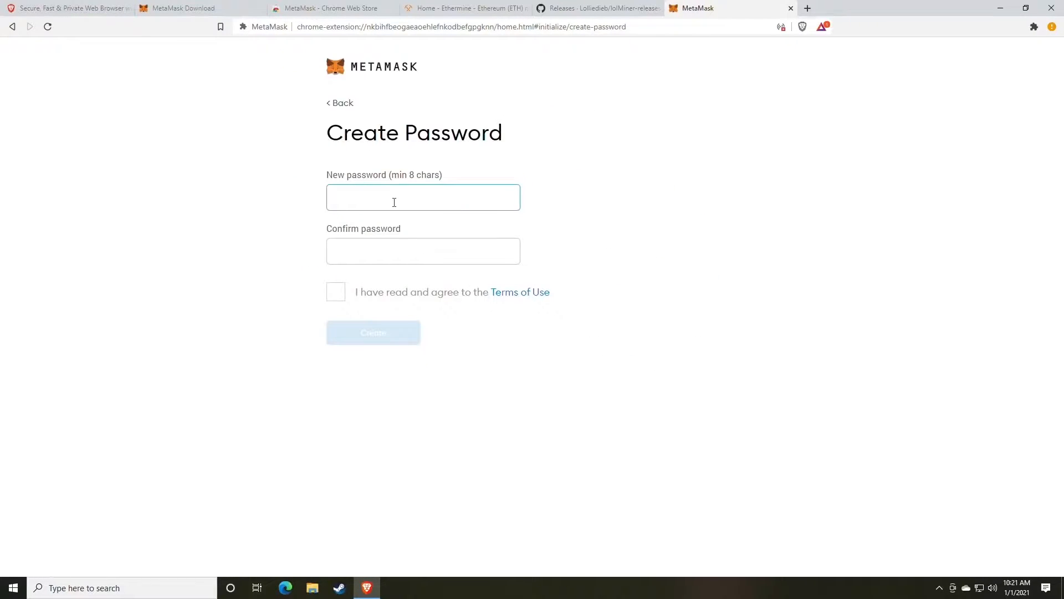
Enter and confirm a new wallet password, accept the Terms of Use, and open a new tab.
text(aaaaaaaaaa)
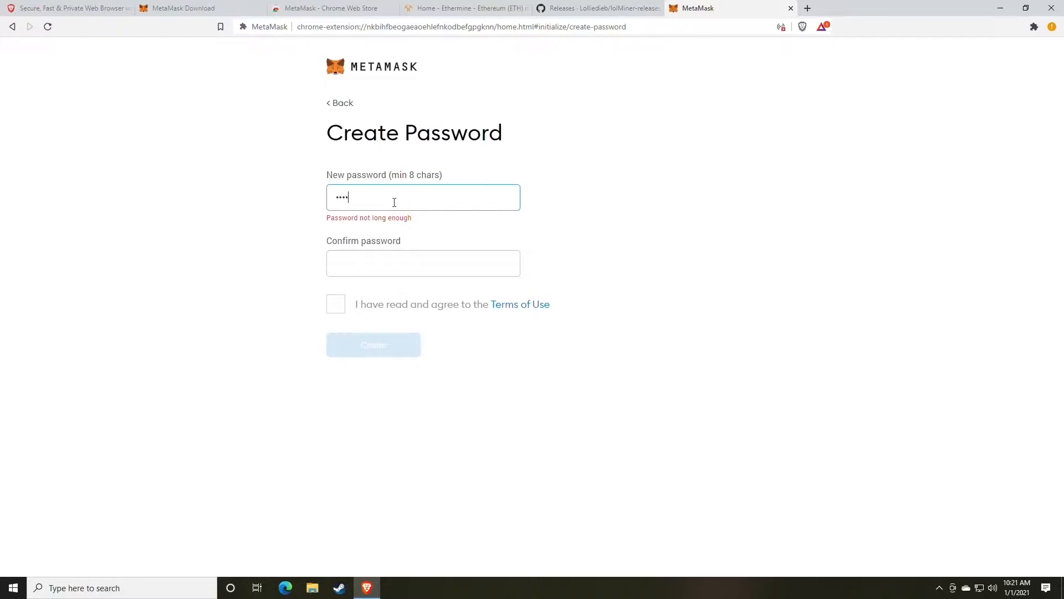
key(Tab)
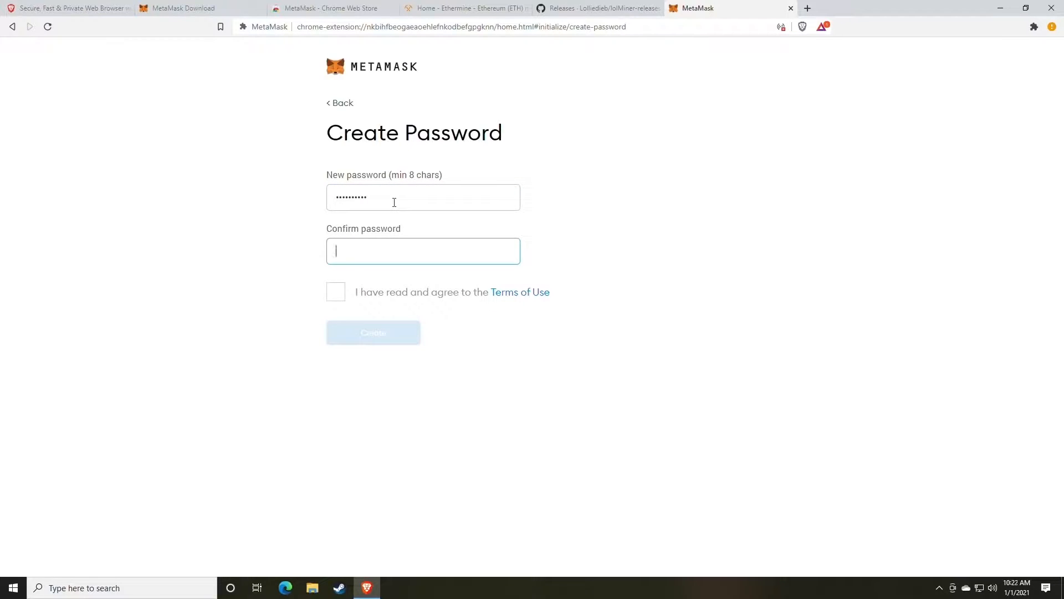
text(aaaaaaaaaa)
click(336, 293)
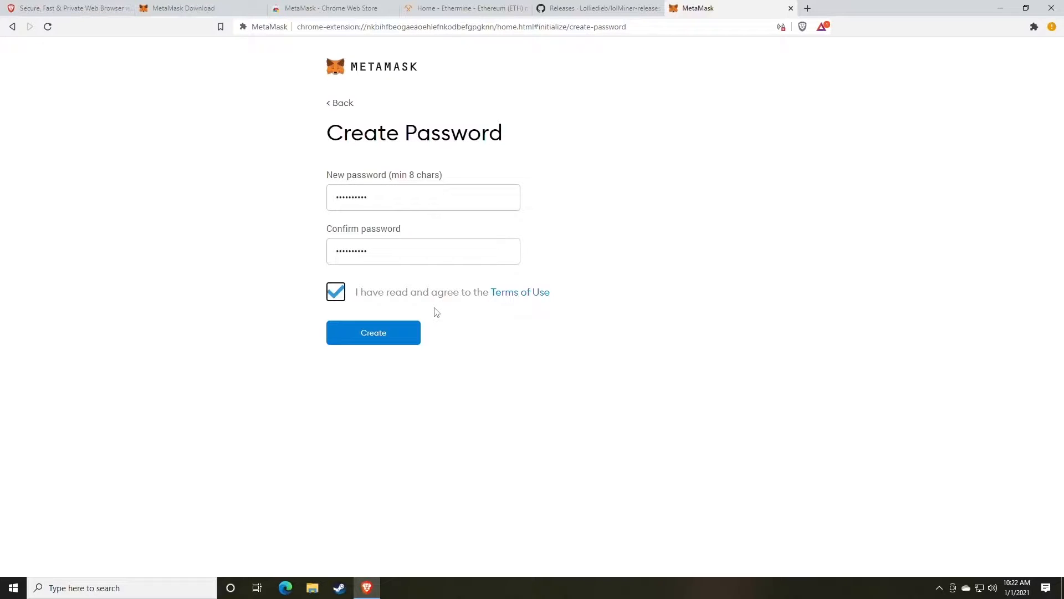
click(808, 8)
Generate five random 8-character passwords with RANDOM.ORG's Password Generator, then close that tab.
text(rand)
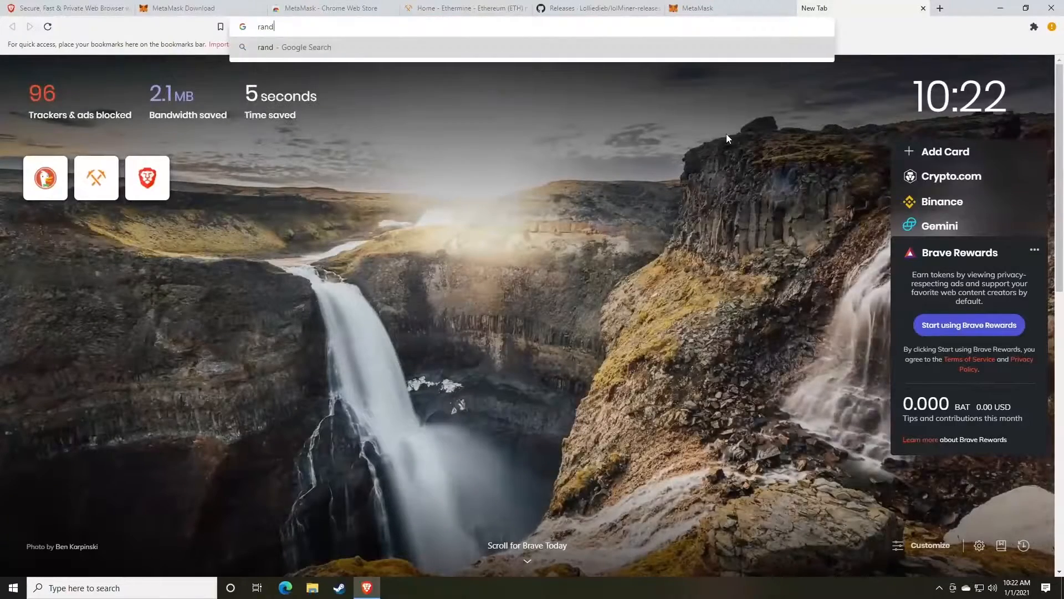
text(om.org)
key(Return)
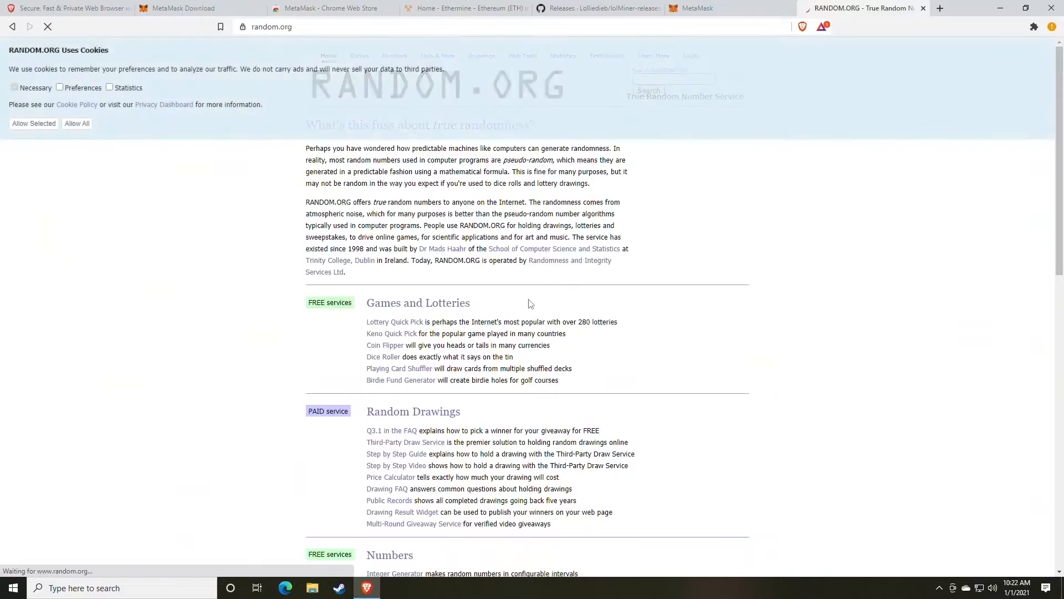
scroll(453, 304, down, 5)
scroll(454, 304, down, 2)
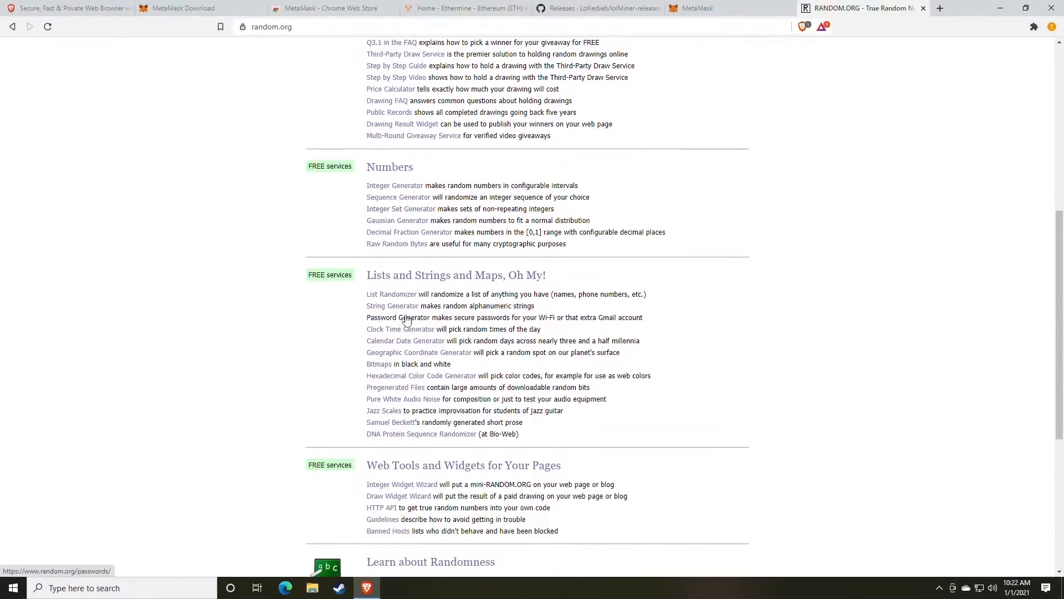
click(410, 318)
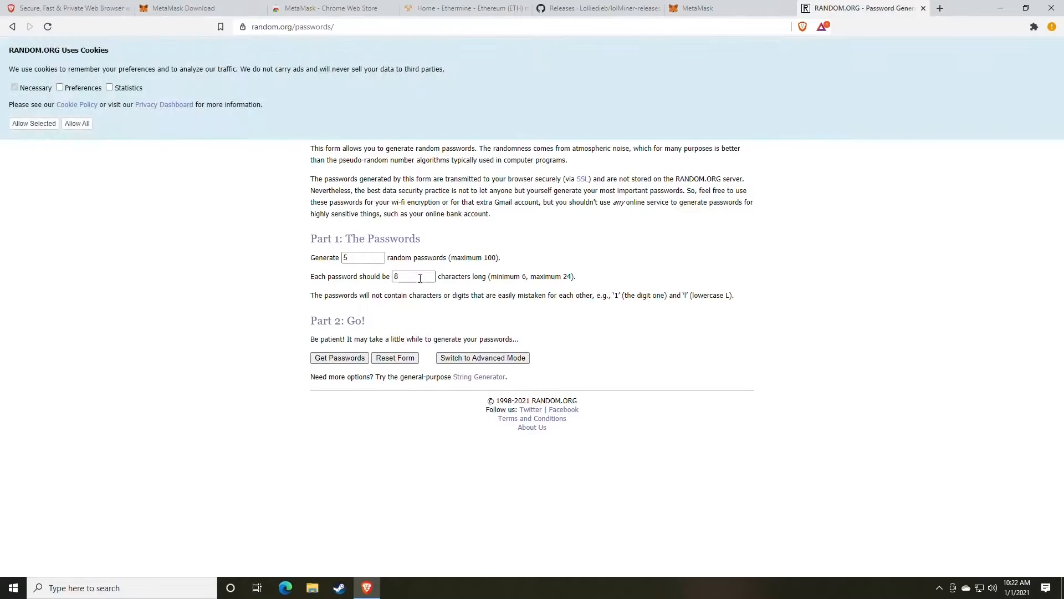
drag(420, 277, 373, 289)
click(361, 361)
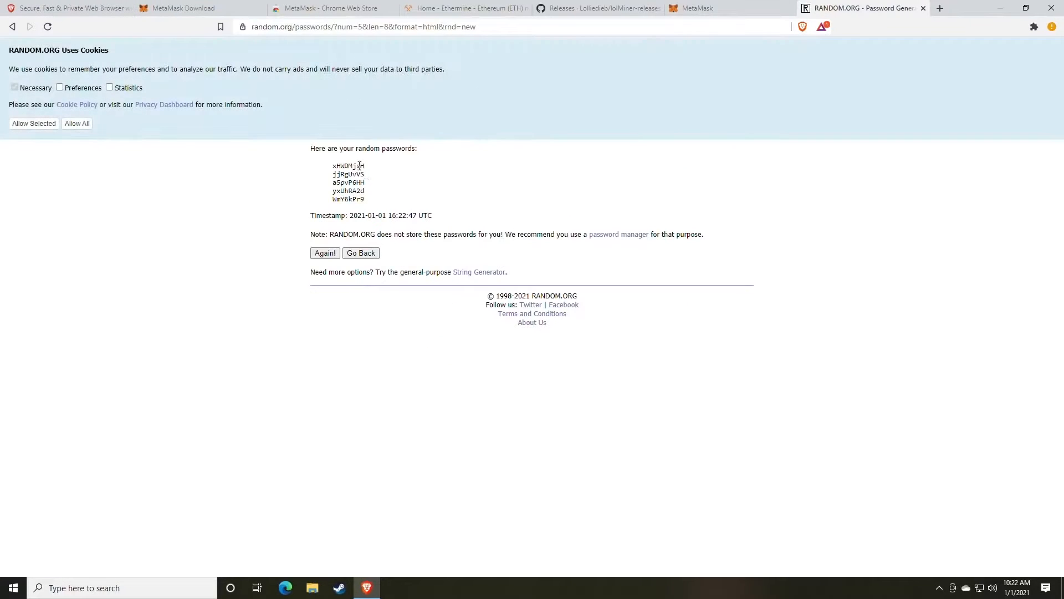
double_click(352, 166)
click(923, 9)
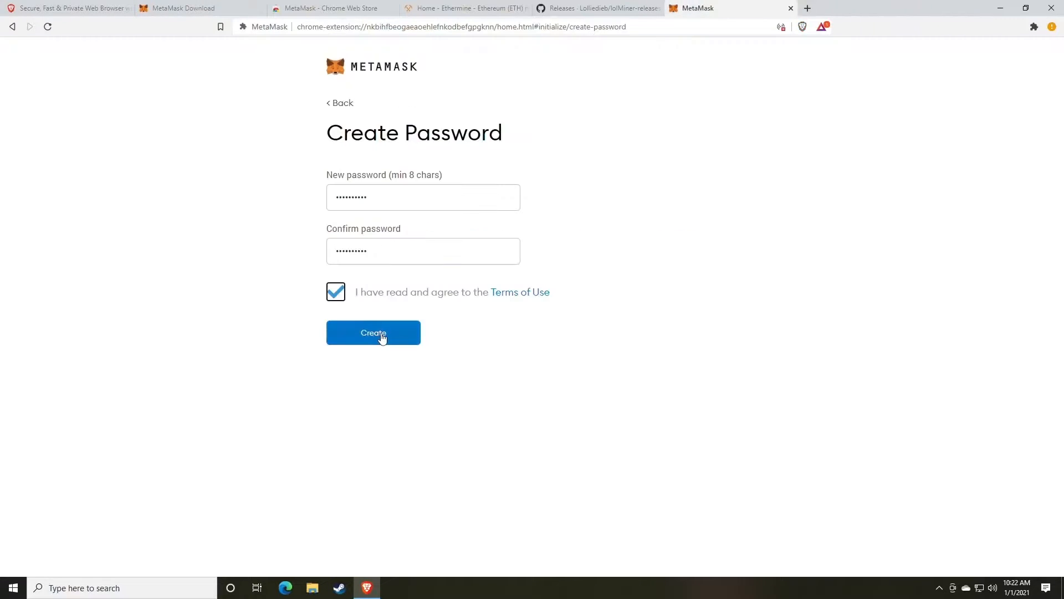
Create the wallet, reveal the 12-word secret backup phrase and select it for copying.
click(381, 336)
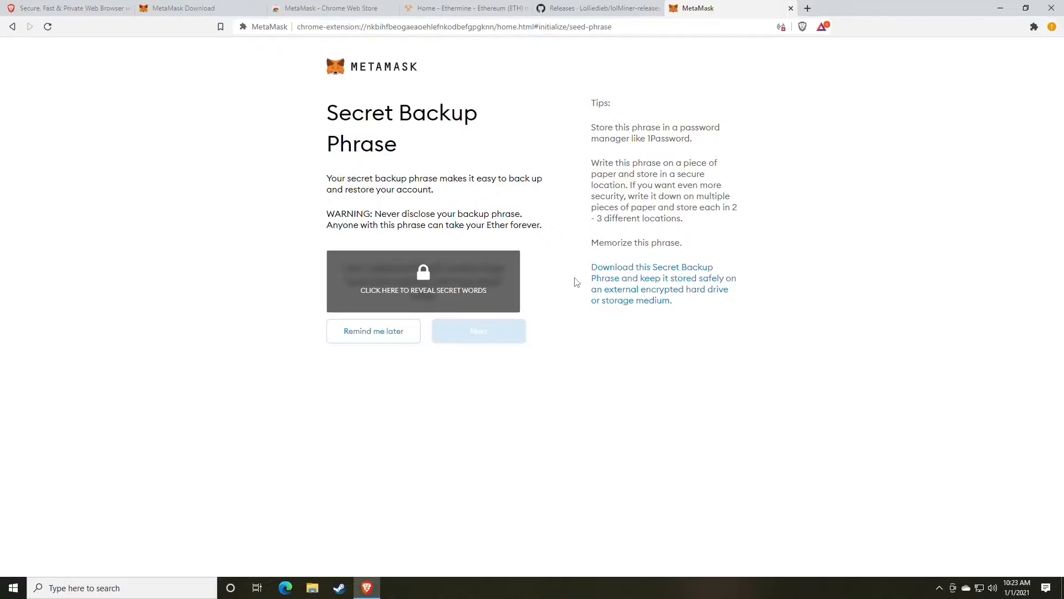
click(455, 292)
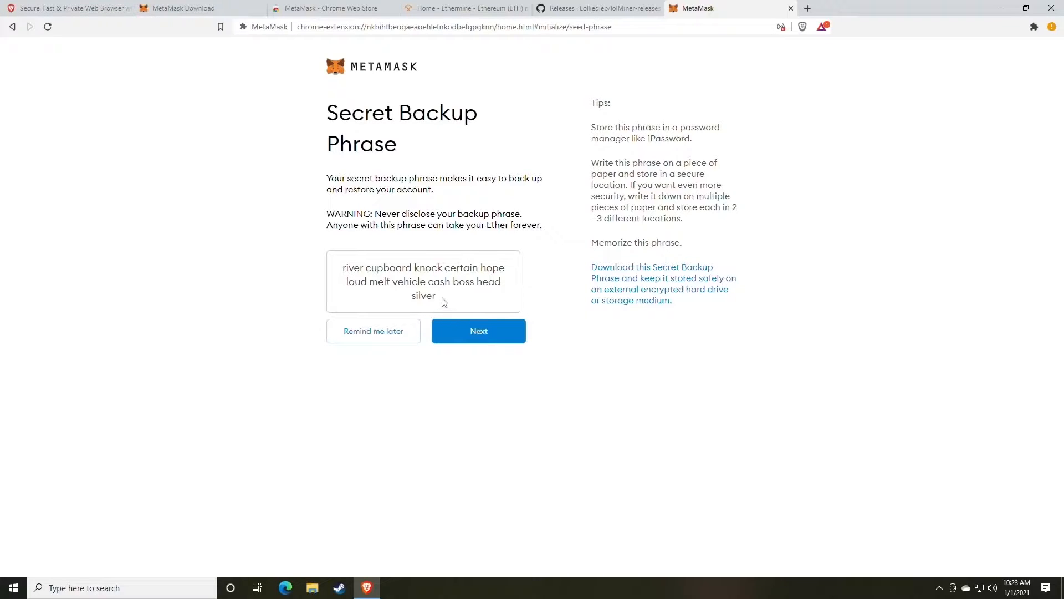
drag(442, 302, 336, 275)
key(ctrl+c)
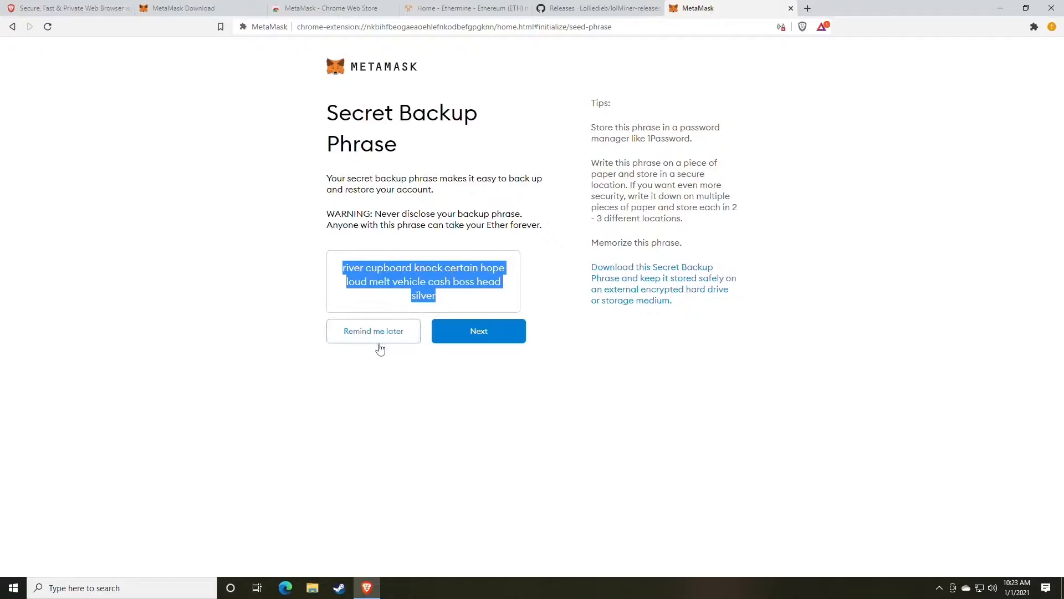
click(171, 582)
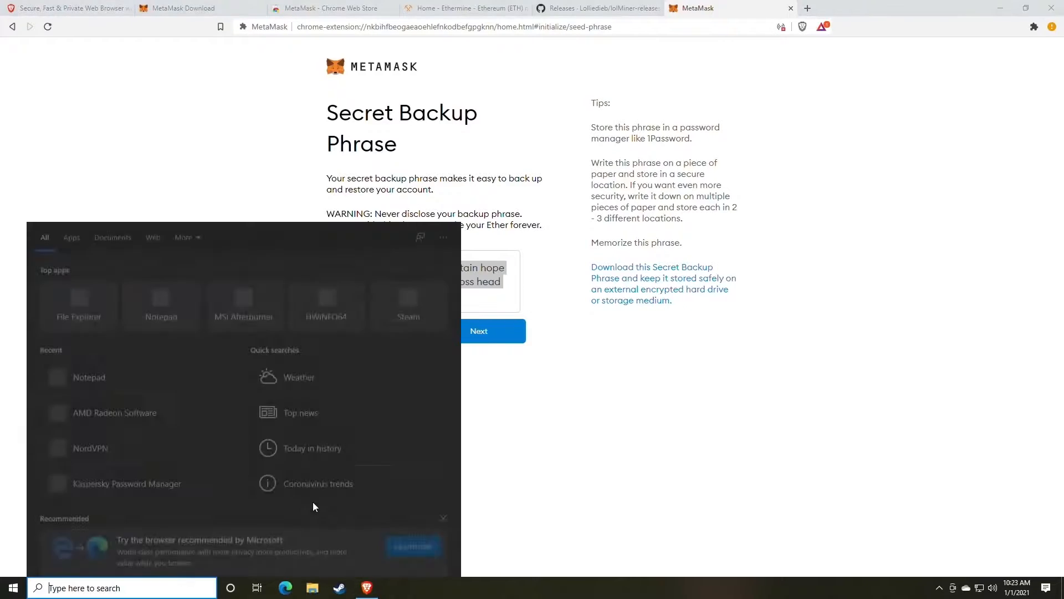
Paste the backup phrase into a new Notepad note, tiled left with the browser right.
text(note)
key(Return)
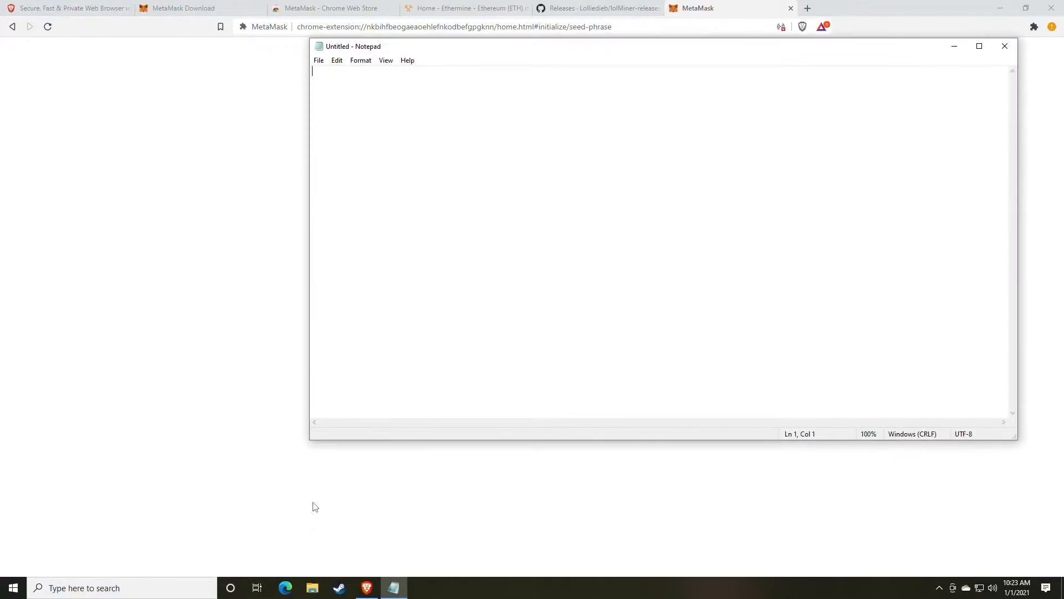
key(ctrl+v)
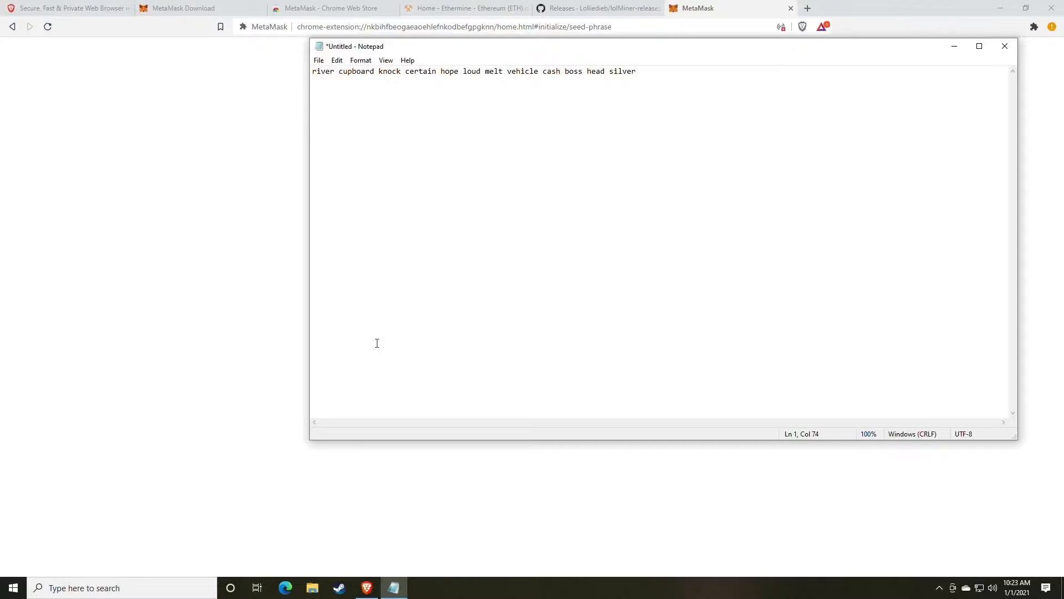
drag(462, 52, 199, 92)
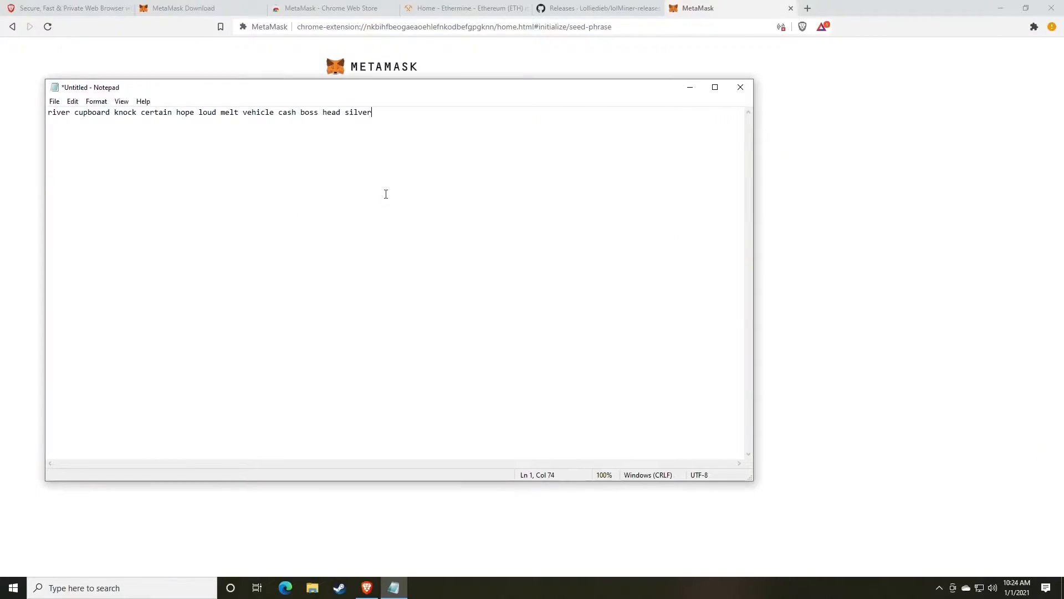
drag(529, 100, 1, 83)
click(935, 348)
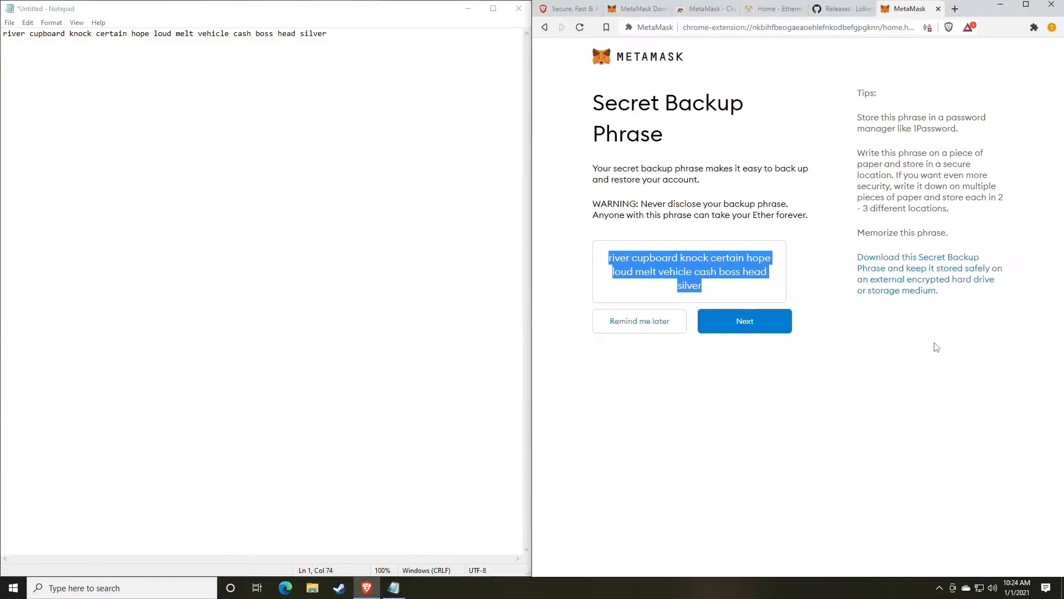
Move on from the revealed backup phrase to the phrase confirmation page.
click(715, 362)
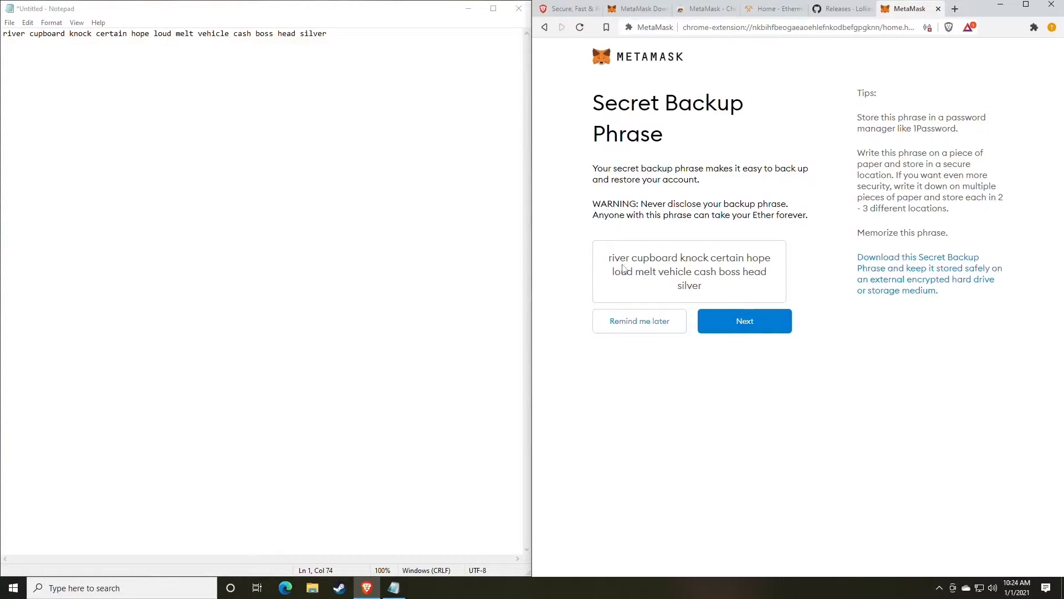
drag(606, 257, 756, 277)
click(752, 283)
click(739, 327)
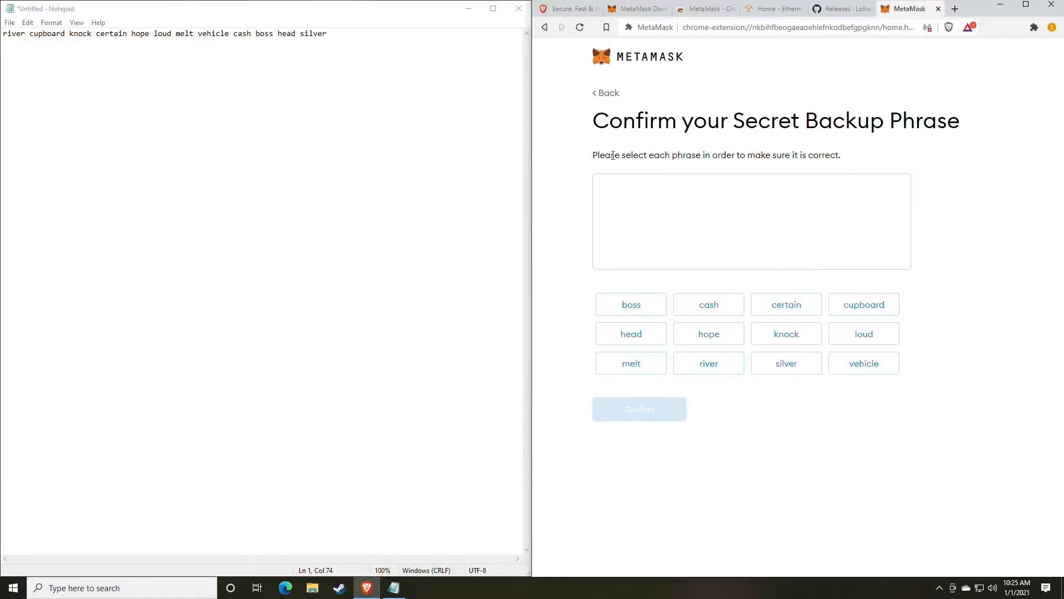
drag(605, 134, 915, 119)
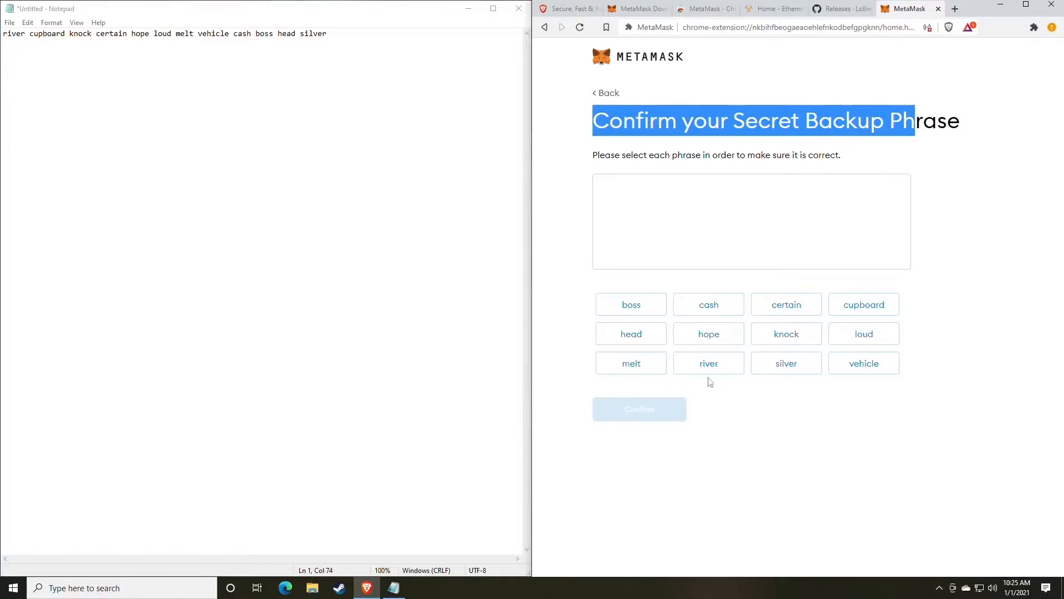
click(826, 442)
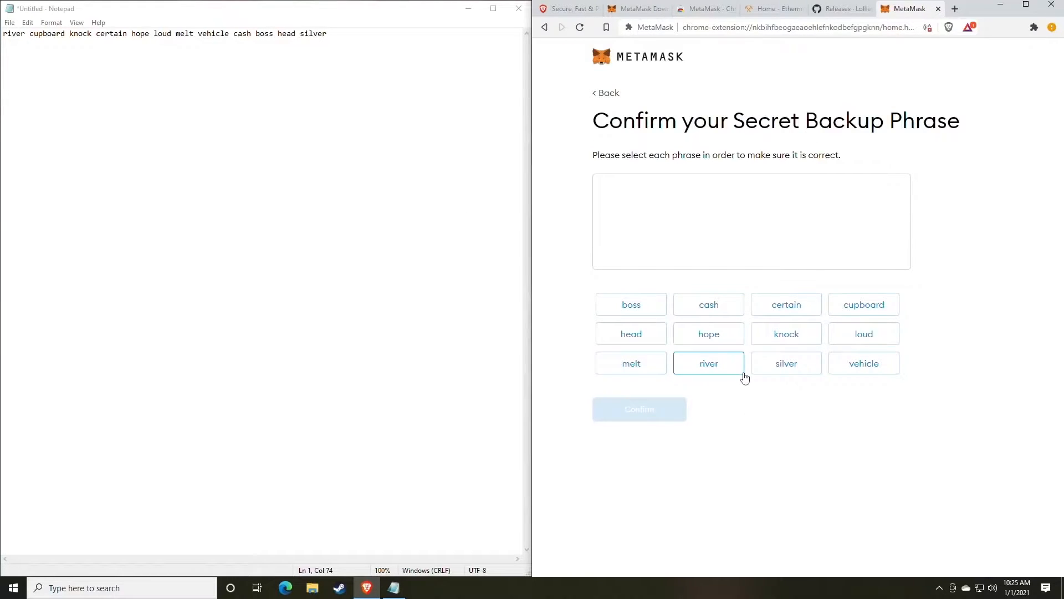
Pick all twelve words in order, starting river, cupboard, knock, and confirm the phrase.
click(710, 370)
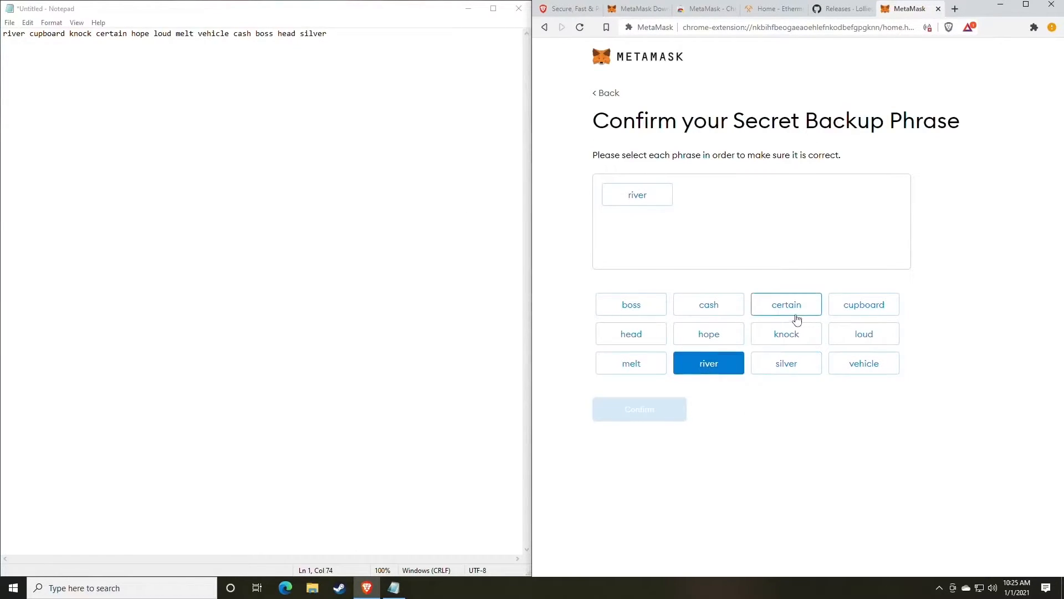
click(867, 311)
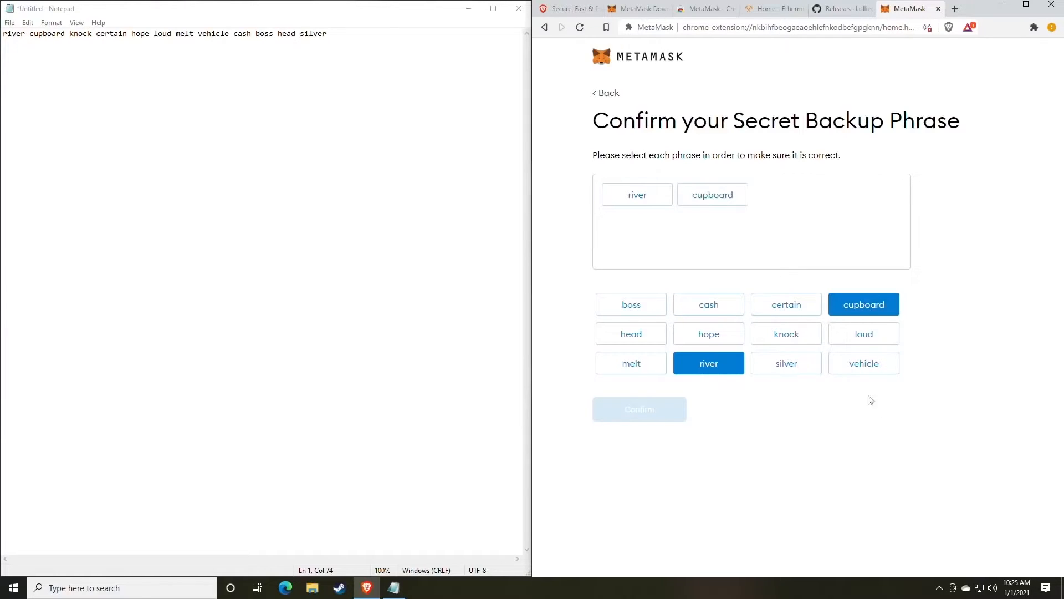
click(801, 341)
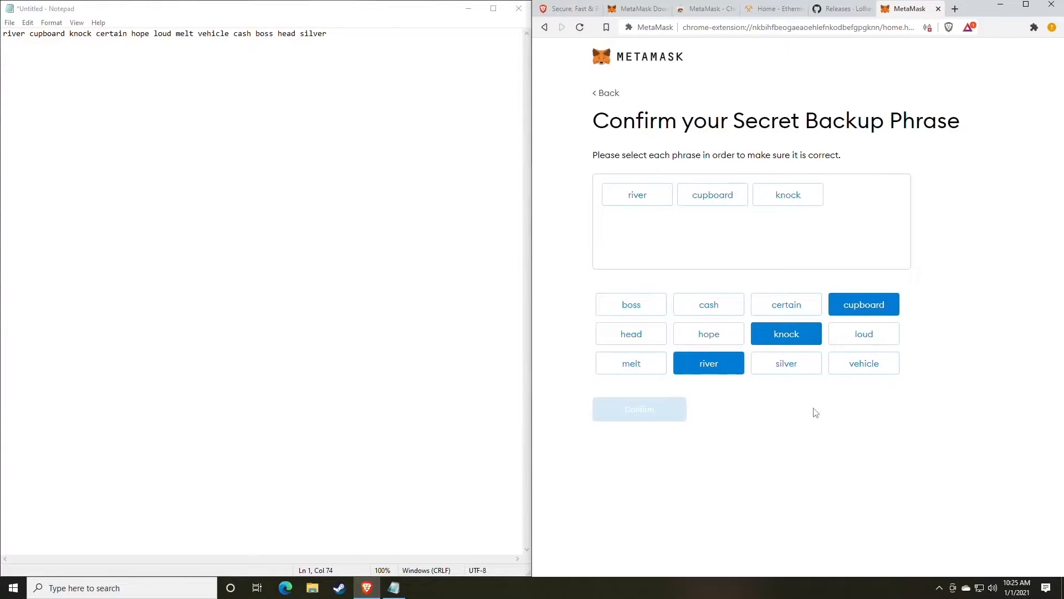
click(785, 308)
click(711, 336)
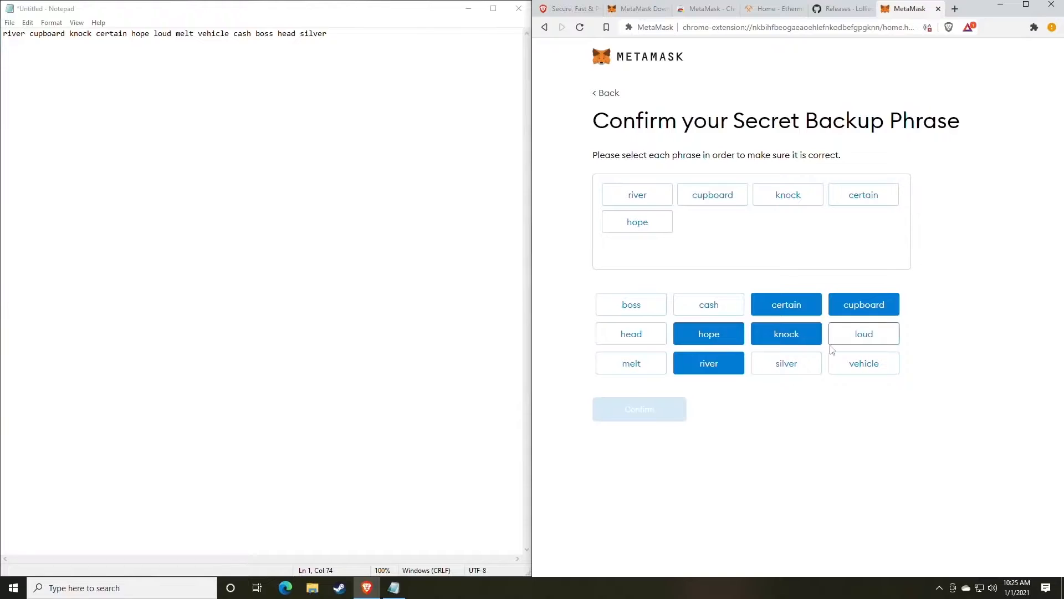
click(865, 337)
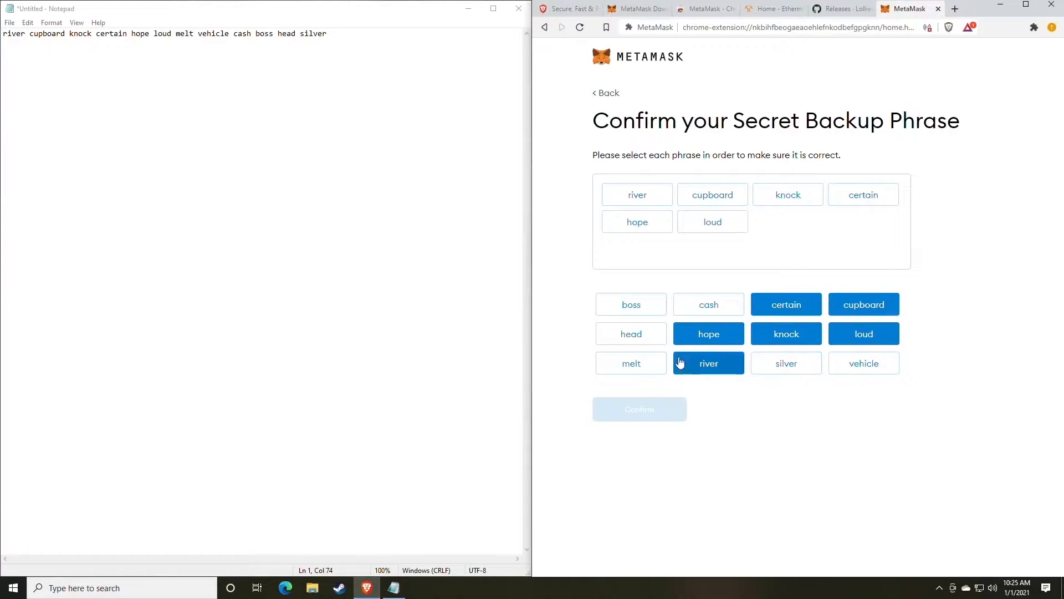
click(646, 363)
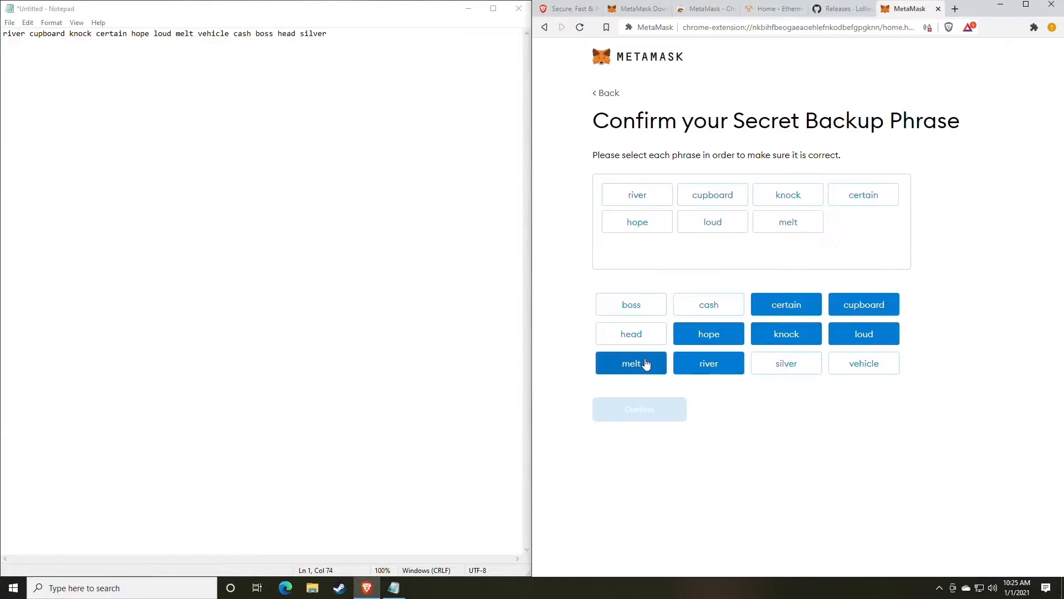
click(860, 369)
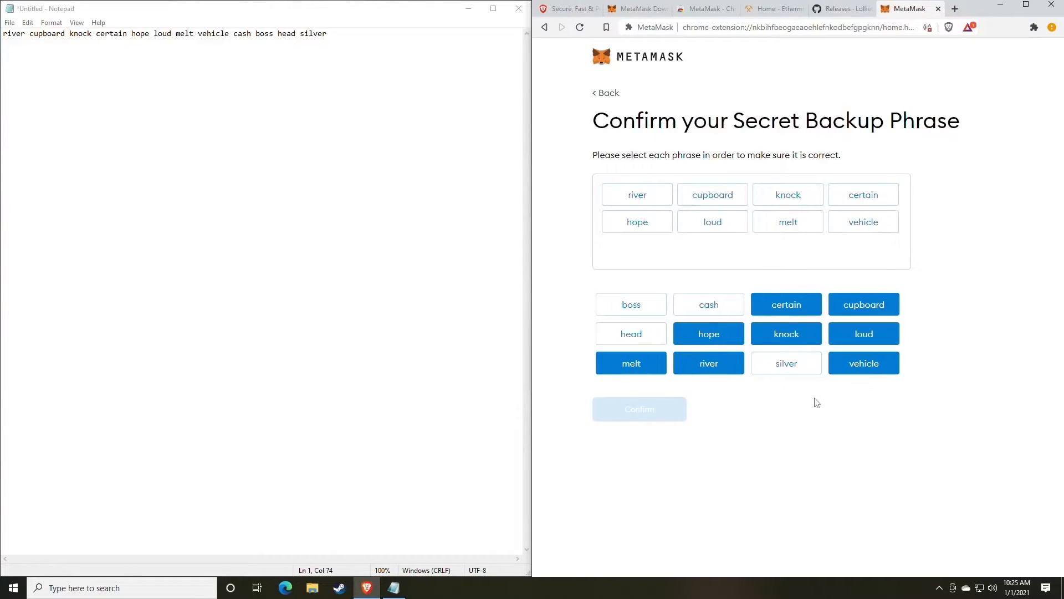
click(708, 303)
click(642, 311)
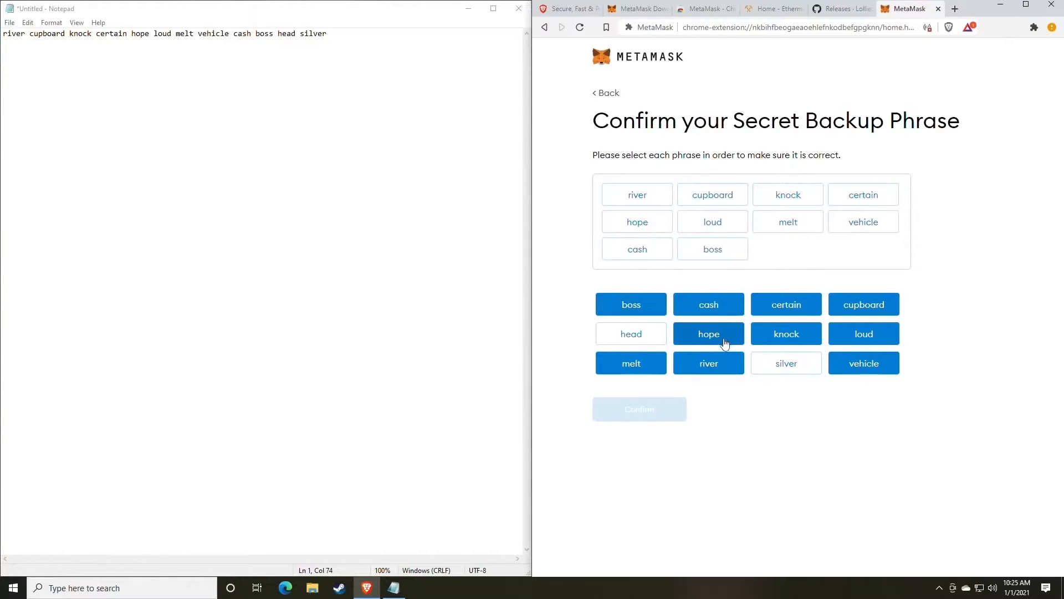
click(640, 338)
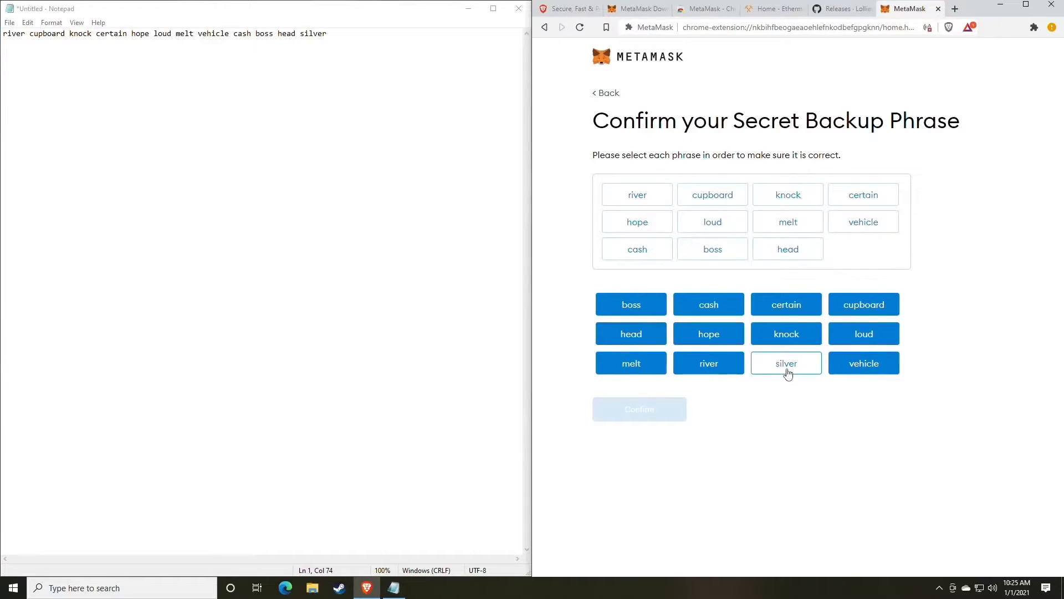
click(790, 372)
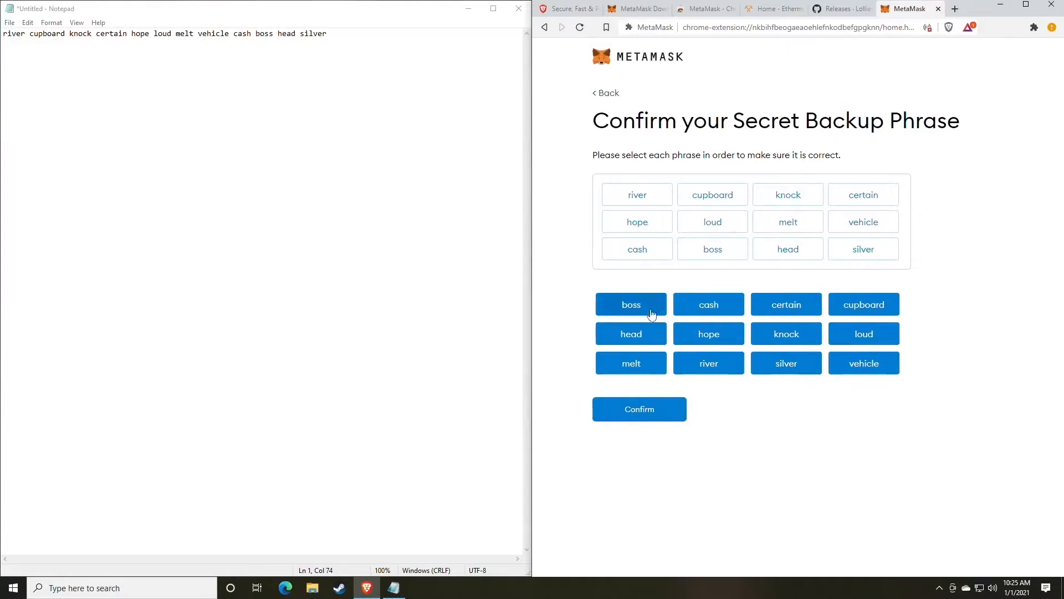
click(637, 417)
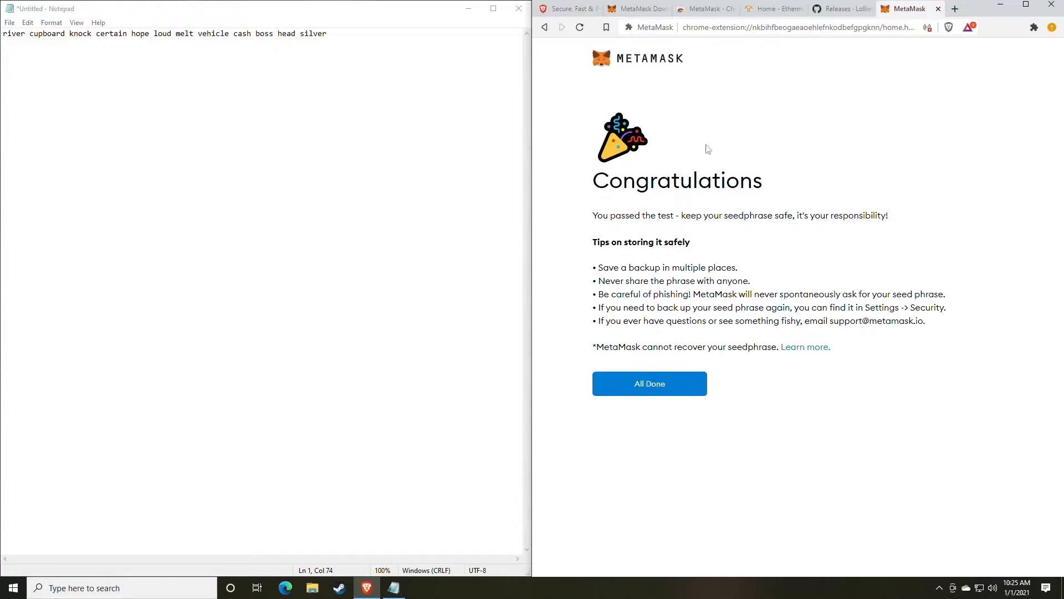
Finish setup with All Done and dismiss the 'Token swapping is here!' announcement.
click(661, 391)
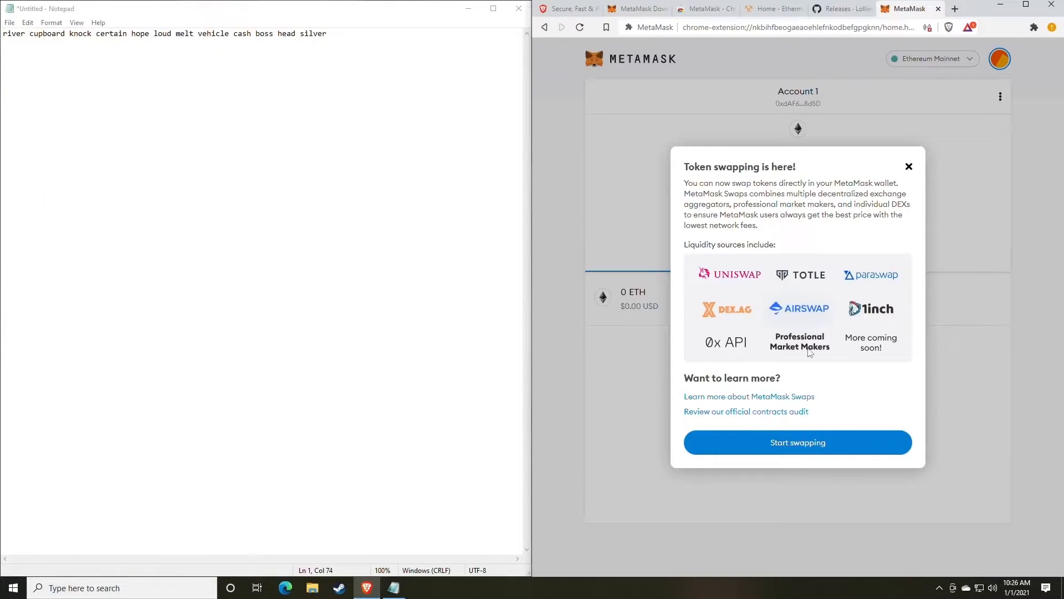
click(909, 167)
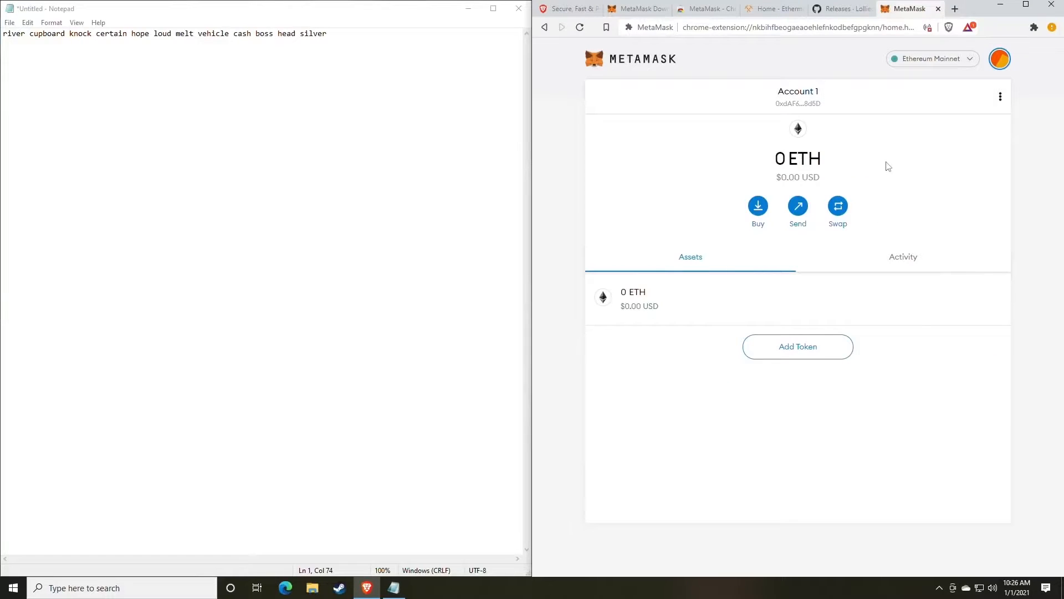
click(1000, 59)
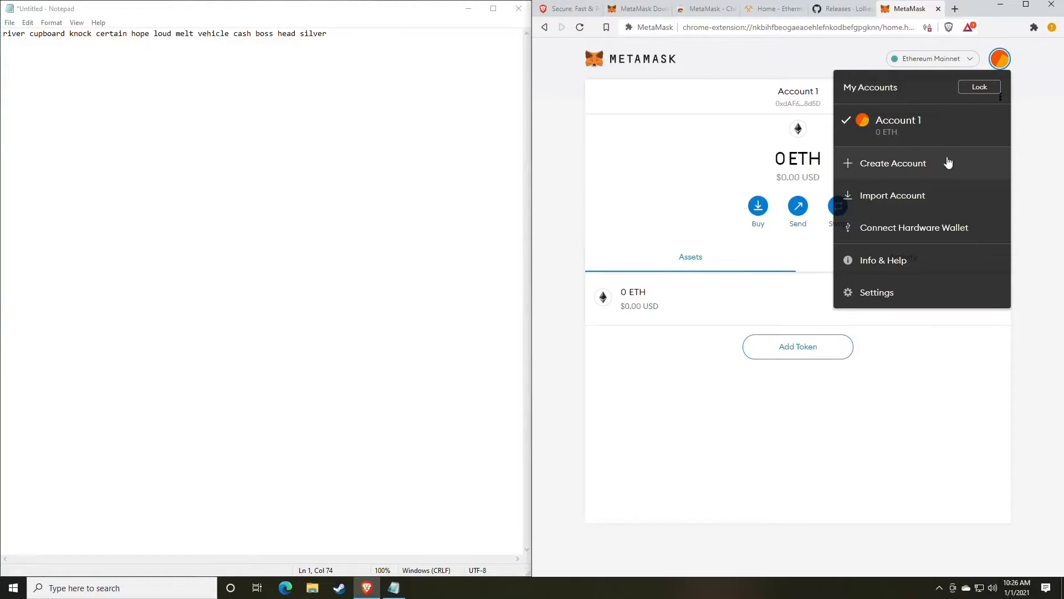
Copy Account 1's address from MetaMask and paste it on line 3 in Notepad.
click(689, 171)
click(803, 105)
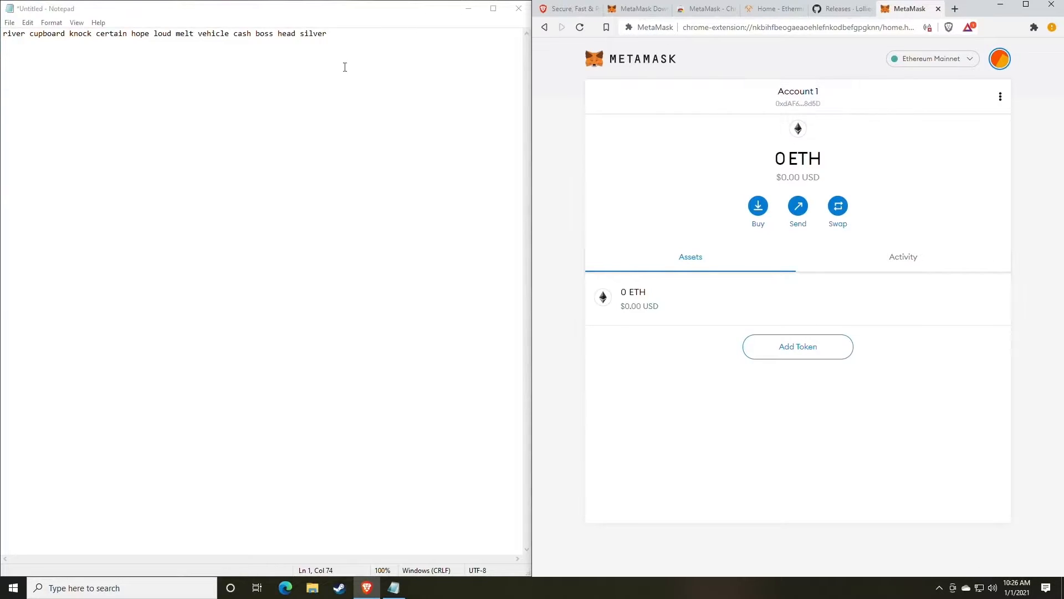
click(354, 43)
key(ctrl+v)
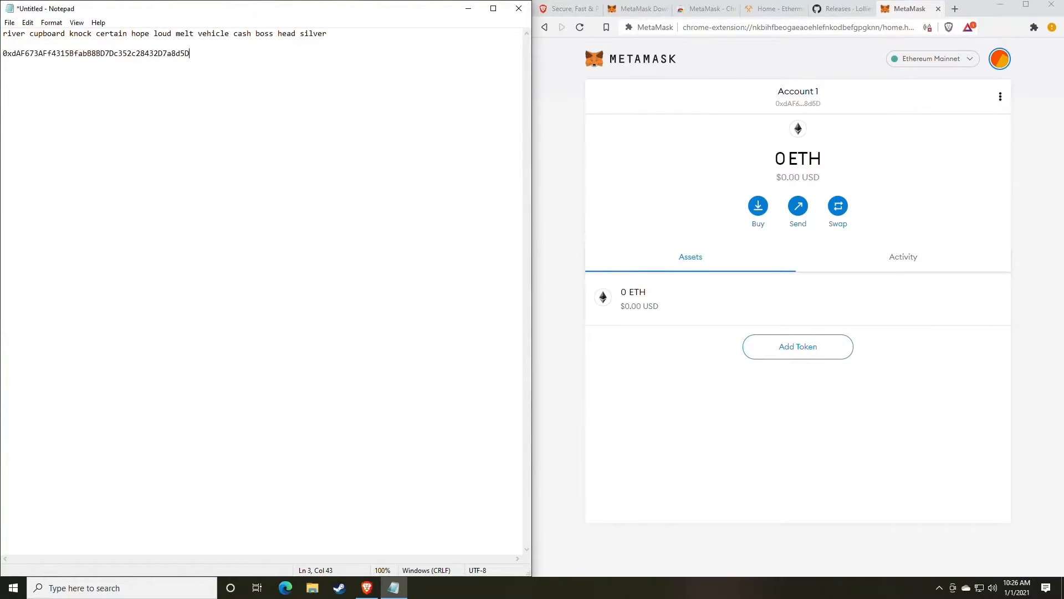
drag(327, 34, 2, 33)
drag(209, 54, 5, 51)
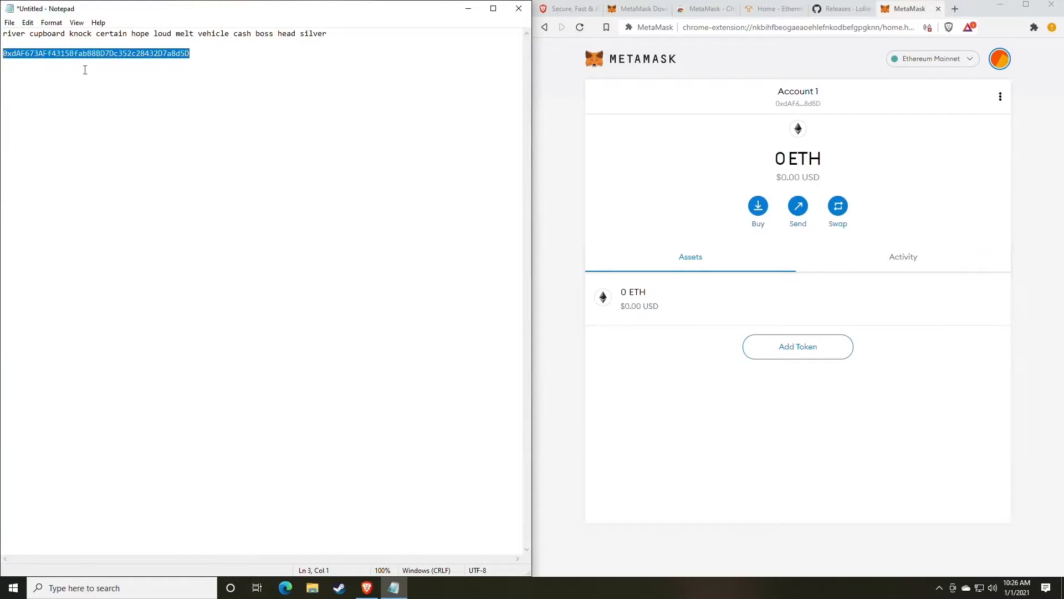
click(101, 57)
double_click(102, 58)
click(230, 104)
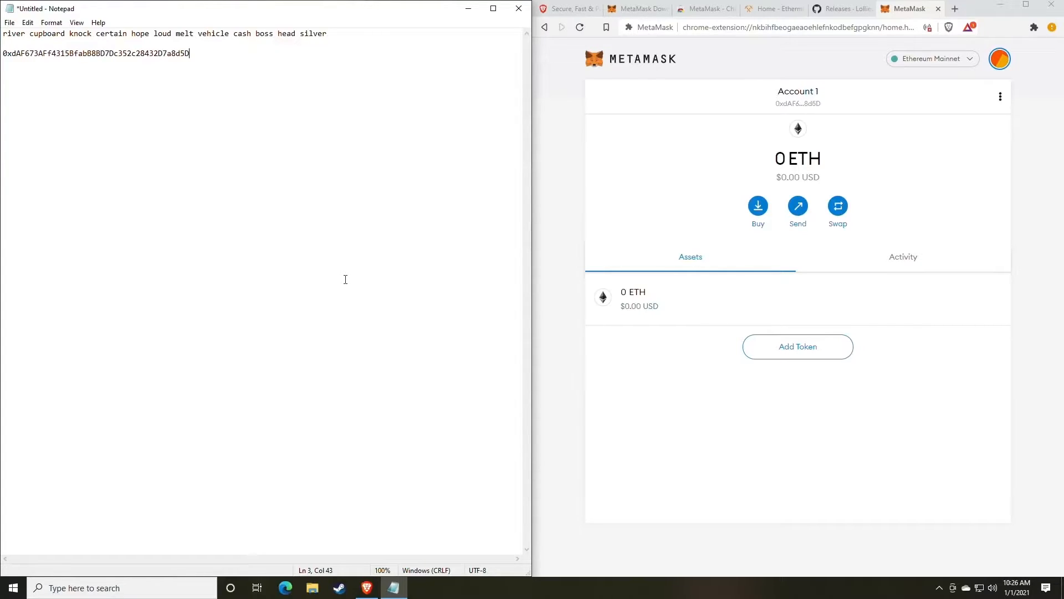
drag(189, 53, 11, 61)
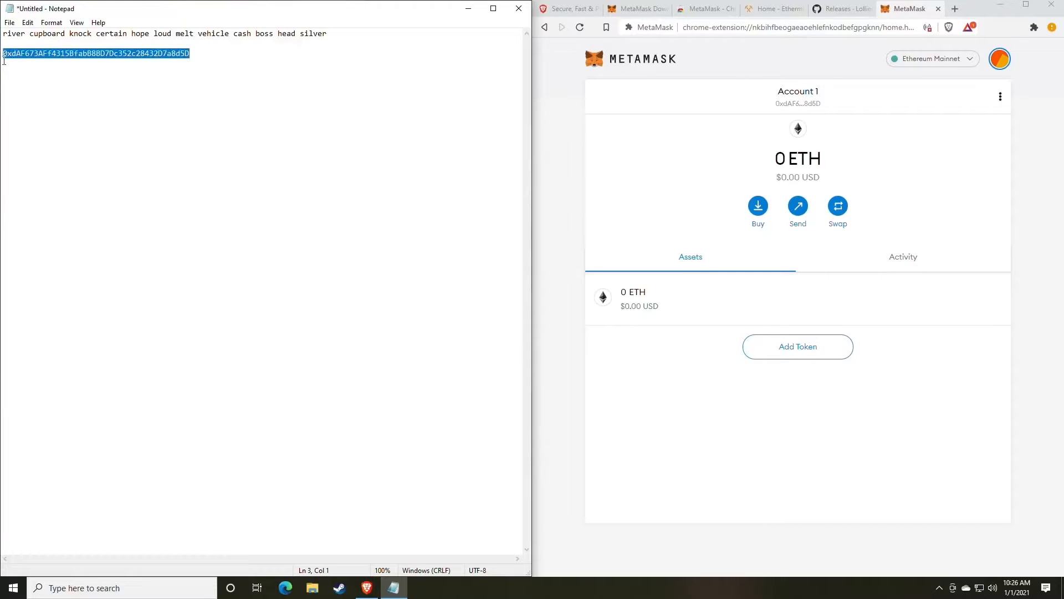
click(244, 126)
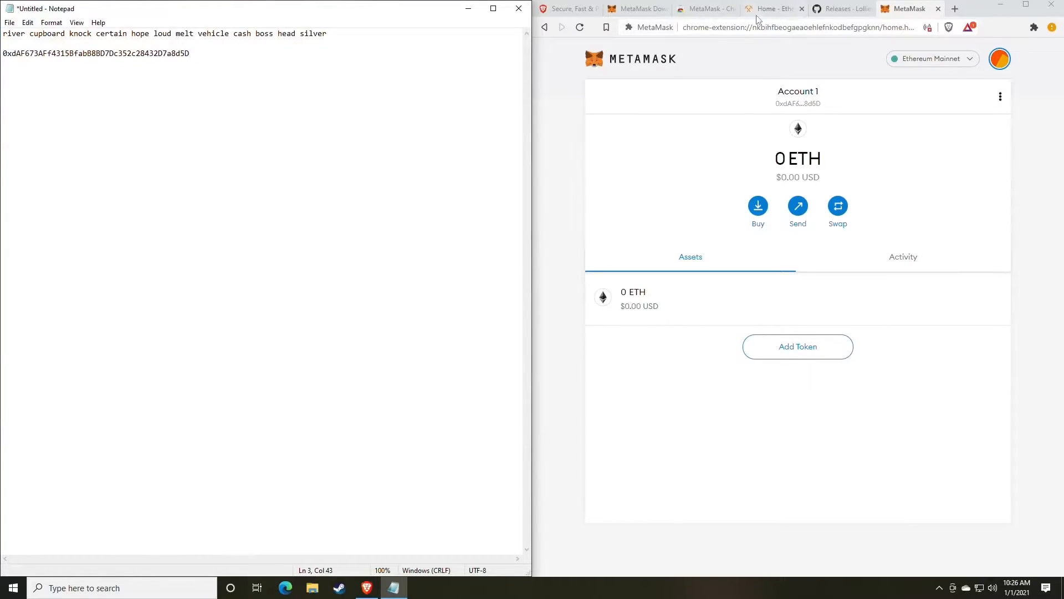
Switch to the lolMiner releases tab and scroll the 1.17 notes down to its Assets.
click(834, 14)
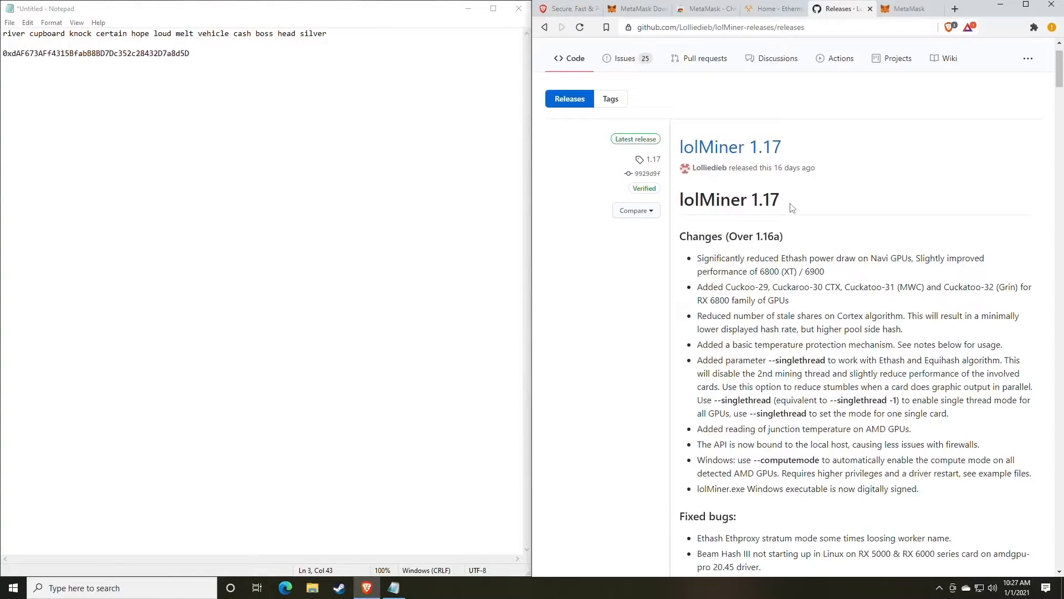
scroll(791, 208, down, 1)
scroll(791, 207, up, 2)
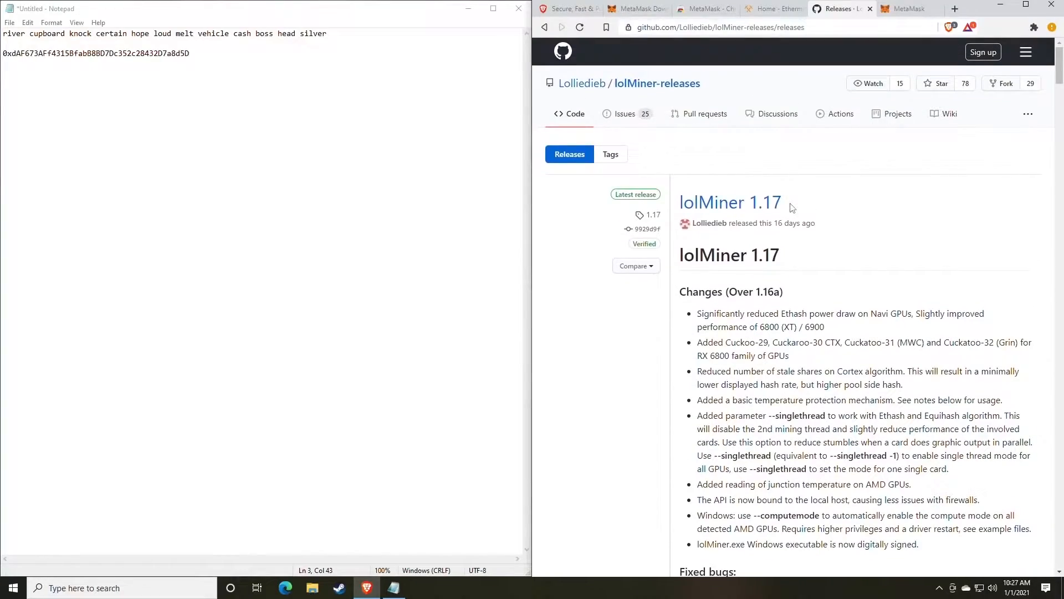
scroll(791, 207, down, 10)
scroll(791, 206, up, 7)
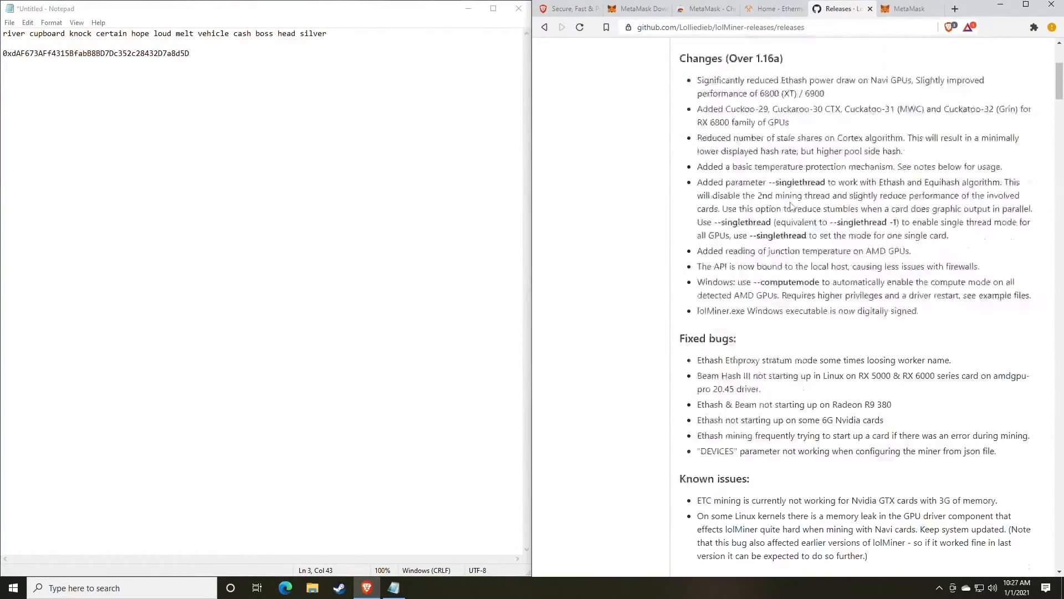
scroll(791, 207, up, 5)
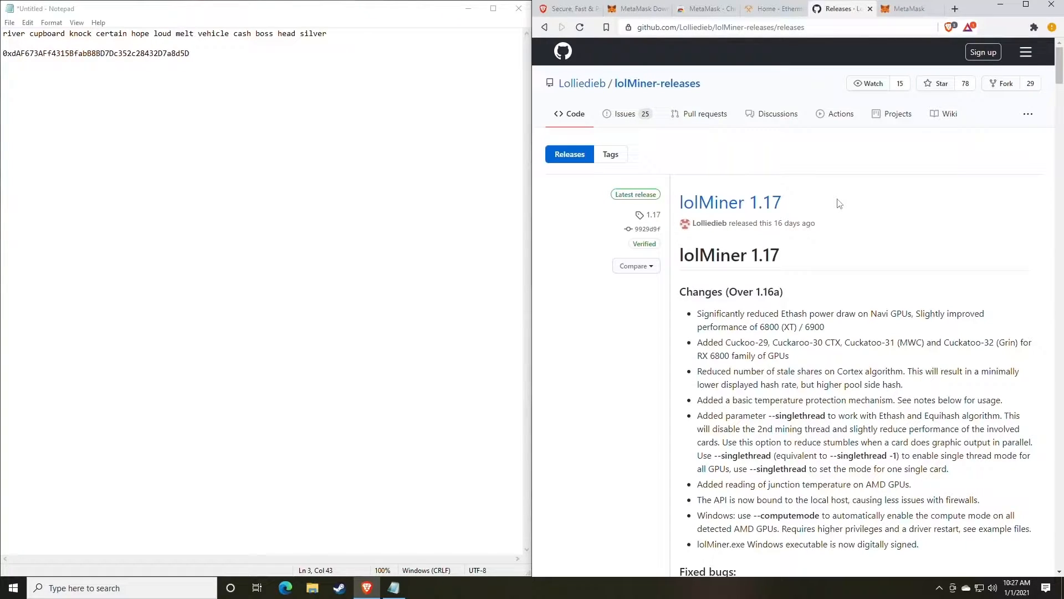
scroll(821, 282, down, 8)
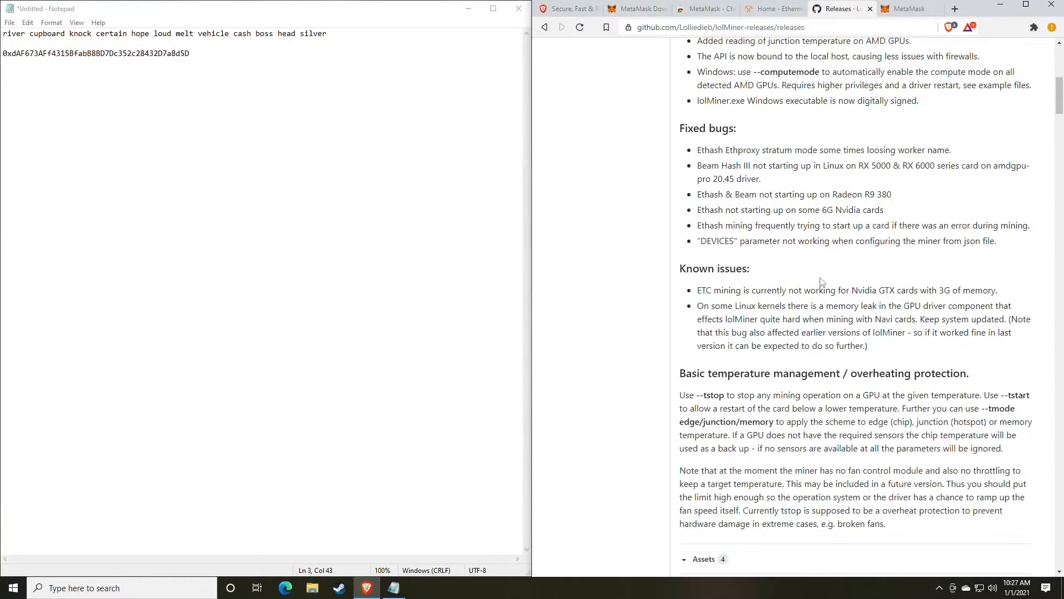
scroll(821, 283, down, 4)
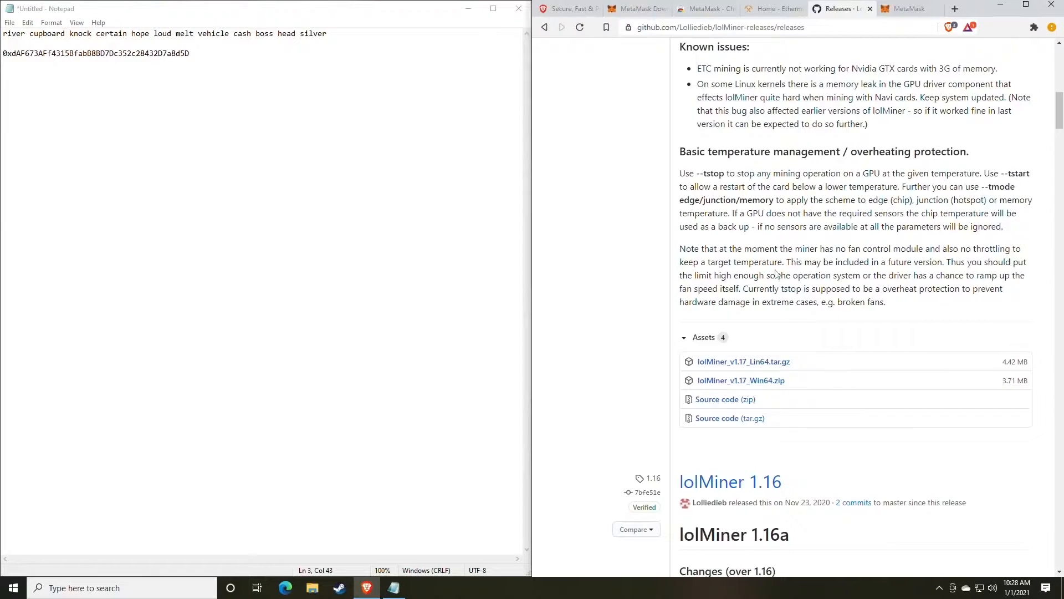
scroll(784, 307, up, 6)
scroll(783, 306, up, 6)
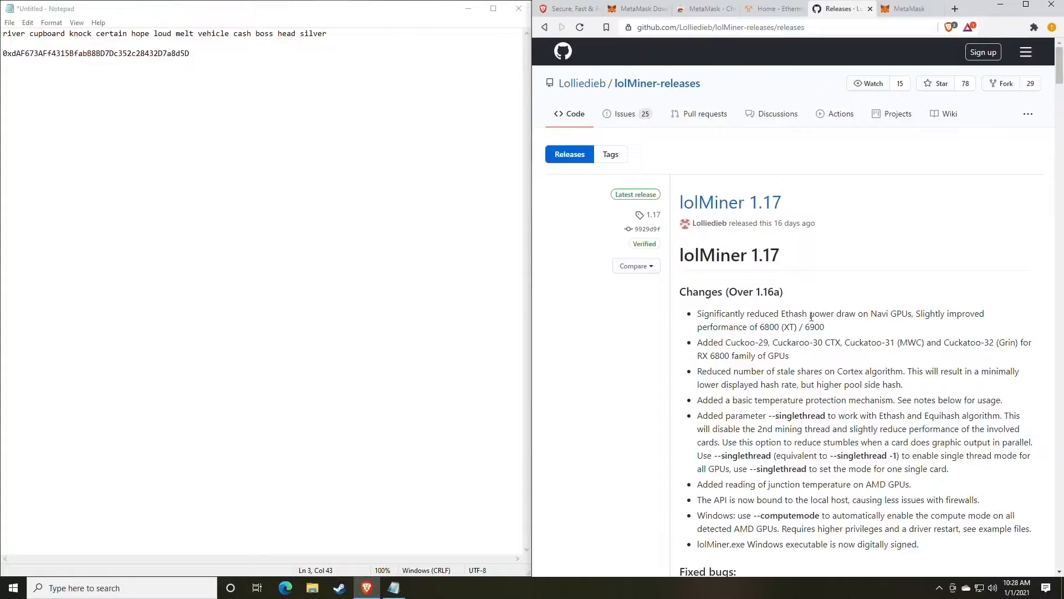
scroll(791, 303, down, 9)
scroll(814, 314, down, 3)
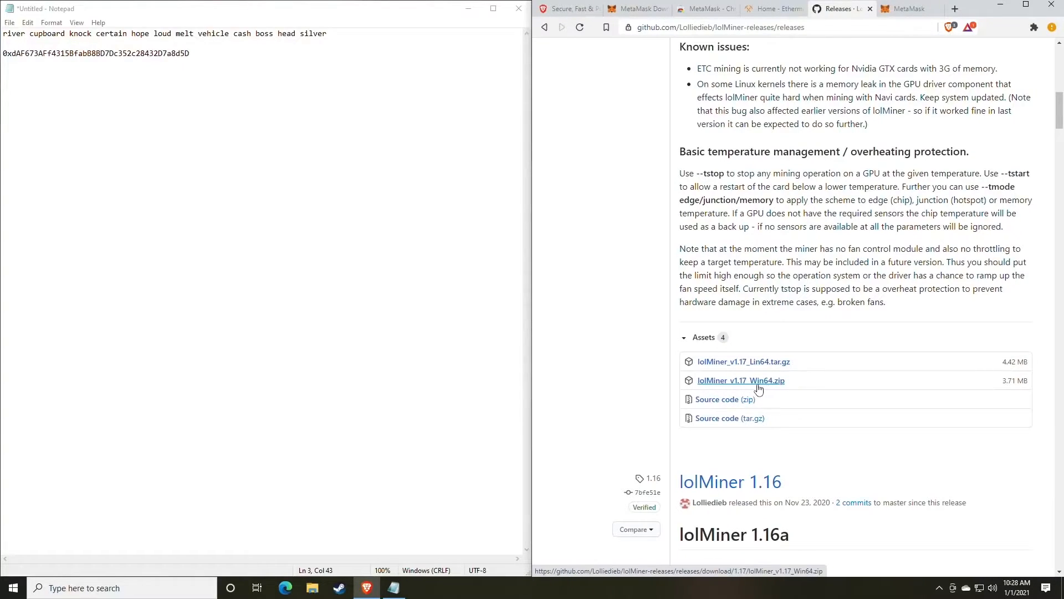
Download the lolMiner 1.17 Windows zip to Downloads and show it in its folder.
click(747, 382)
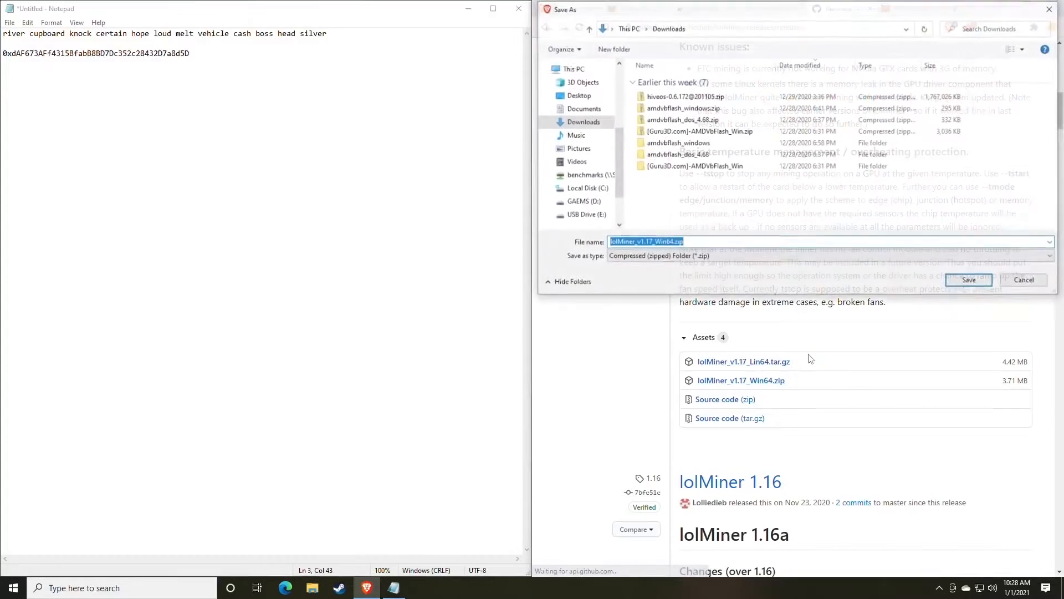
key(Return)
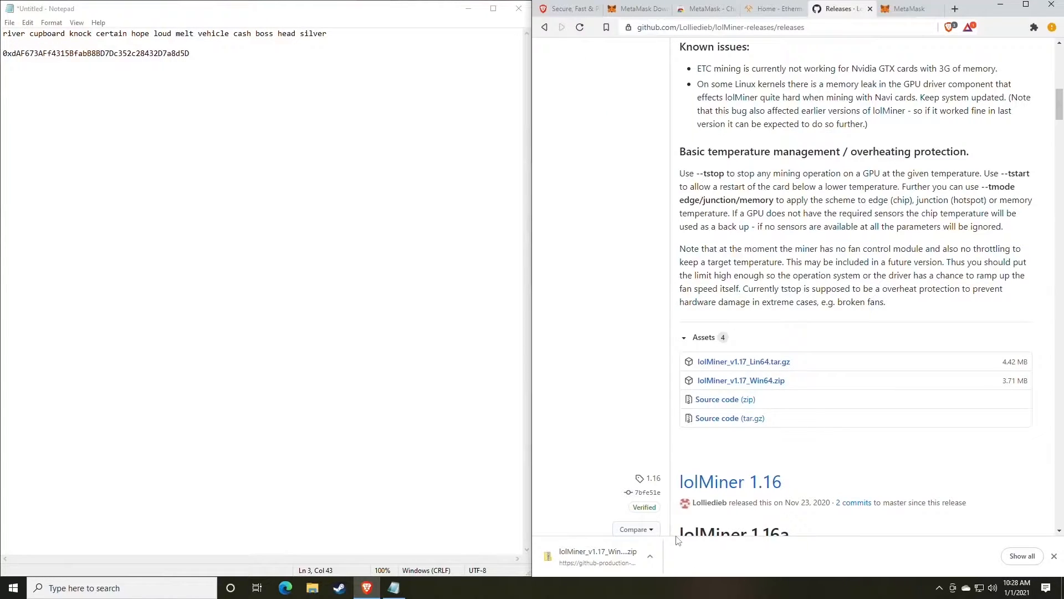
click(652, 556)
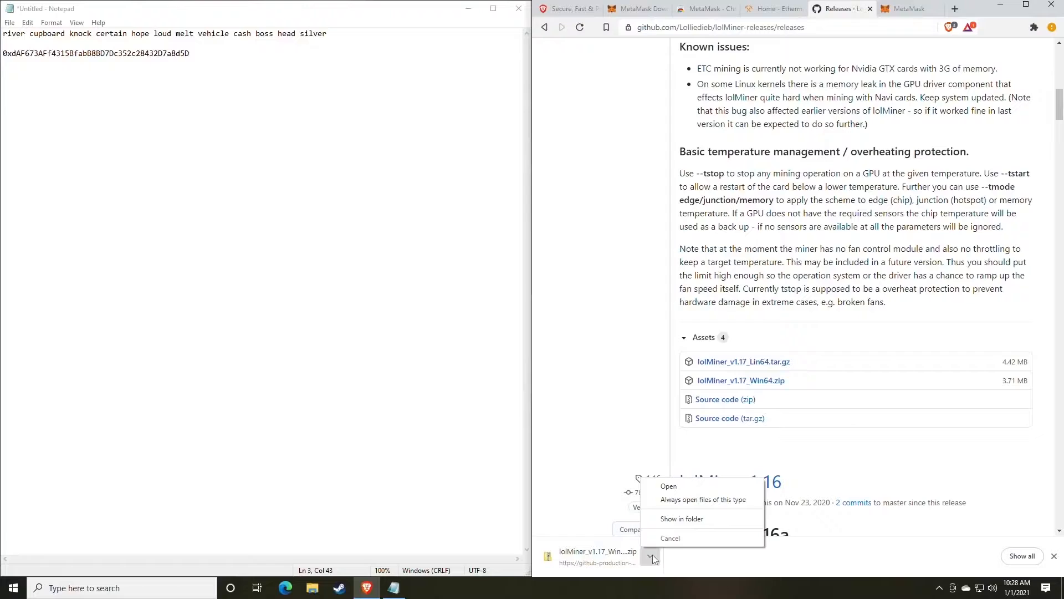
click(681, 518)
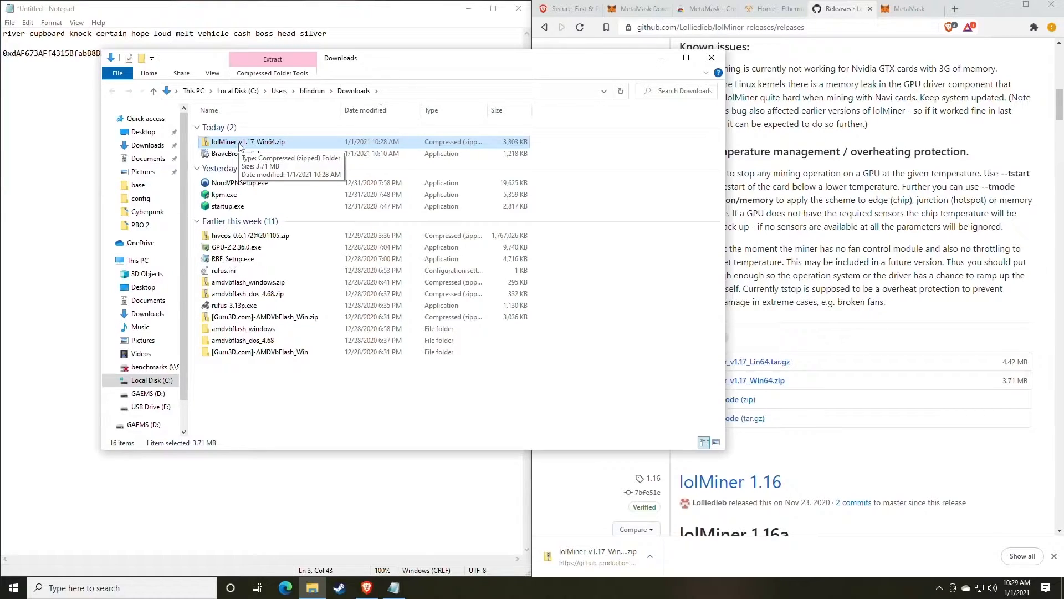
From Downloads, extract lolMiner_v1.17_Win64.zip to its default folder with Extract All.
click(147, 393)
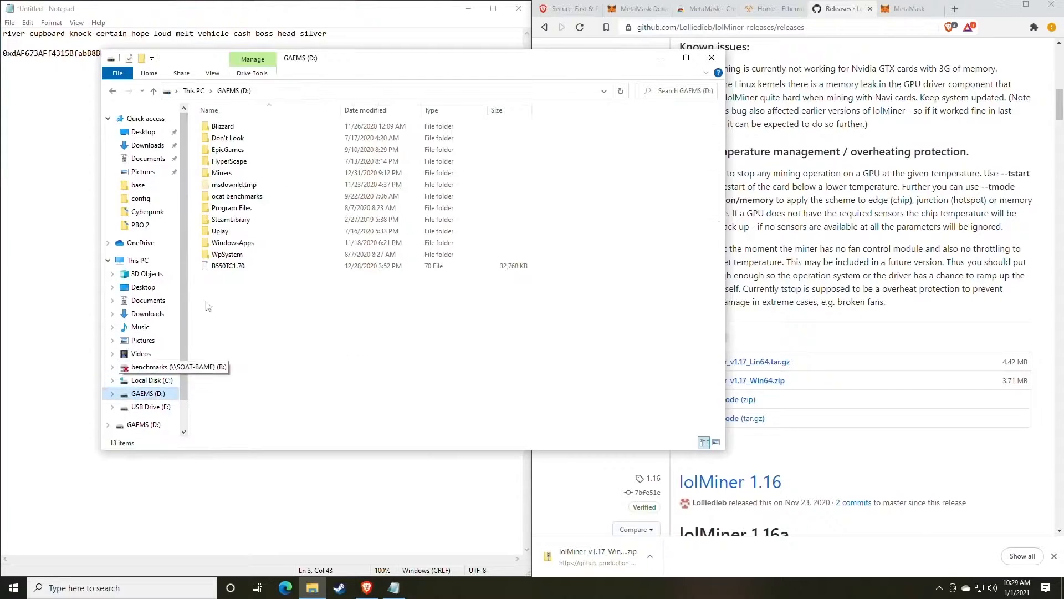
double_click(222, 173)
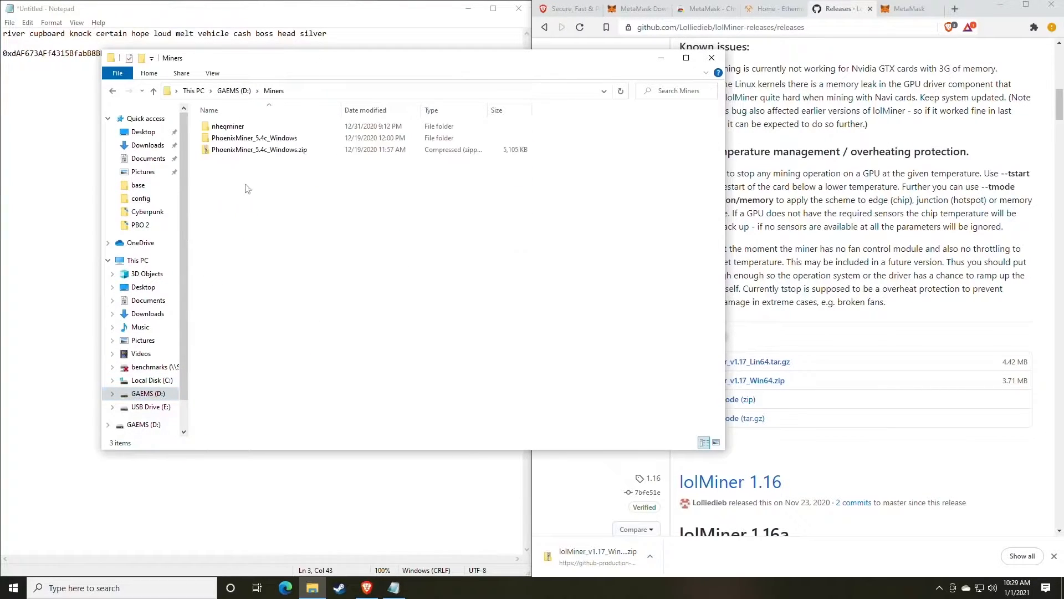
click(113, 91)
click(113, 91)
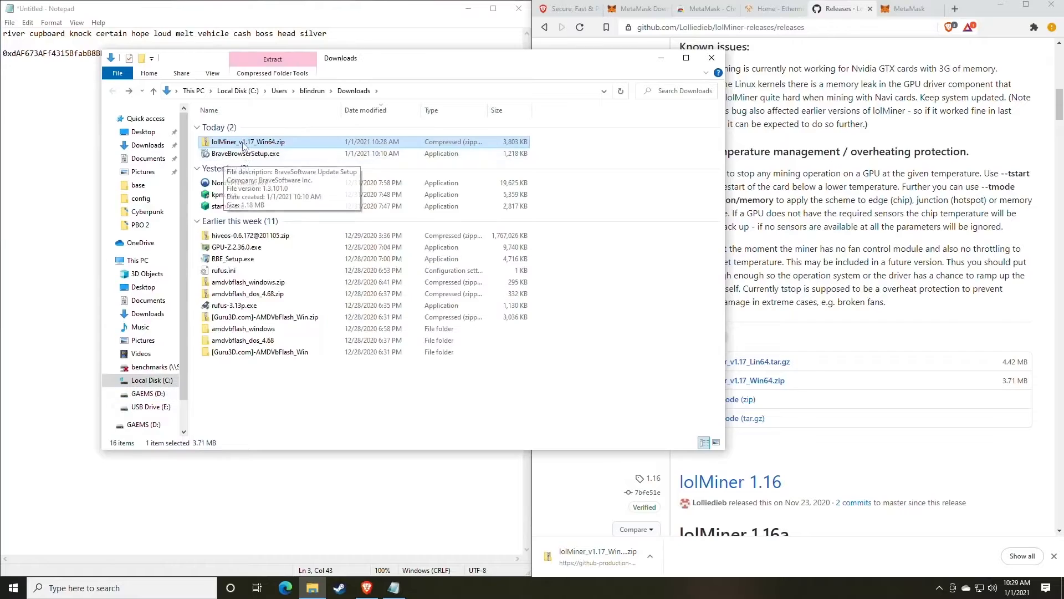
right_click(242, 142)
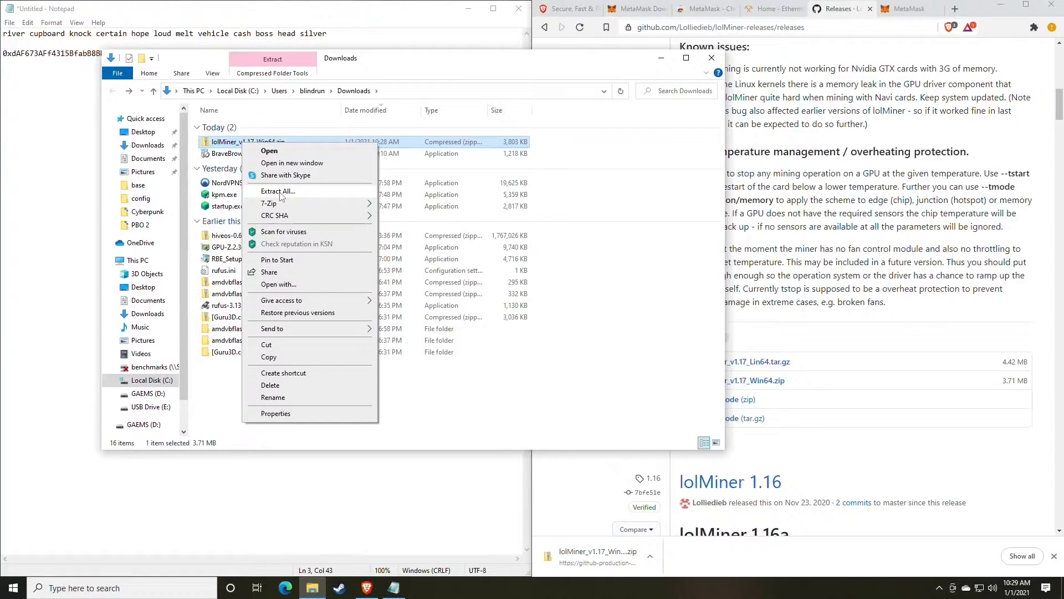
mouse_move(272, 208)
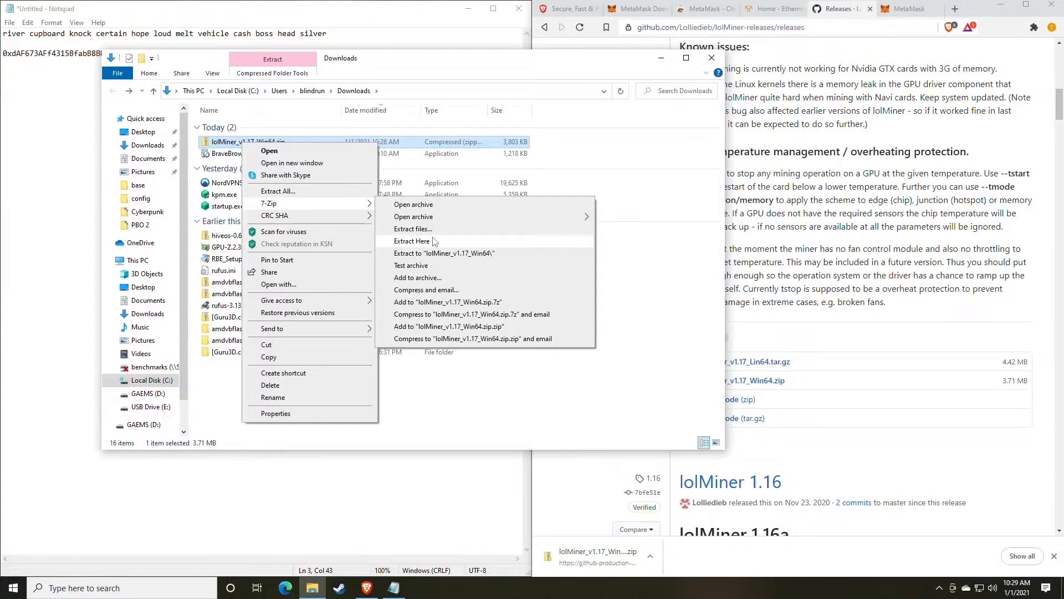
click(294, 193)
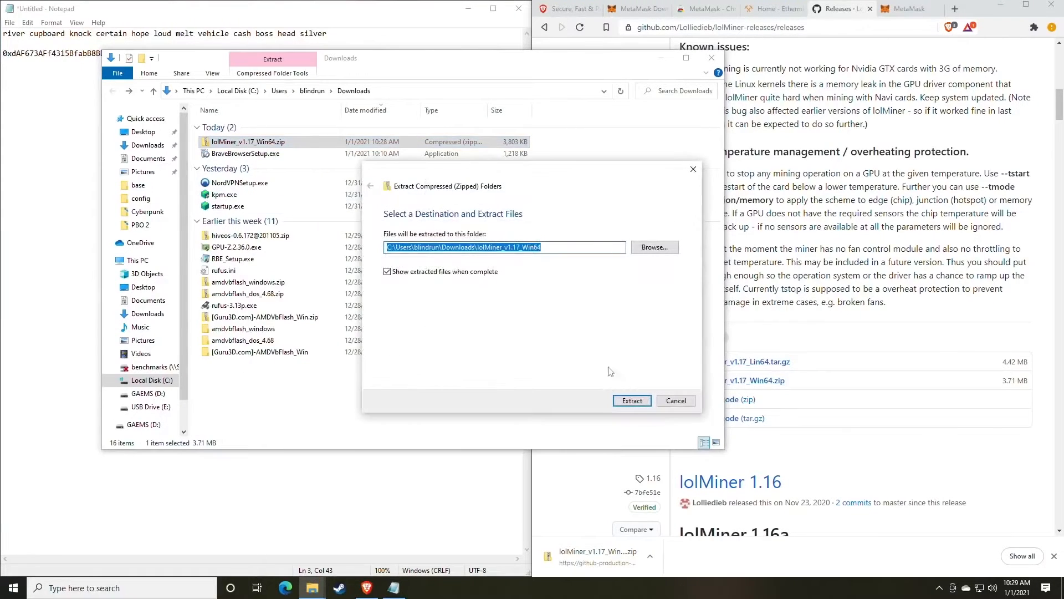
click(631, 399)
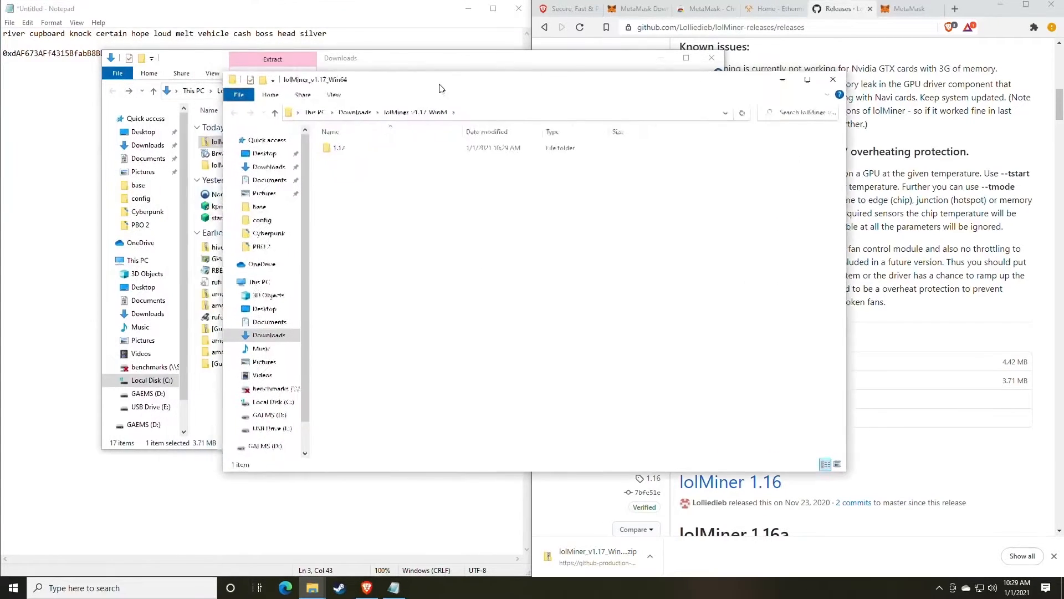
Open the 1.17 folder of extracted lolMiner files and bring up taskbar search.
double_click(364, 150)
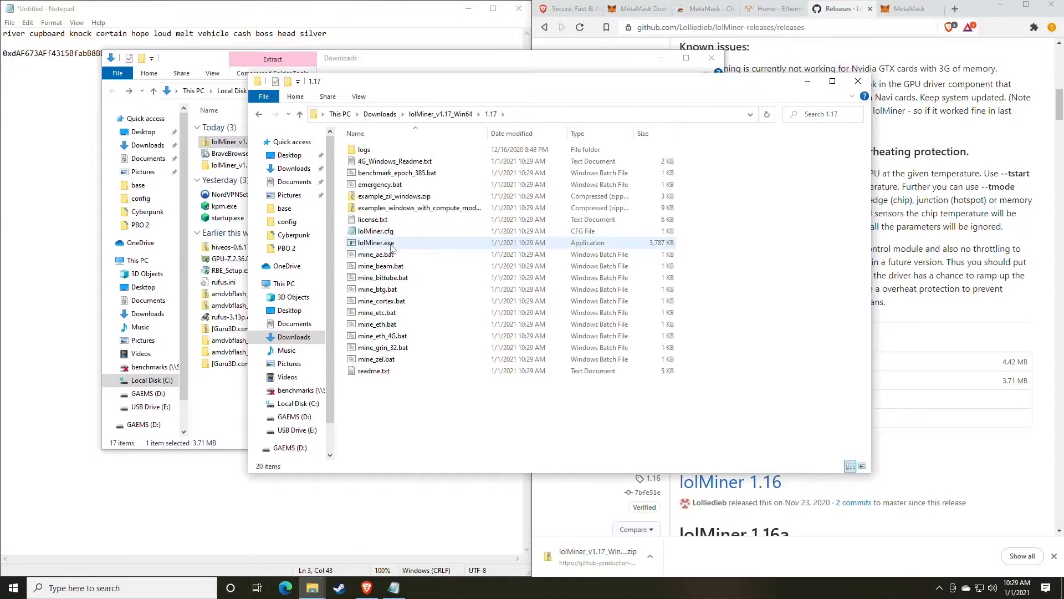
click(167, 587)
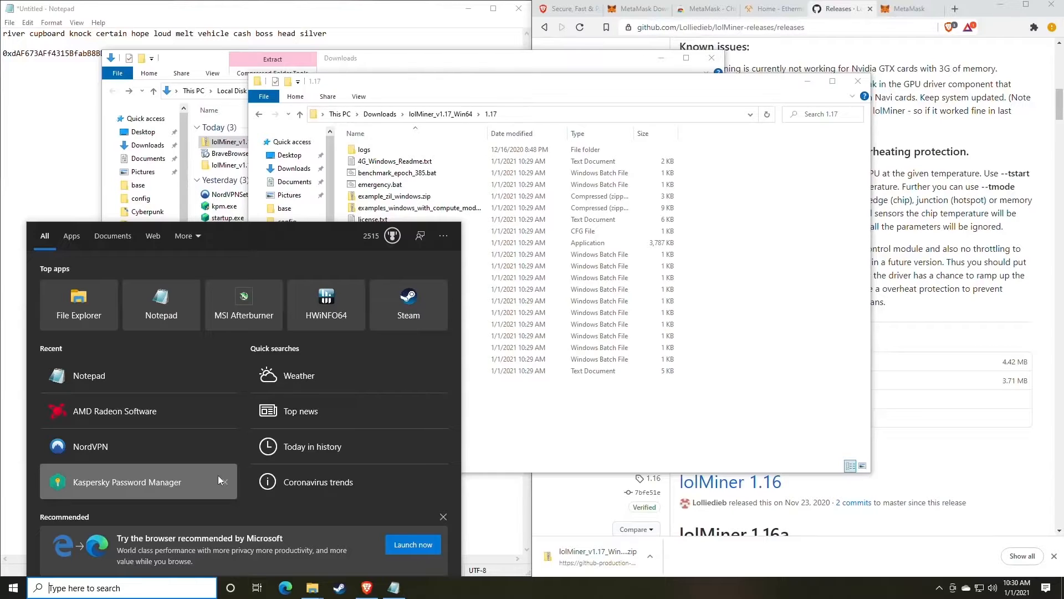
Search 'file' to reach File Explorer Options, where Hide extensions gets ticked and applied.
text(file)
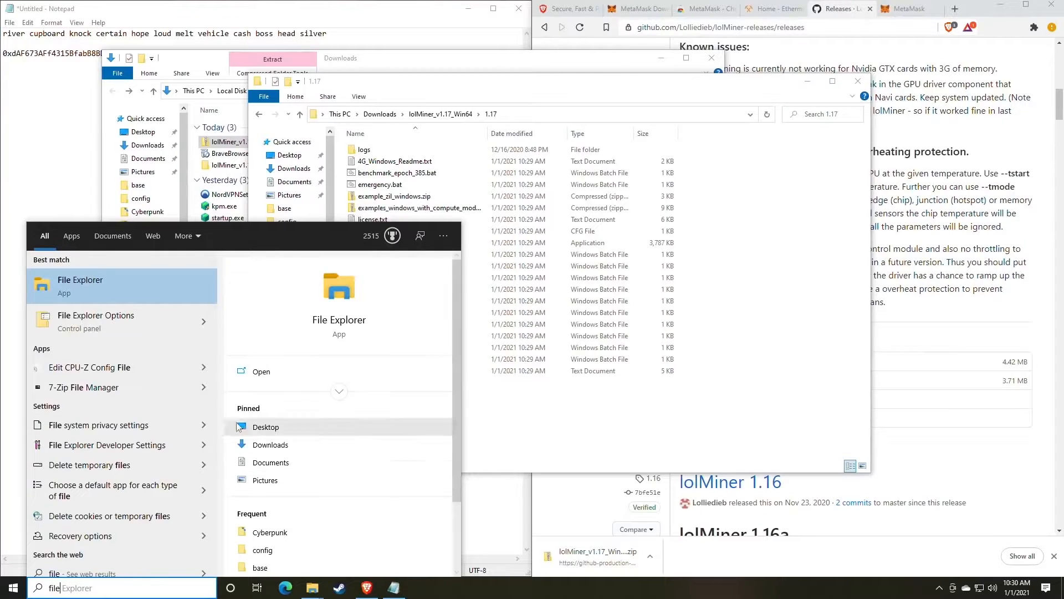
click(131, 327)
drag(204, 113, 508, 109)
click(464, 125)
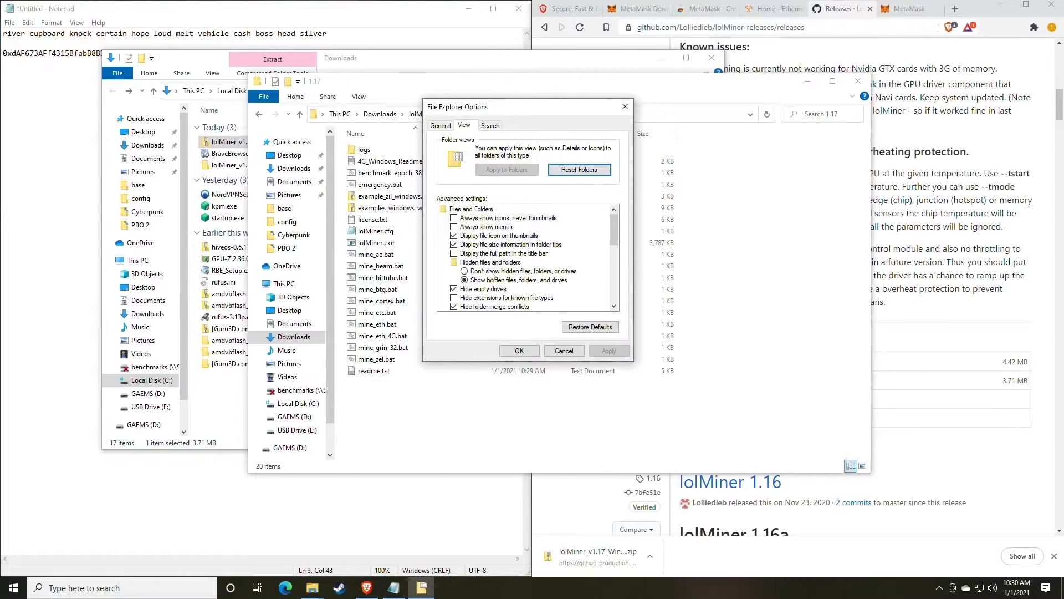
scroll(487, 273, down, 1)
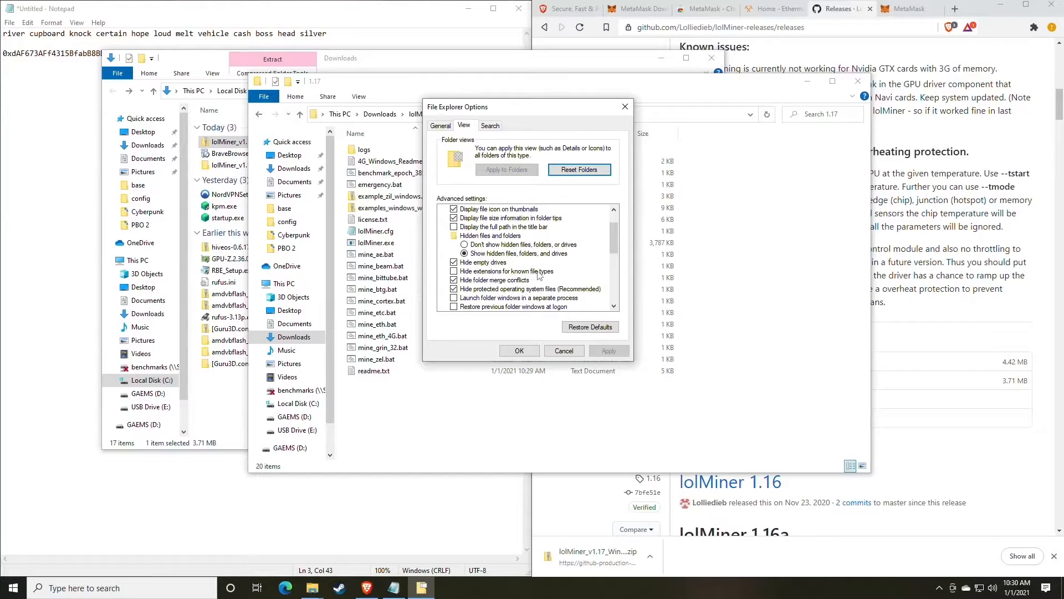
click(454, 271)
click(607, 350)
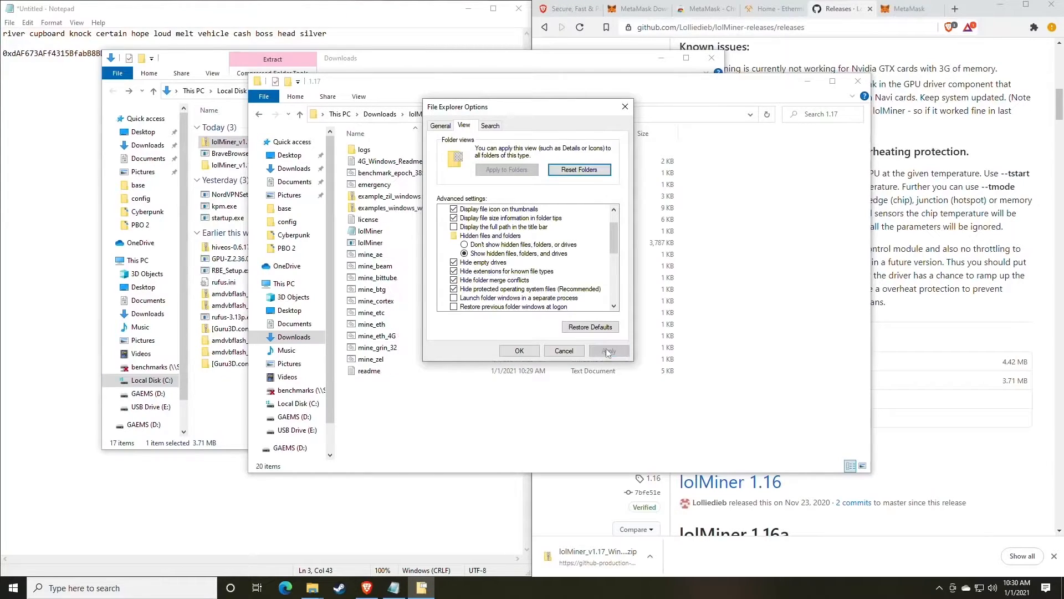
Untick Hide extensions for known file types, apply, and close Folder Options.
drag(507, 108, 712, 116)
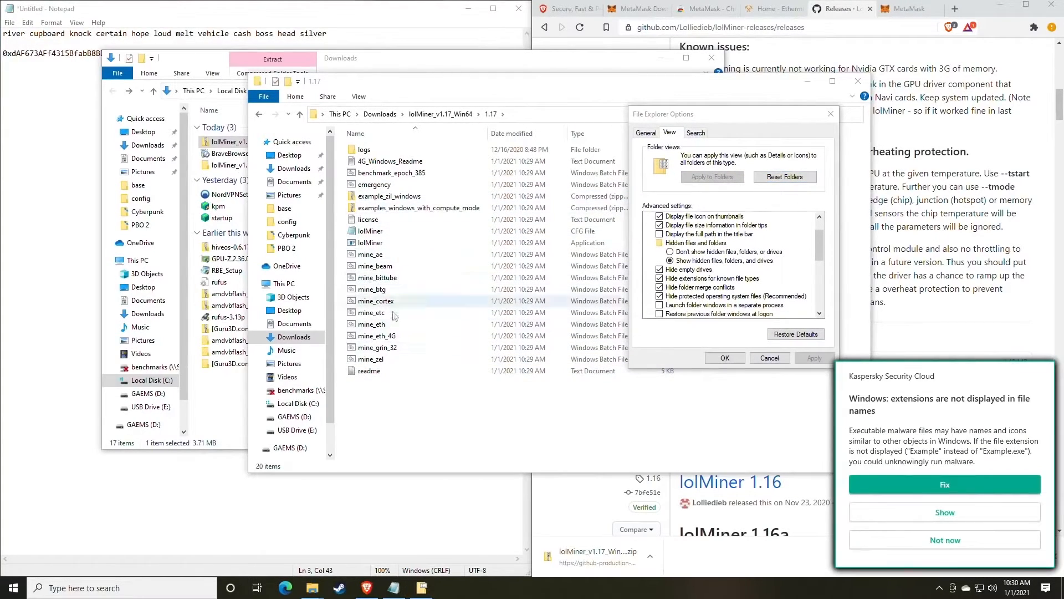
click(950, 547)
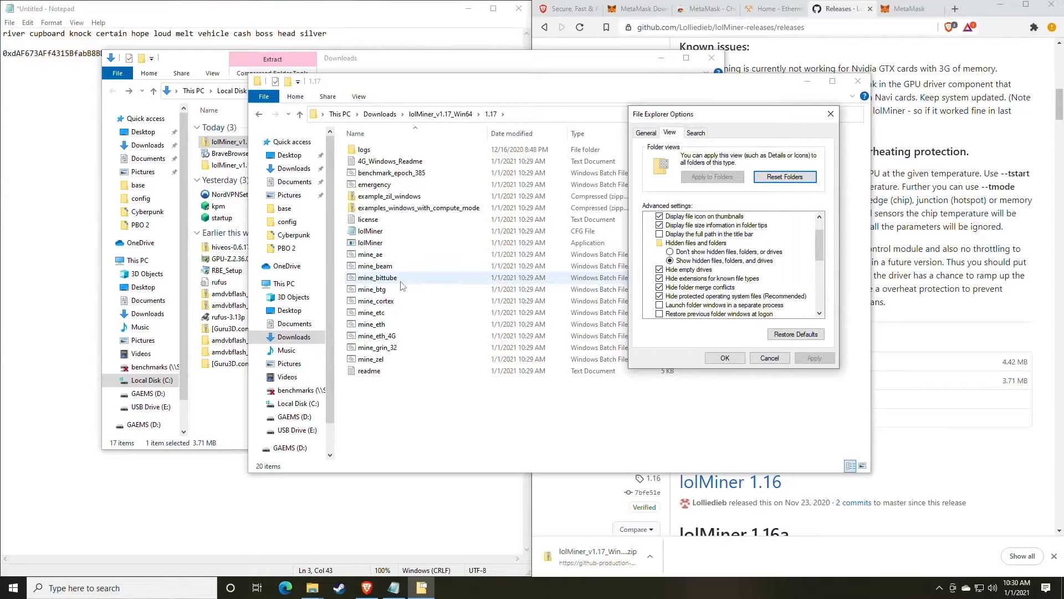
click(659, 278)
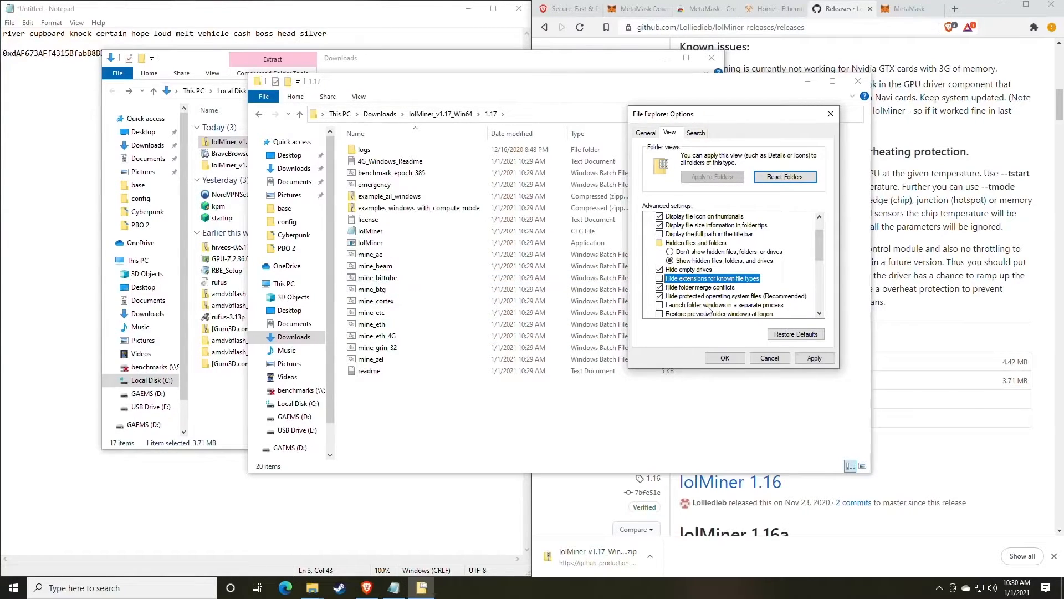
click(814, 357)
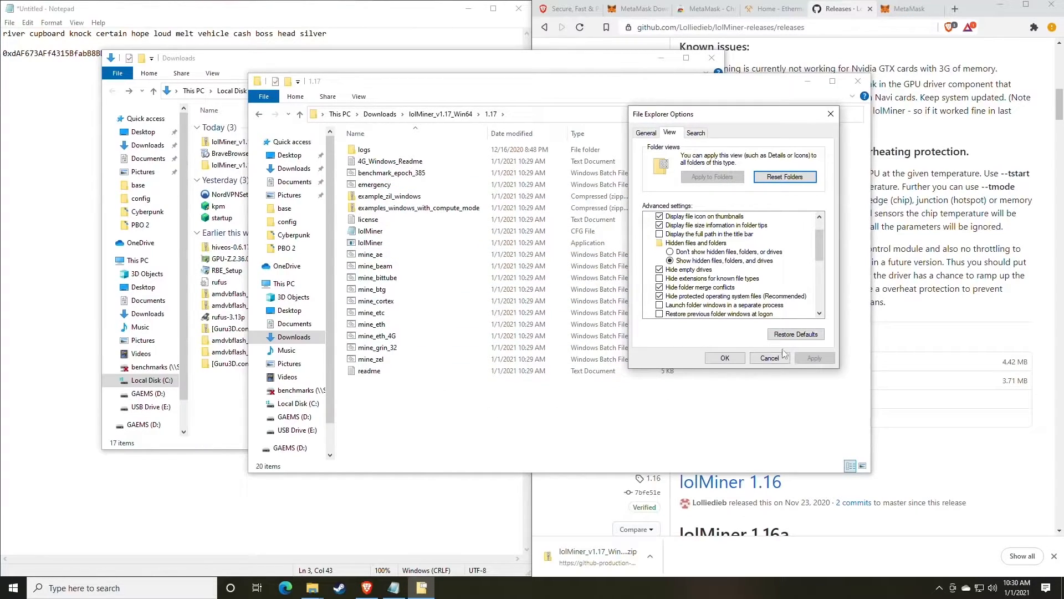
click(732, 358)
click(395, 278)
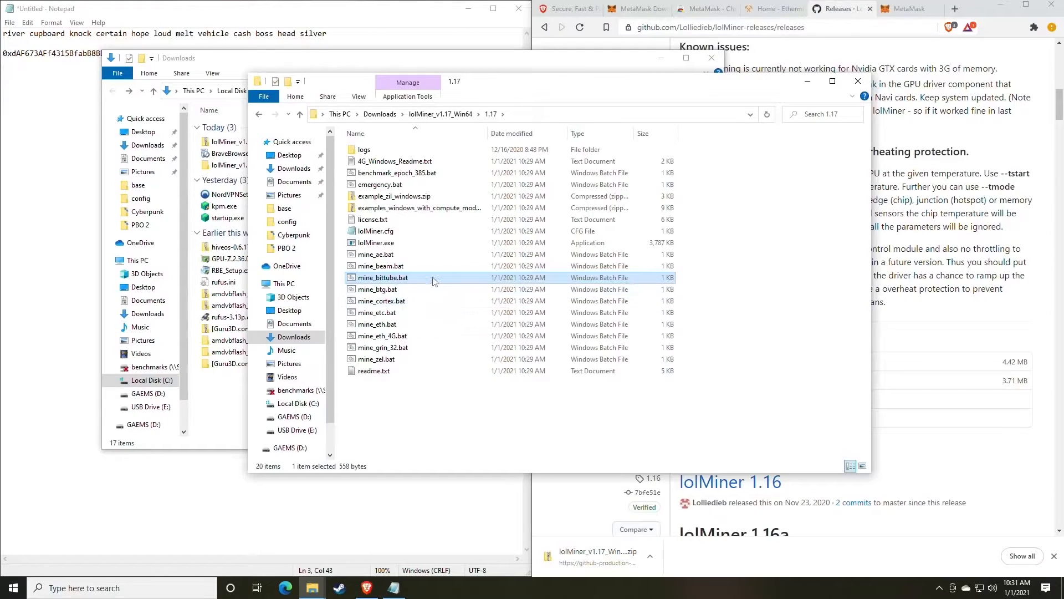
drag(517, 89, 526, 121)
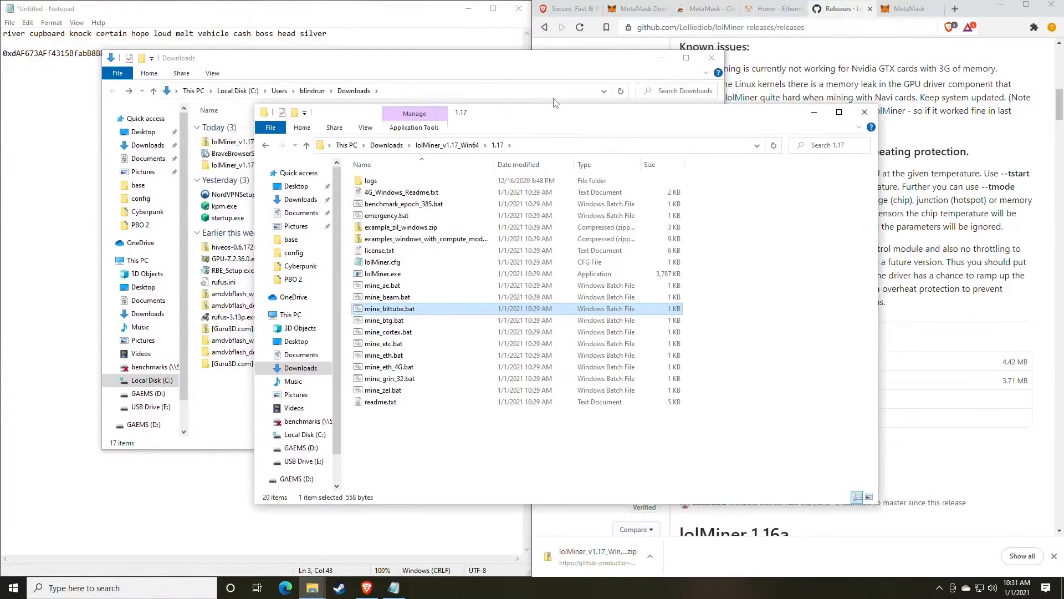
On Ethermine, choose Start Mining from the hamburger menu to reach How to Connect.
click(775, 10)
click(366, 18)
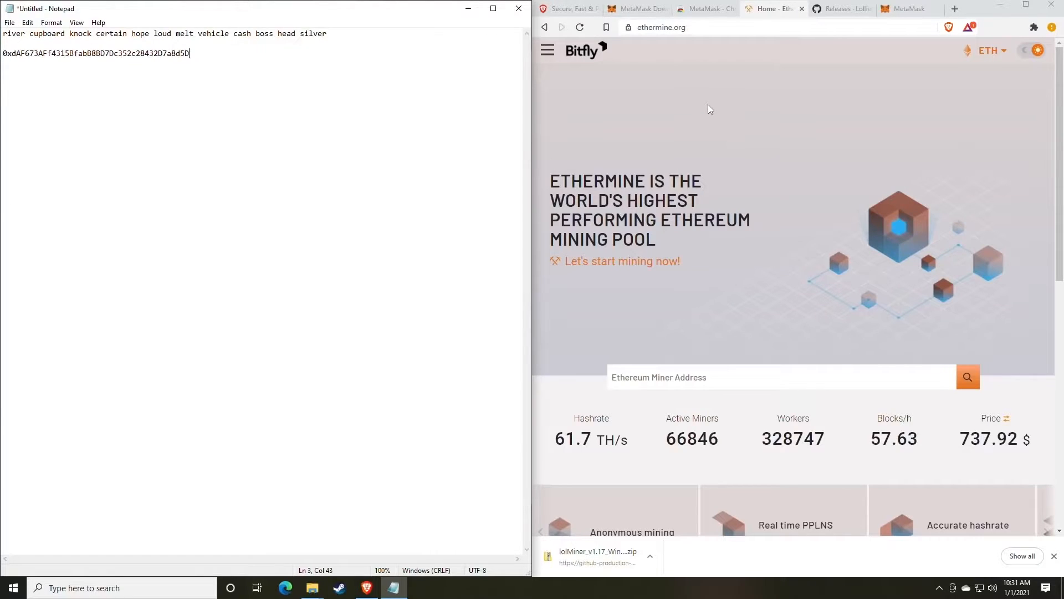
click(548, 50)
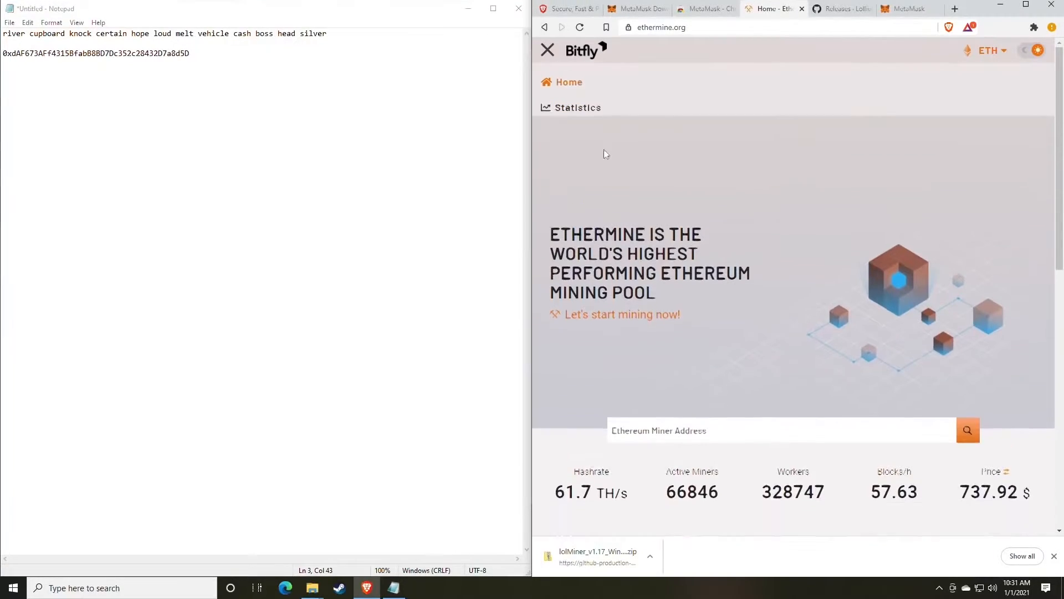
click(548, 51)
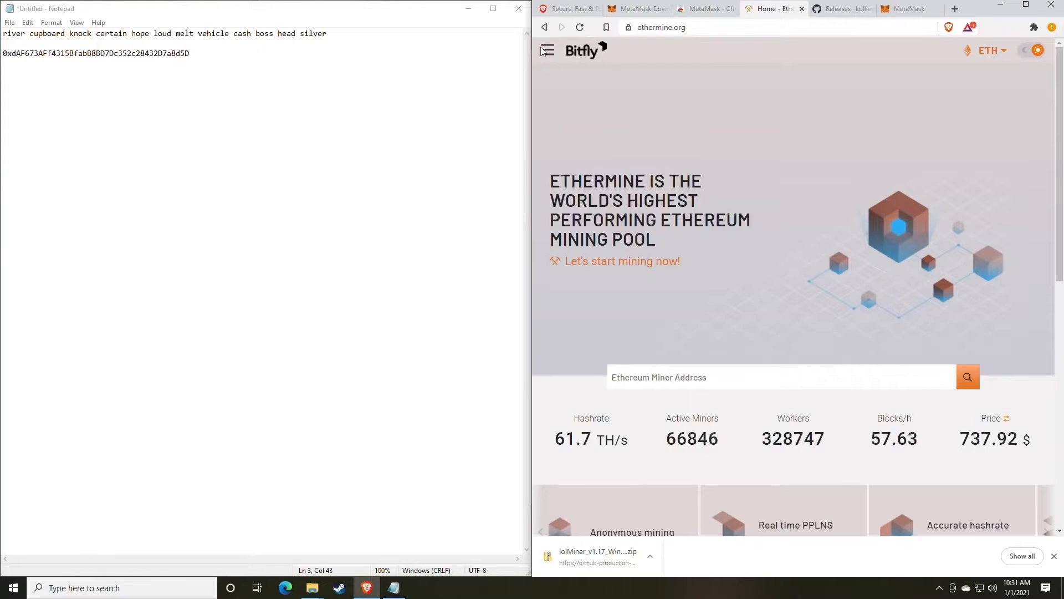
click(549, 52)
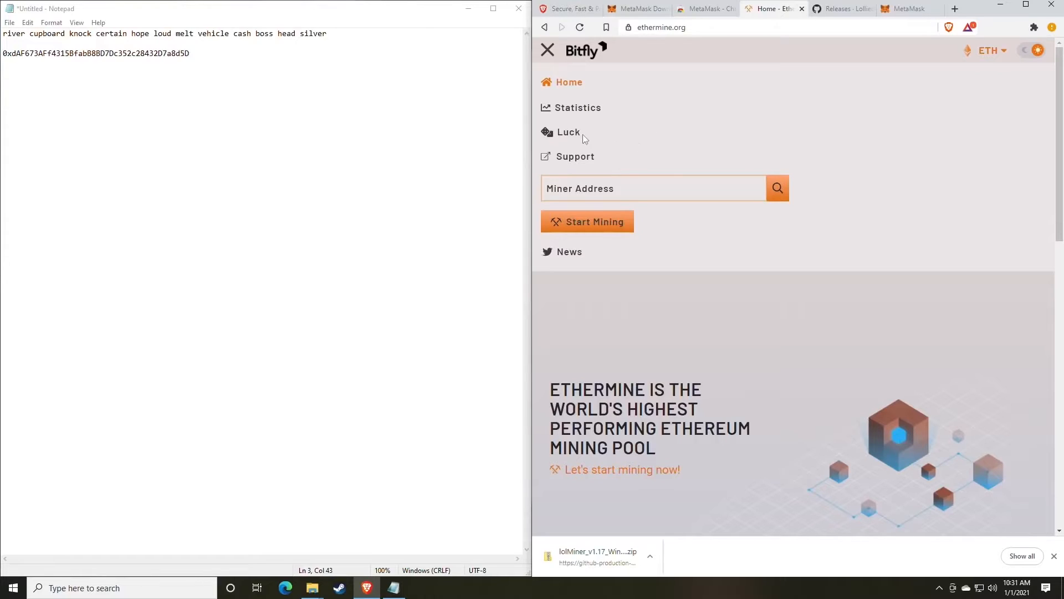
click(548, 51)
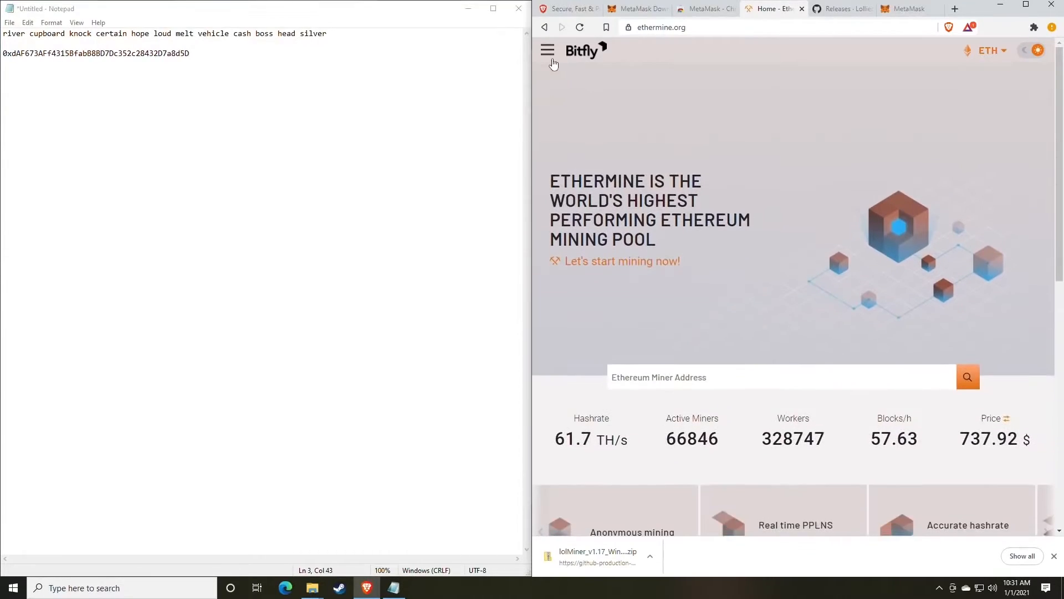
click(548, 52)
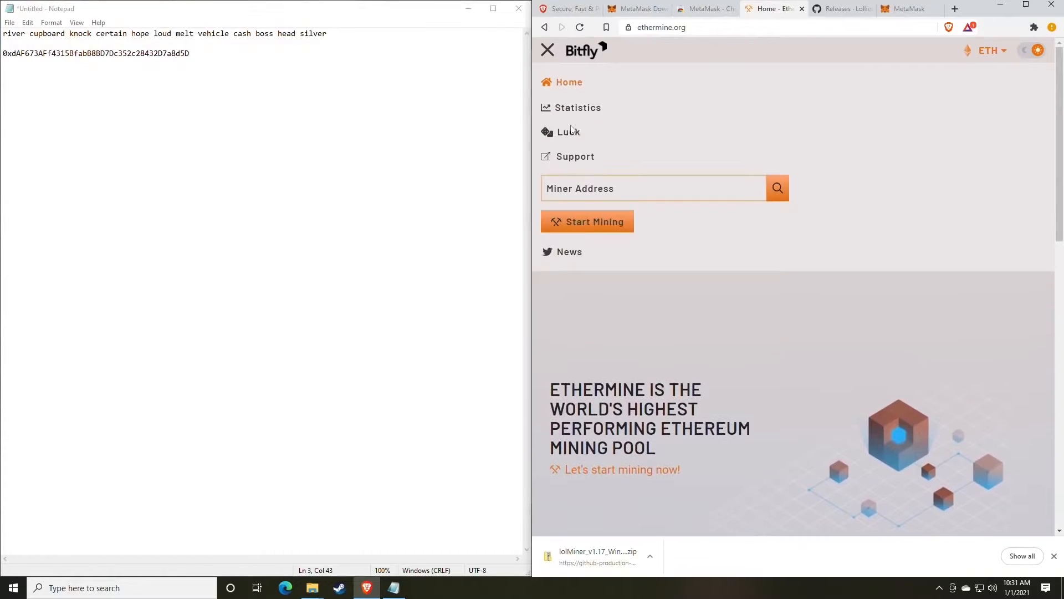
click(587, 228)
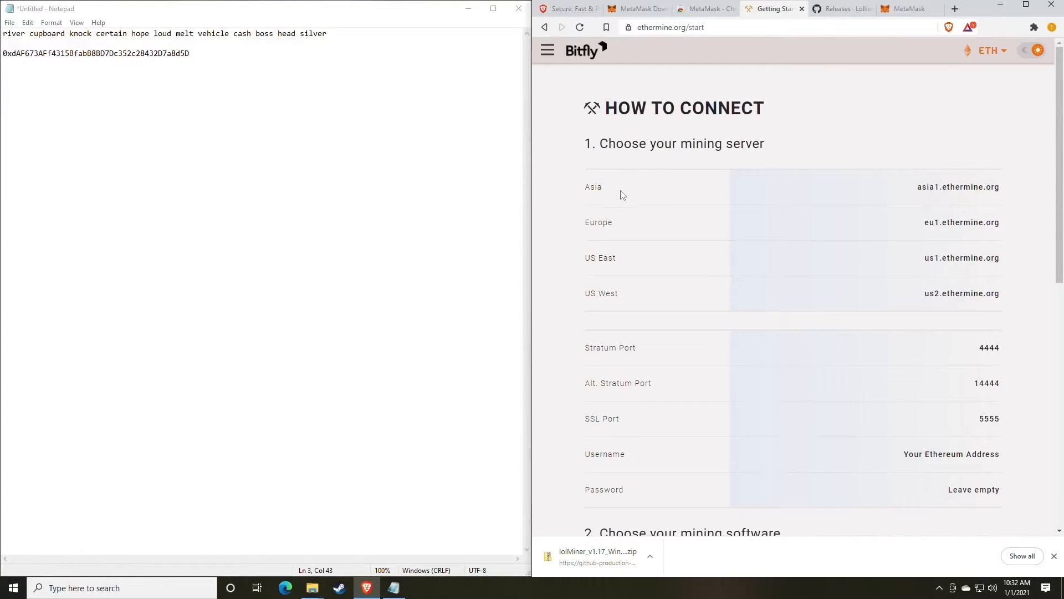
Highlight the Asia and US East server names on the How to Connect page.
drag(580, 191, 643, 224)
drag(595, 265, 670, 269)
drag(596, 298, 641, 299)
click(653, 300)
scroll(690, 278, down, 1)
scroll(692, 282, down, 2)
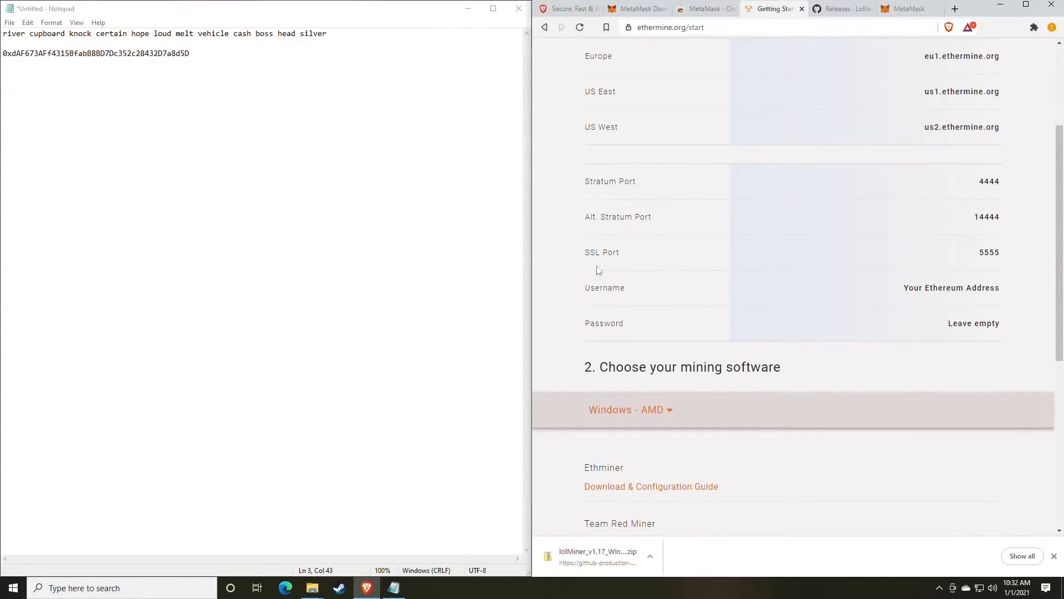
Highlight the SSL and alternate port rows and the stratum port 4444.
drag(1006, 249, 962, 255)
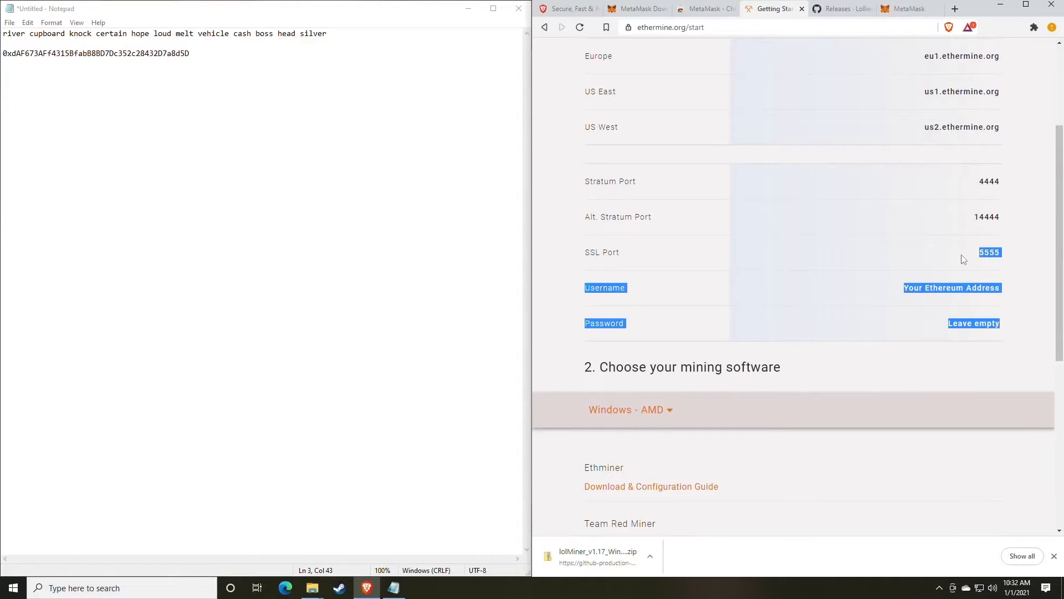
click(961, 255)
drag(970, 219, 1002, 328)
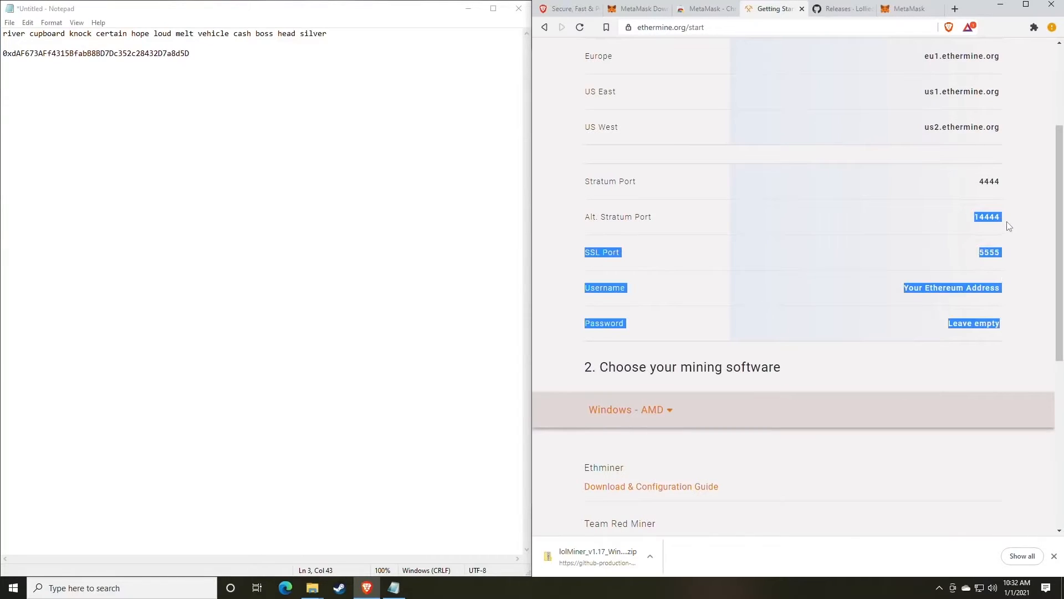
click(1007, 178)
double_click(998, 179)
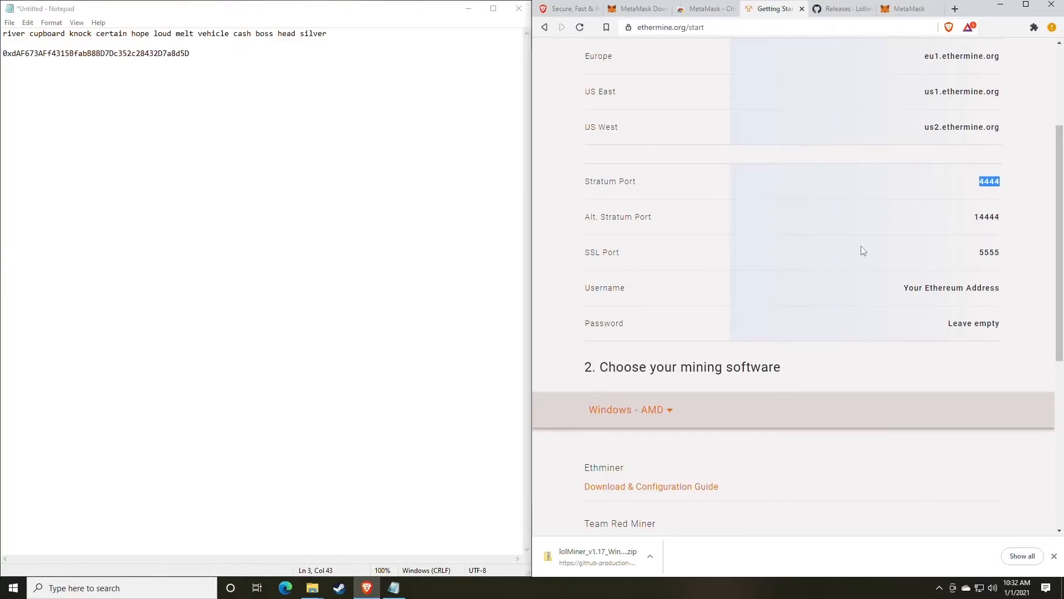
click(847, 269)
Bring the lolMiner 1.17 folder window back to the front and reposition it.
mouse_move(313, 588)
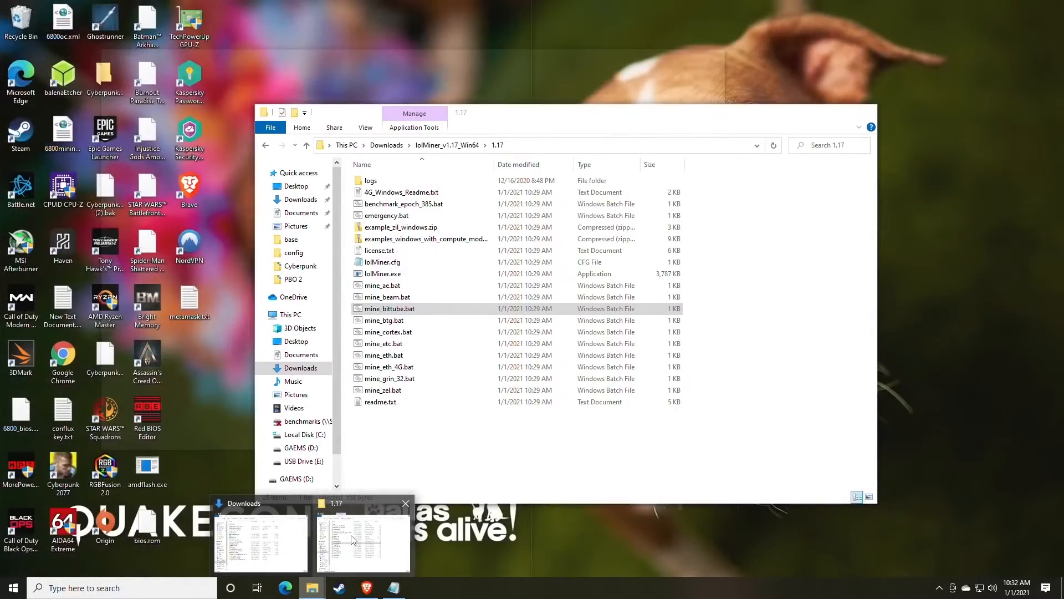
click(363, 540)
drag(502, 109, 607, 58)
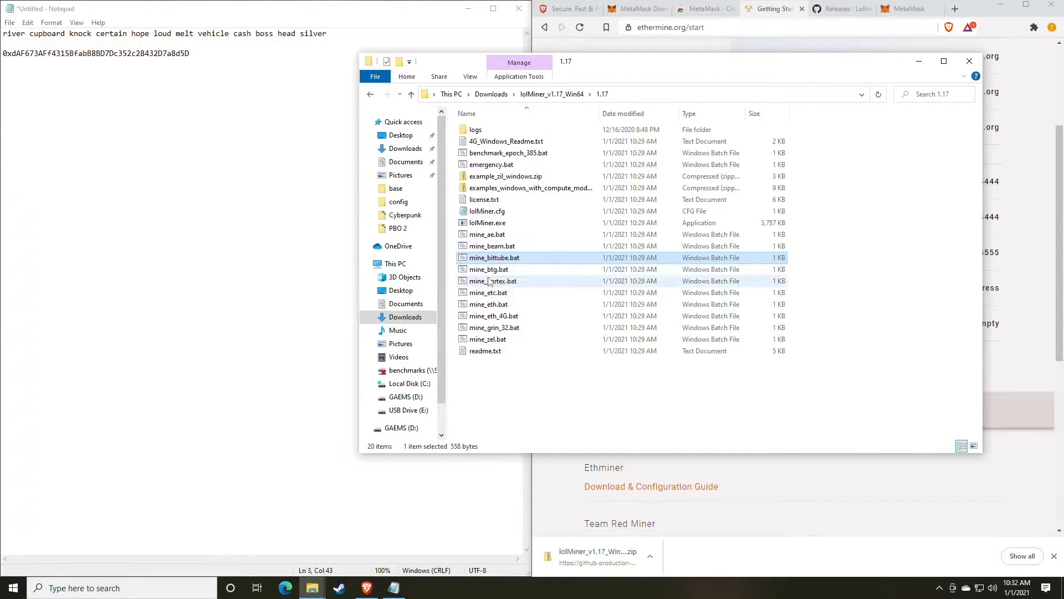
Select mine_eth.bat in the 1.17 folder and bring up its context menu.
click(509, 305)
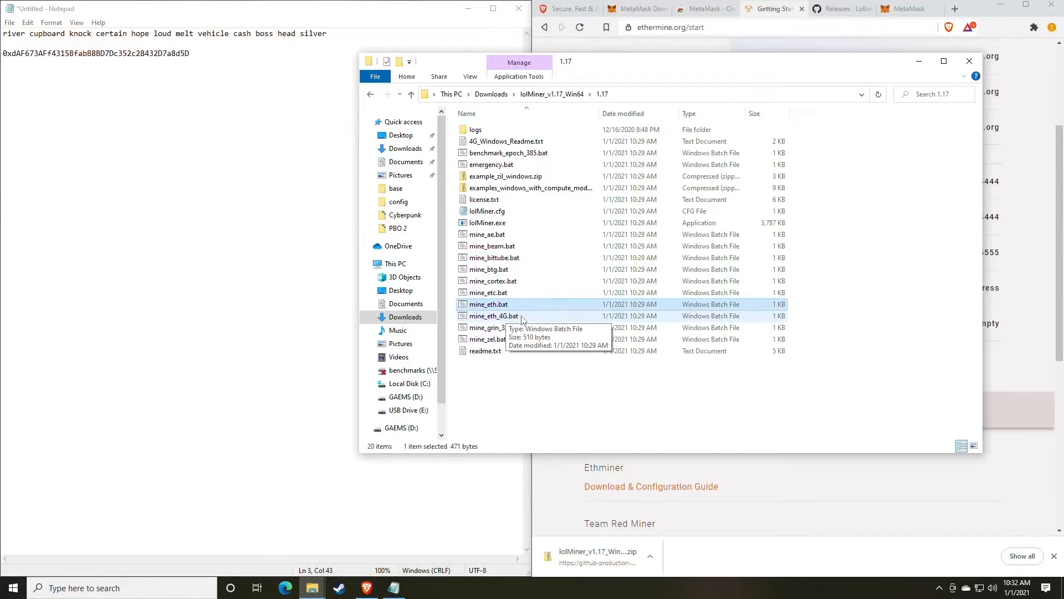
click(493, 316)
click(495, 306)
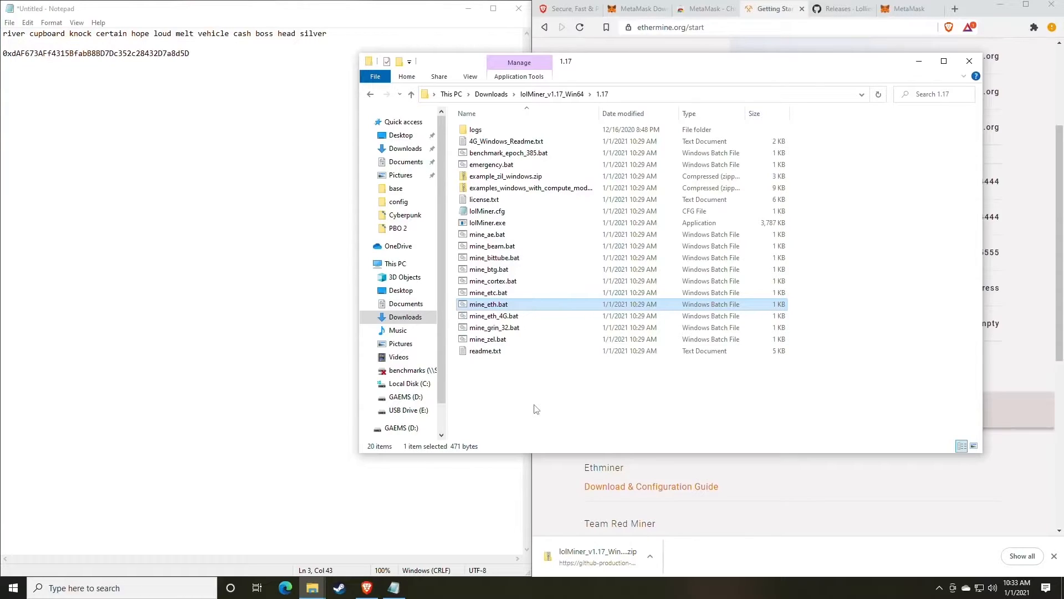
right_click(492, 308)
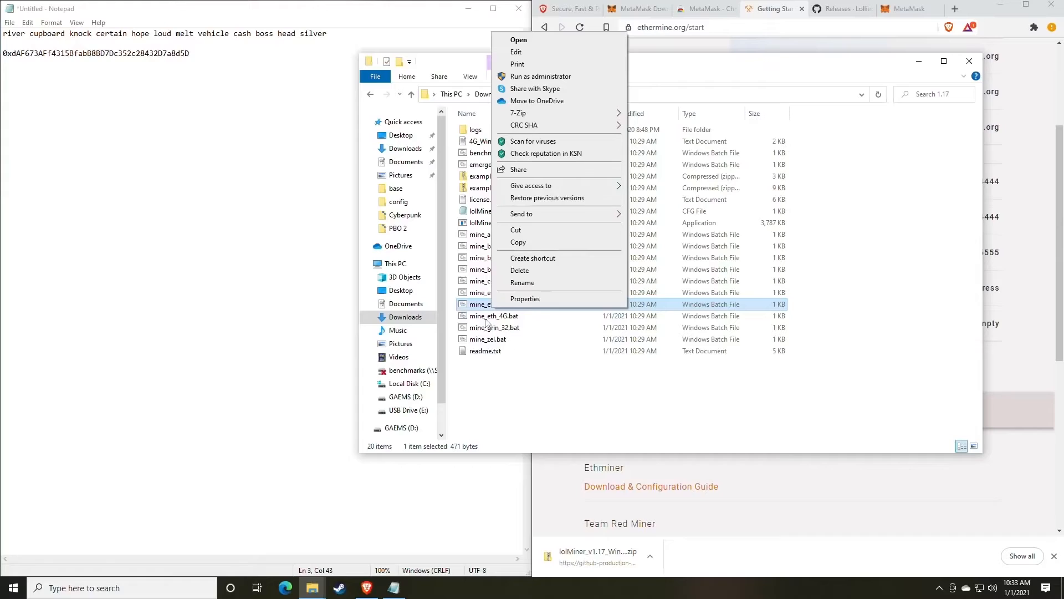
click(485, 318)
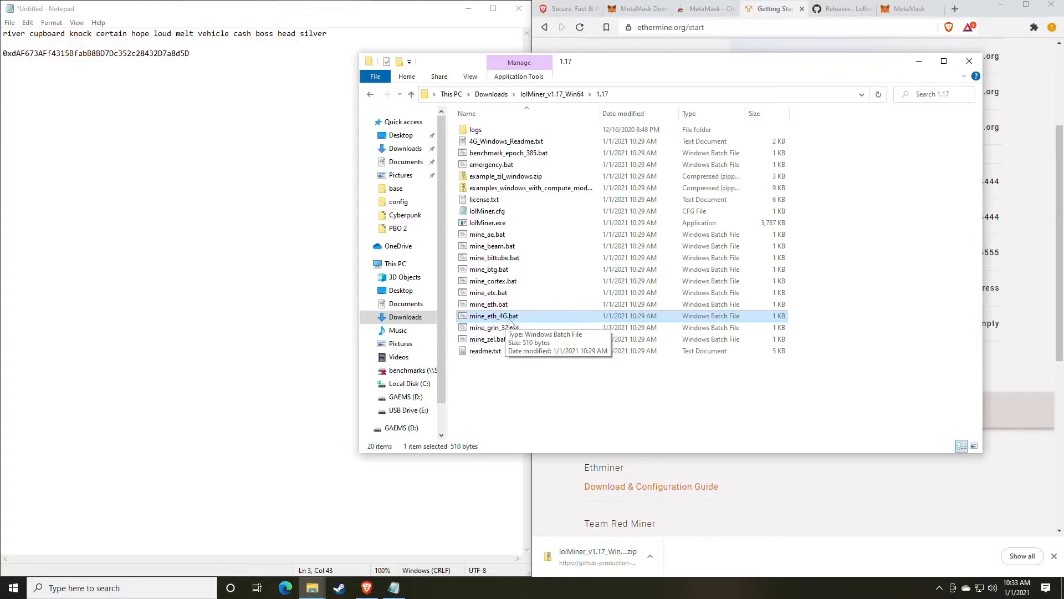
click(480, 305)
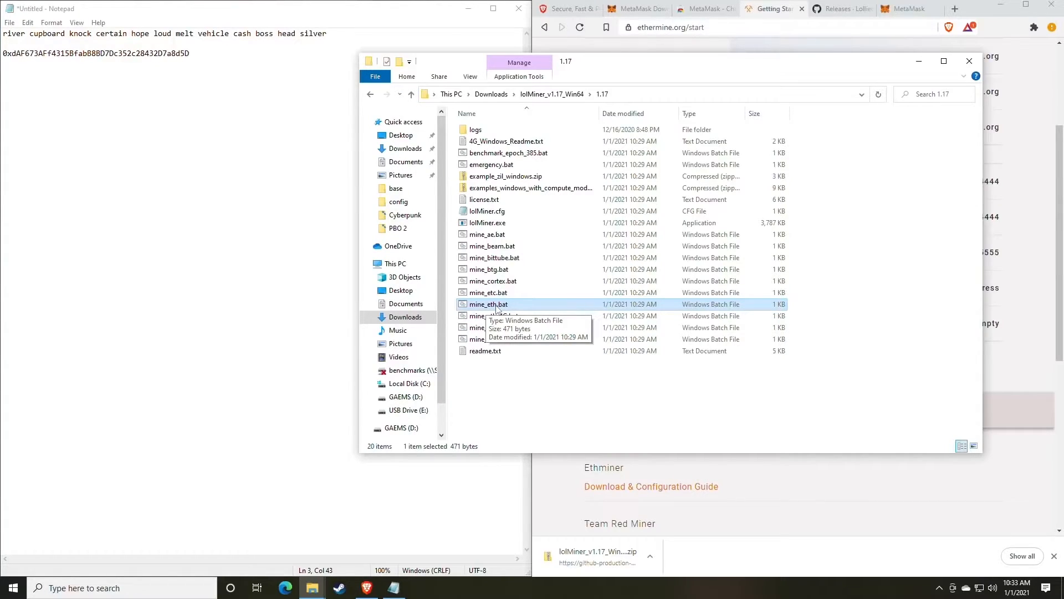
right_click(507, 305)
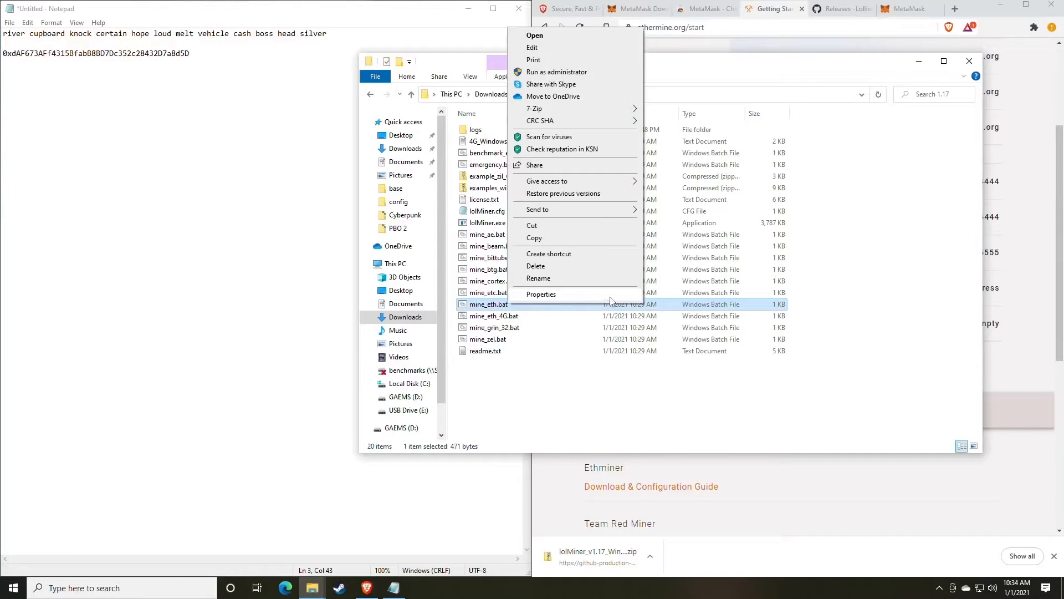
Edit mine_eth.bat in Notepad, getting past SmartScreen via More info and Run anyway.
click(541, 50)
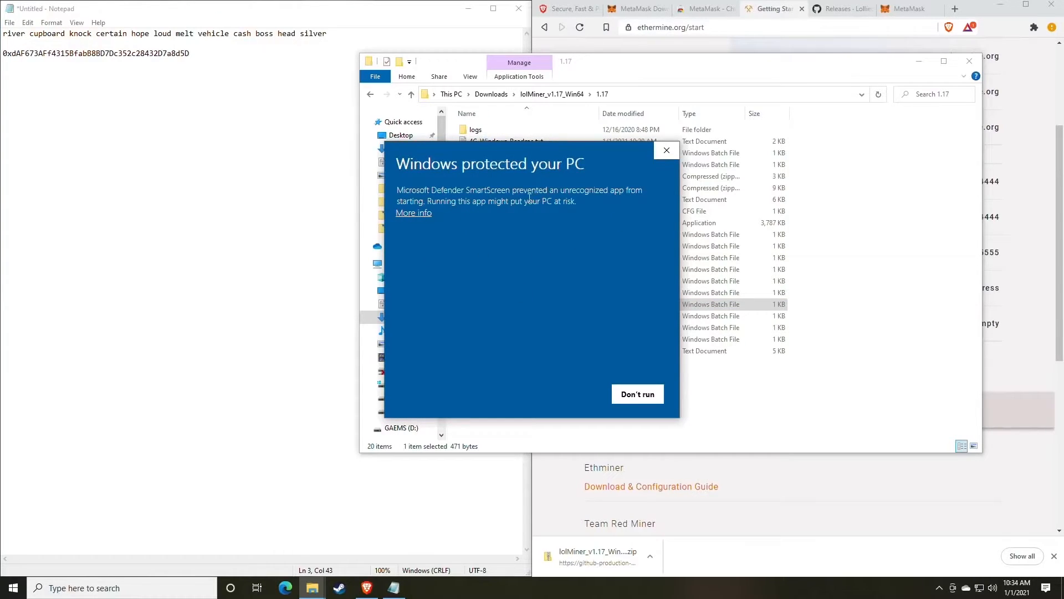
click(419, 216)
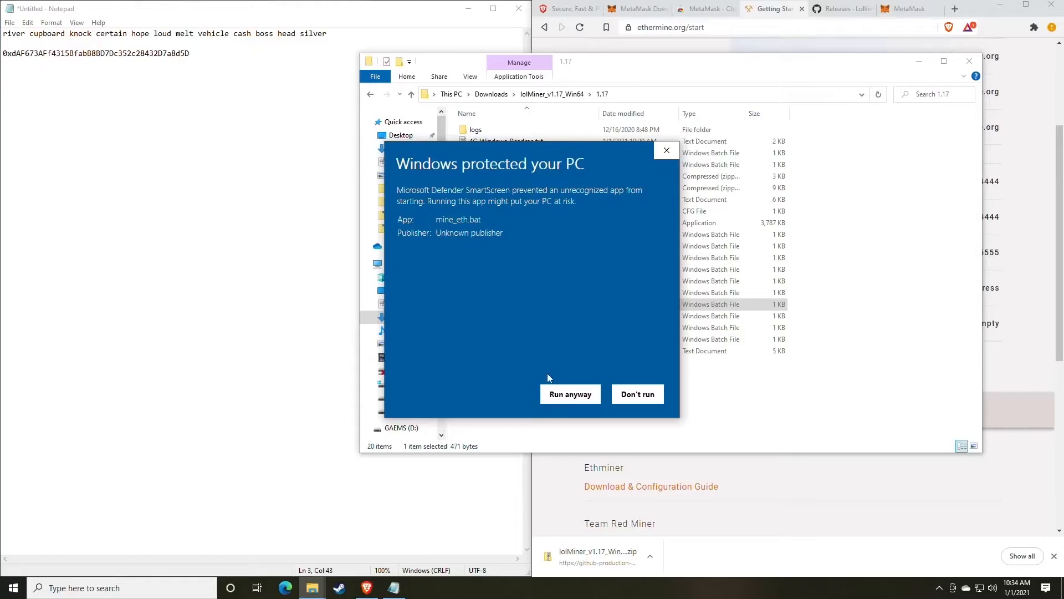
click(570, 394)
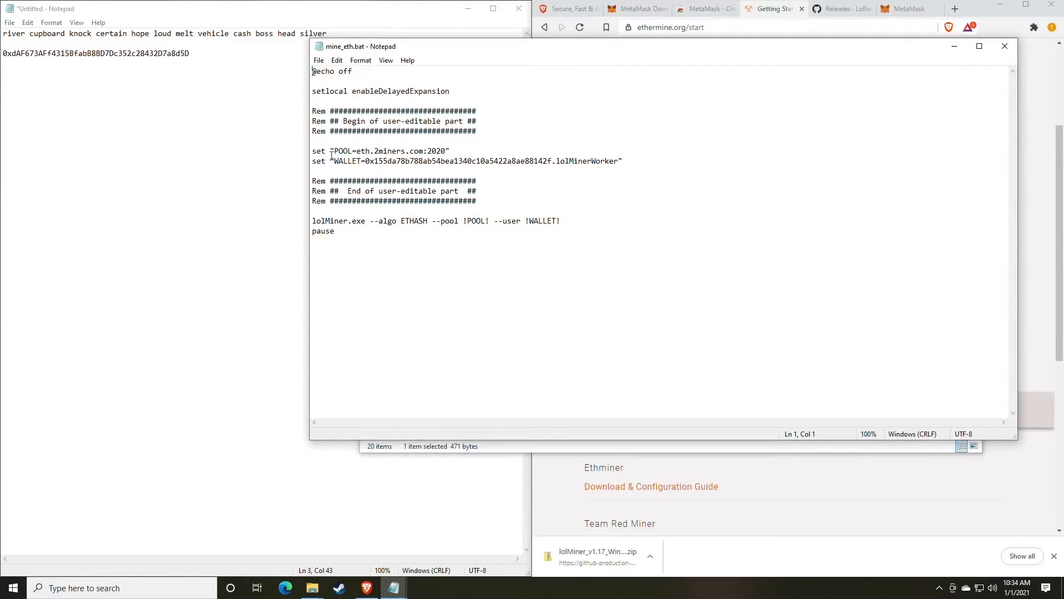
Replace eth.2miners.com on the POOL line with us1.ethermine.org copied from Ethermine.
drag(507, 48, 233, 44)
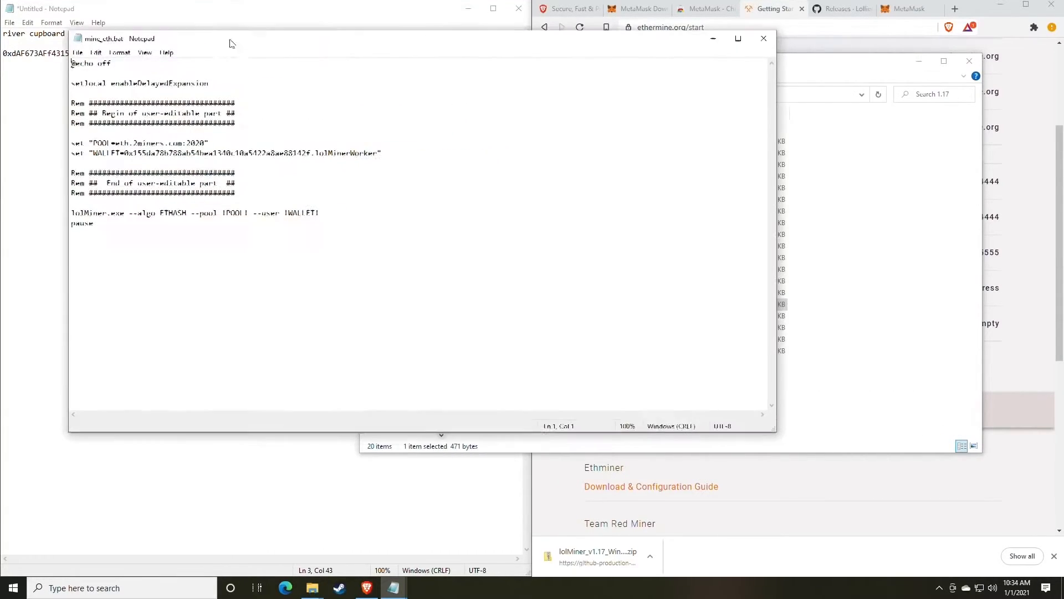
click(774, 12)
scroll(739, 225, up, 2)
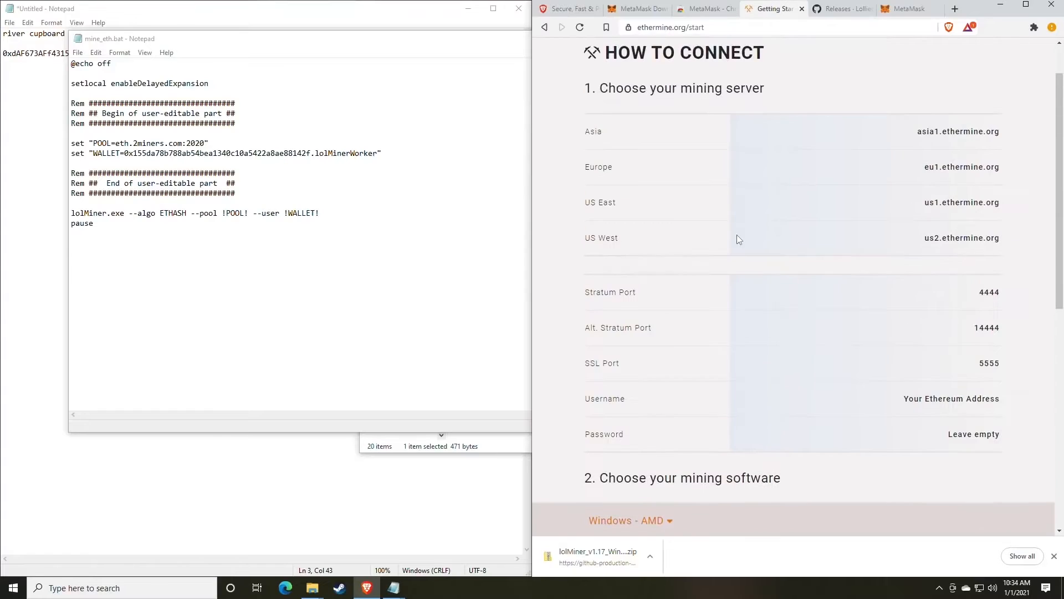
scroll(737, 230, up, 1)
scroll(737, 231, down, 1)
mouse_move(1005, 208)
mouse_down()
mouse_move(925, 204)
mouse_move(999, 202)
mouse_up()
key(ctrl+c)
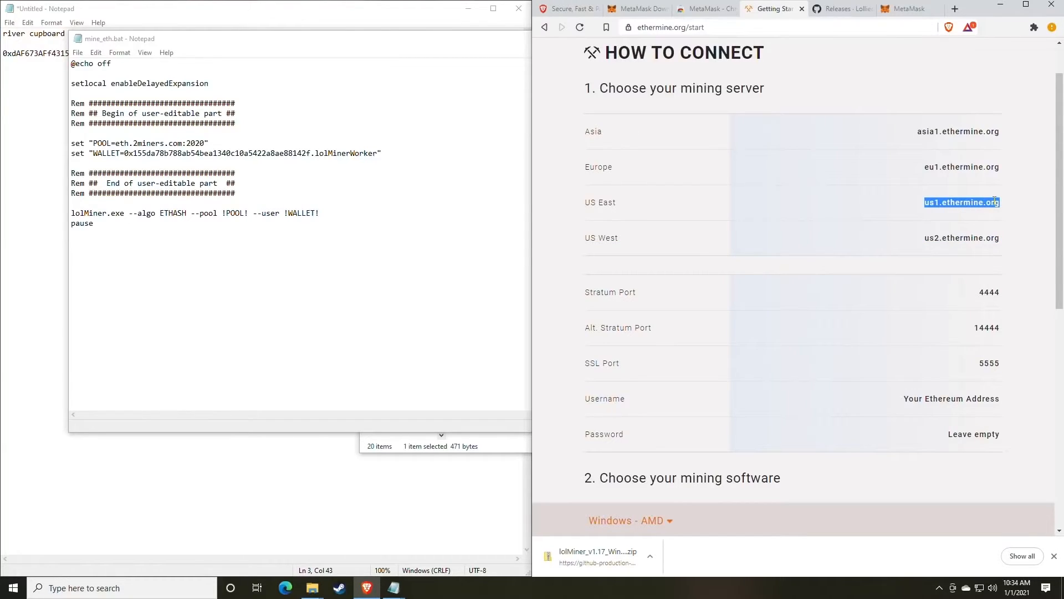
click(173, 143)
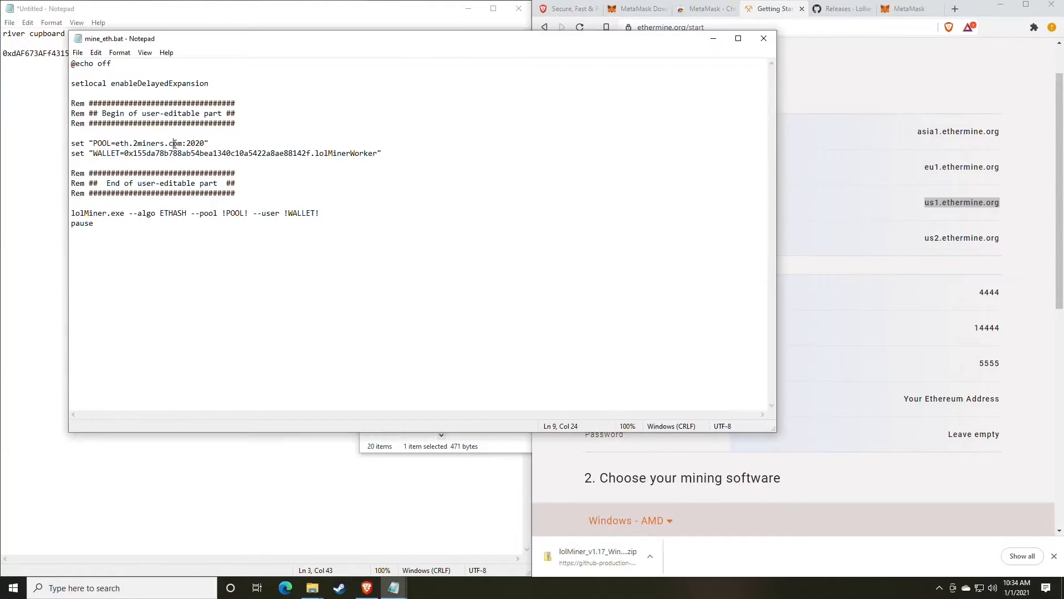
drag(183, 143, 117, 143)
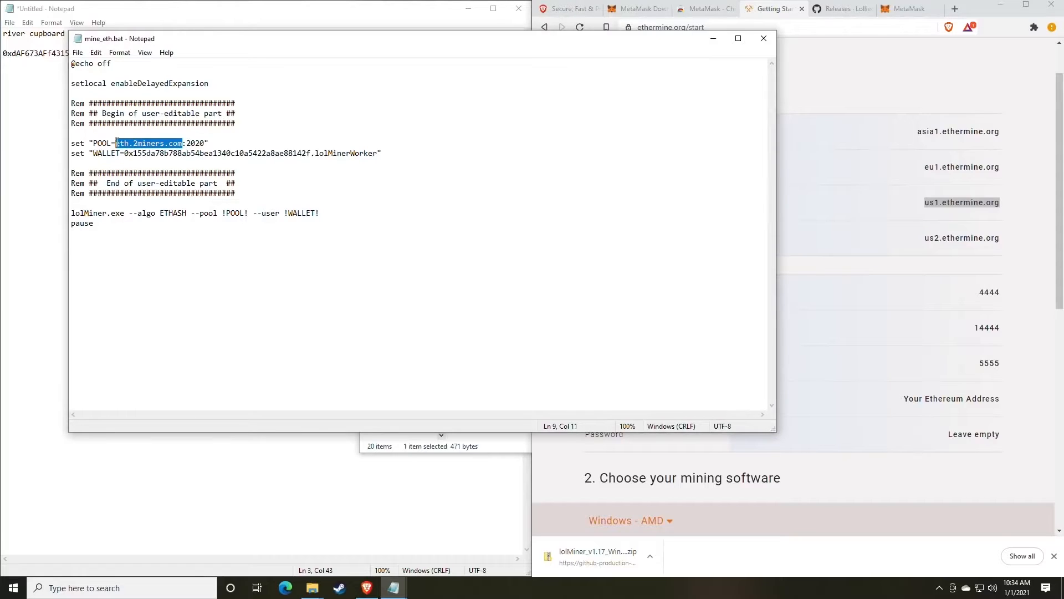
key(ctrl+v)
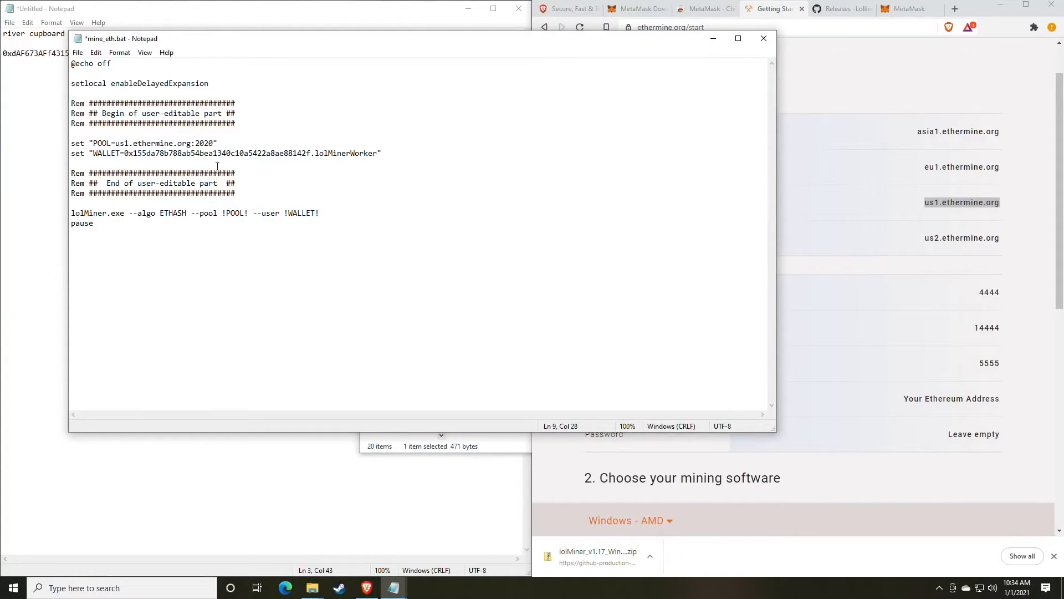
Replace the POOL port 2020 with Ethermine's stratum port 4444.
click(965, 336)
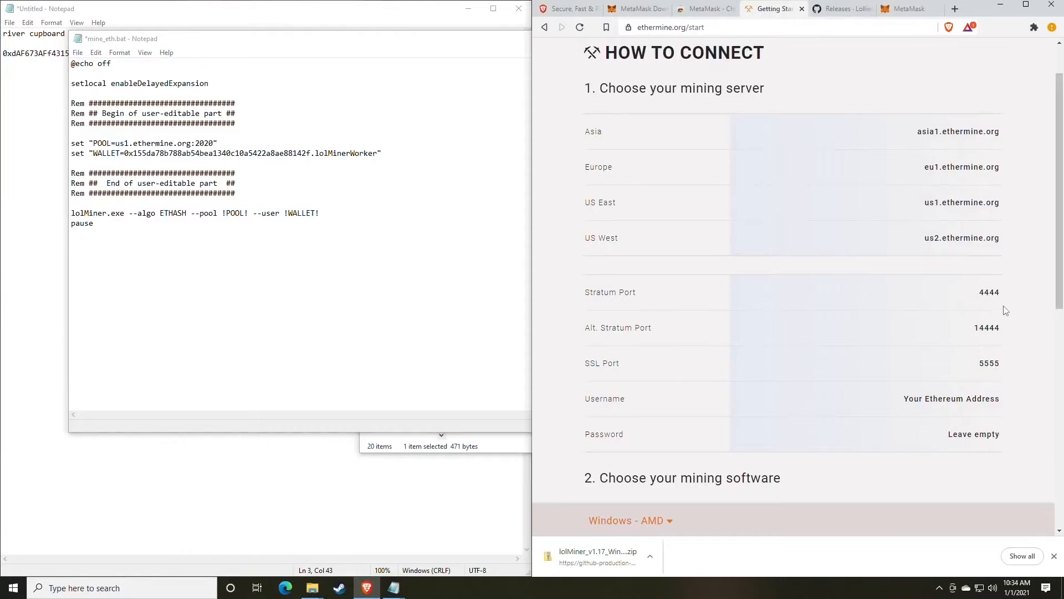
mouse_move(1004, 297)
mouse_down()
mouse_move(976, 298)
mouse_move(1000, 294)
mouse_up()
key(ctrl+c)
click(976, 299)
drag(215, 143, 197, 143)
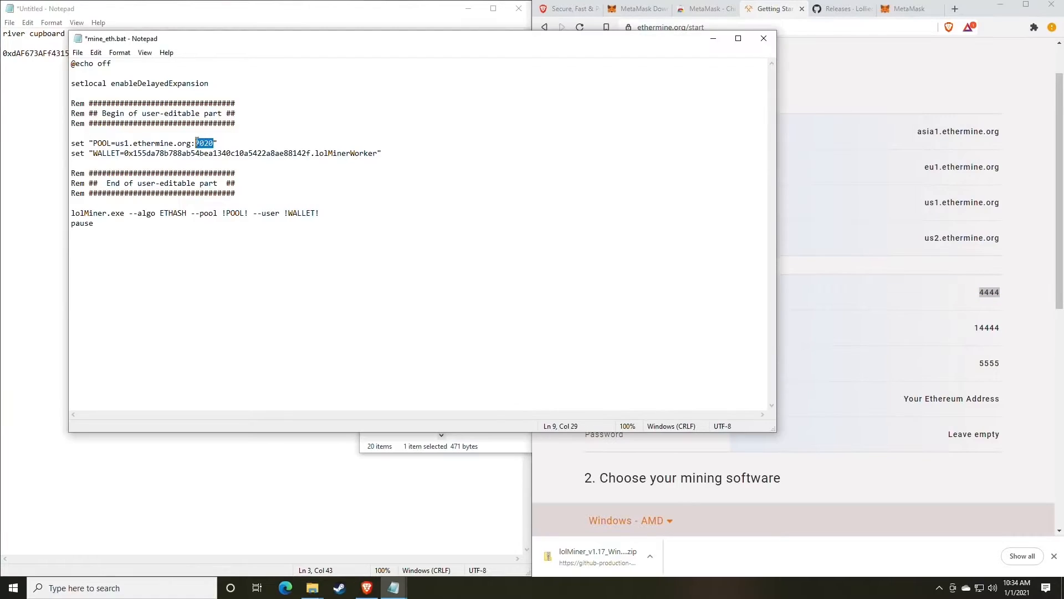
key(ctrl+v)
drag(219, 49, 552, 59)
Paste the wallet address from the untitled note over the old WALLET value.
click(258, 100)
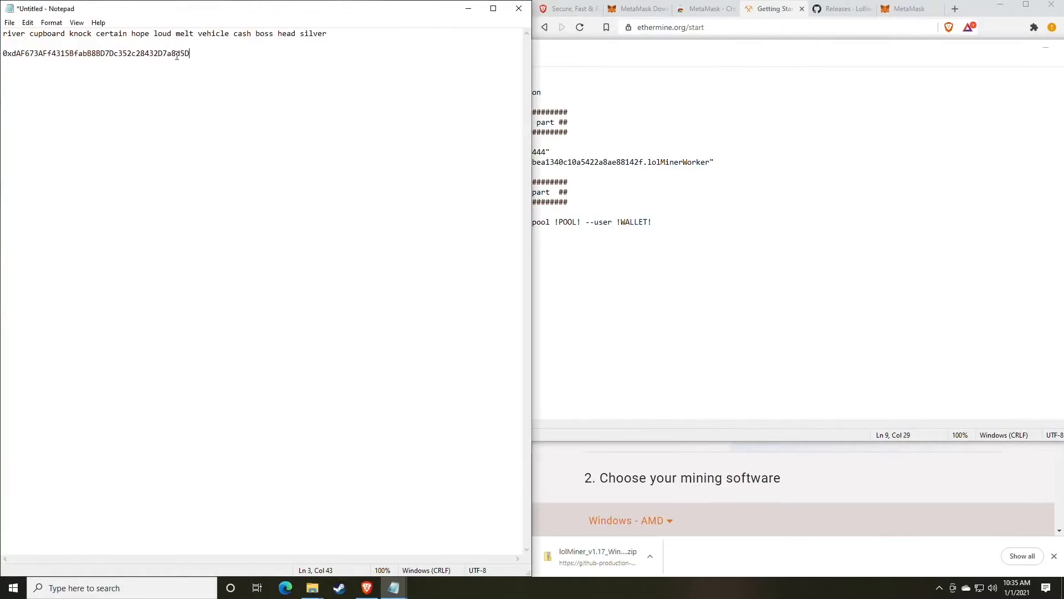
drag(204, 55, 3, 60)
key(ctrl+c)
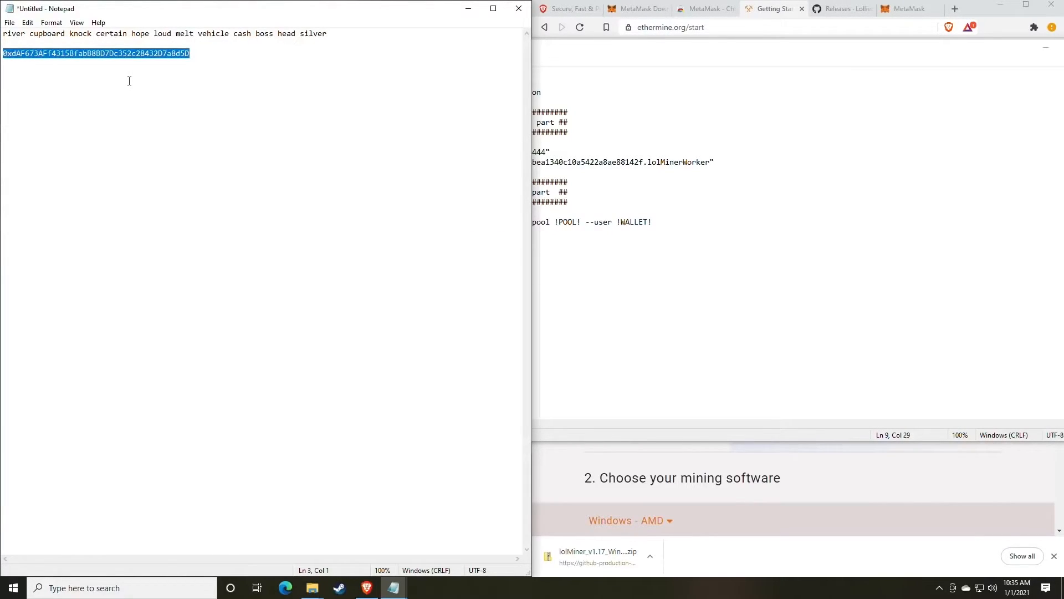
key(alt+Tab)
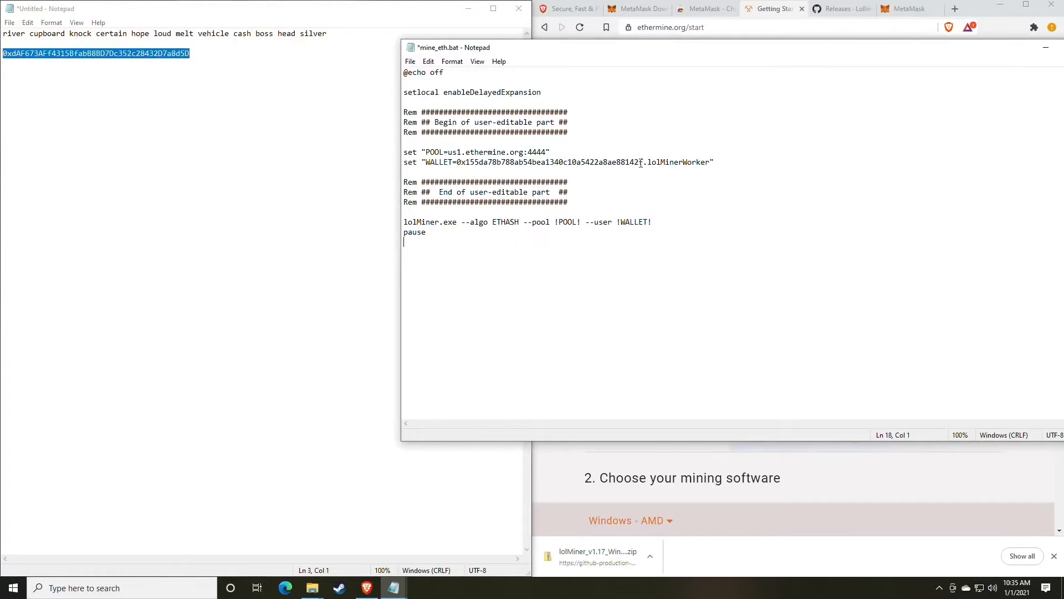
drag(641, 162, 458, 162)
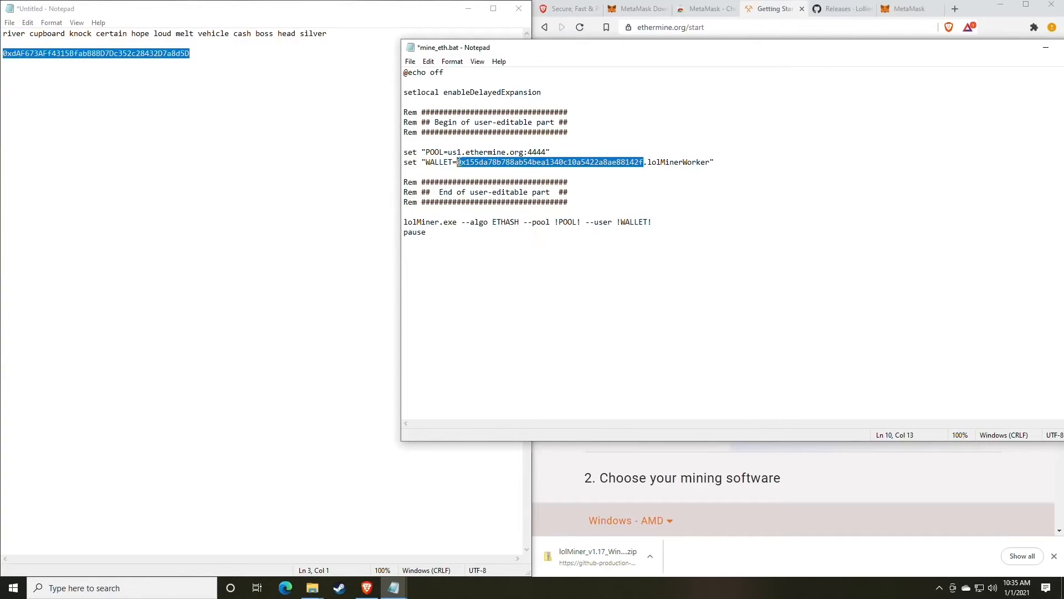
key(ctrl+v)
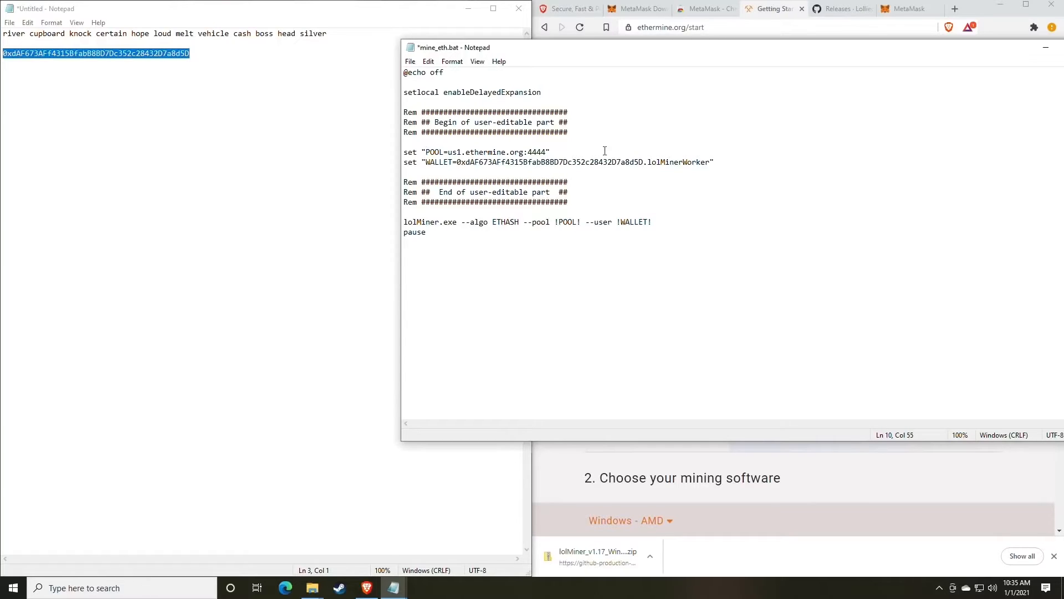
Save mine_eth.bat with File > Save and bring the 1.17 folder window forward.
click(410, 62)
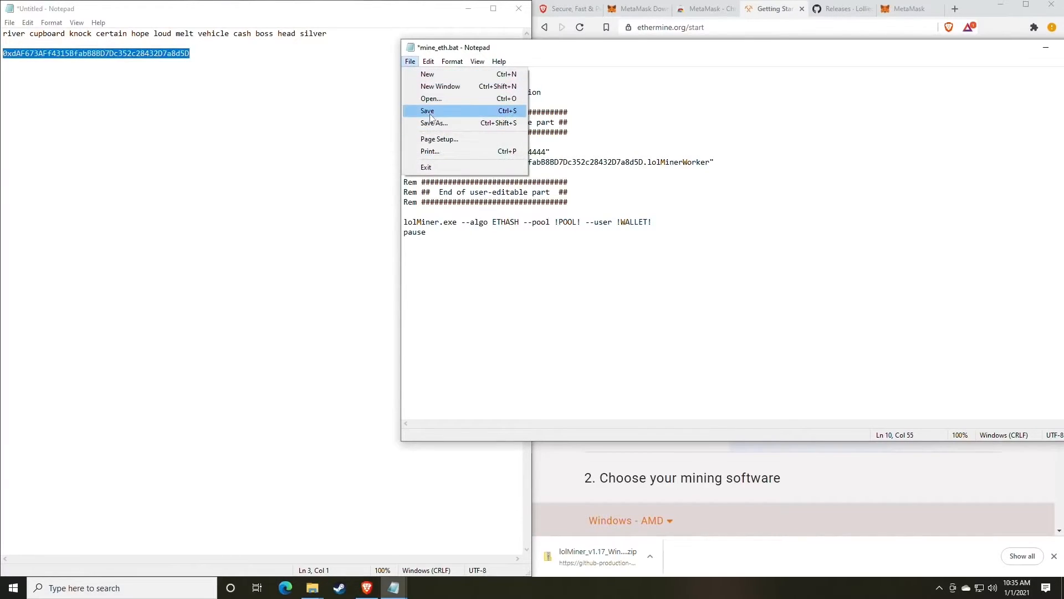
click(431, 114)
click(340, 423)
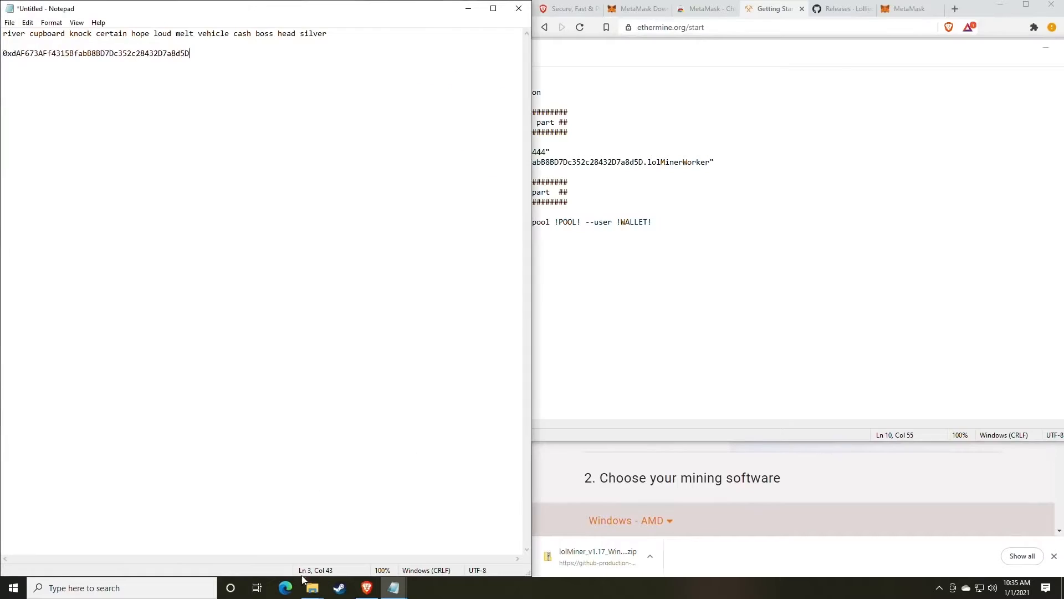
mouse_move(313, 588)
click(345, 542)
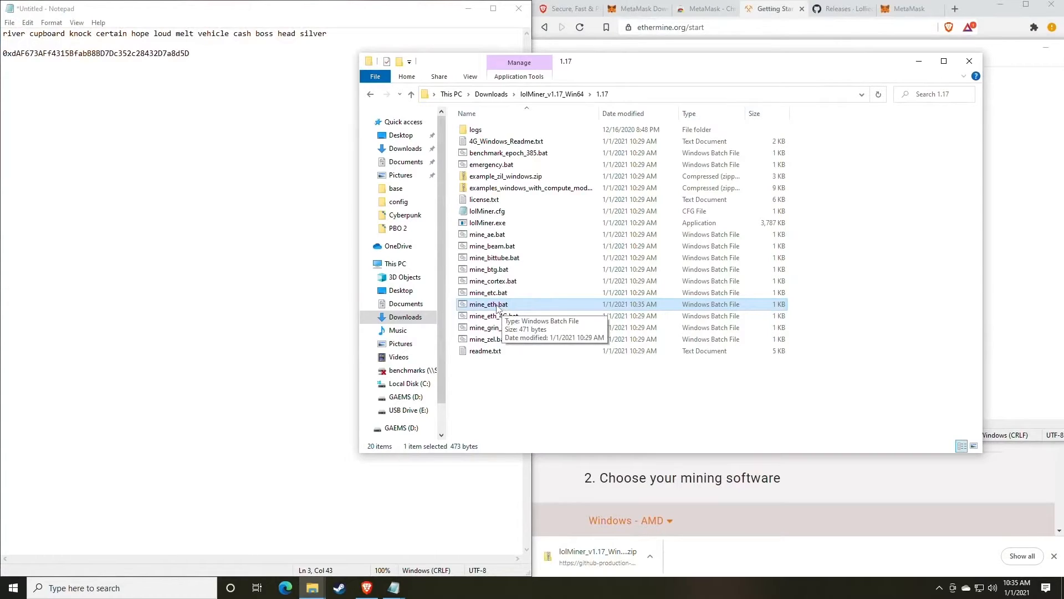
Run mine_eth.bat to start lolMiner and highlight the found-share and Share accepted lines.
double_click(497, 306)
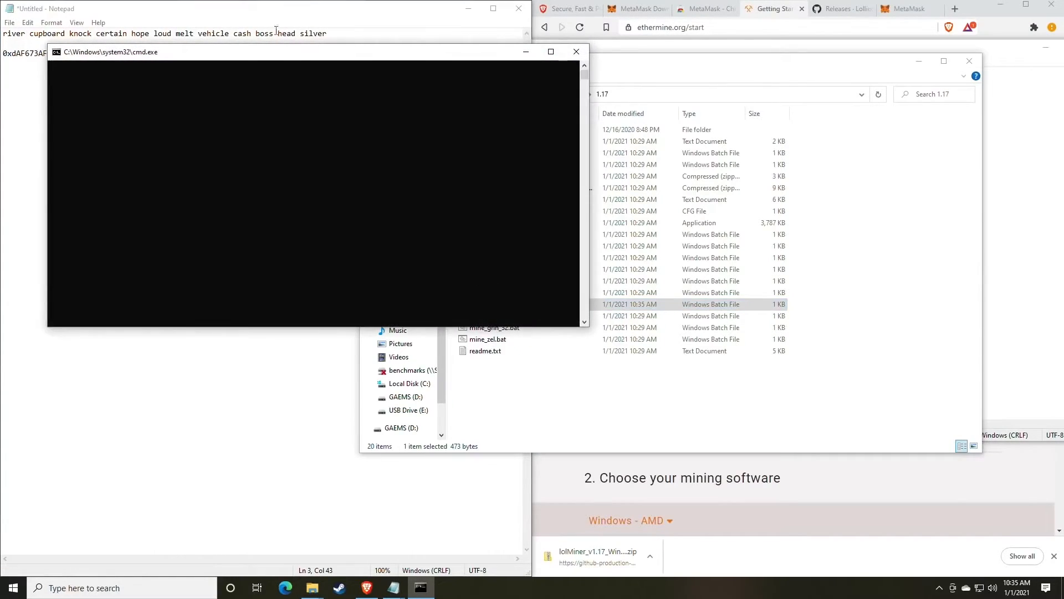
drag(251, 62, 536, 116)
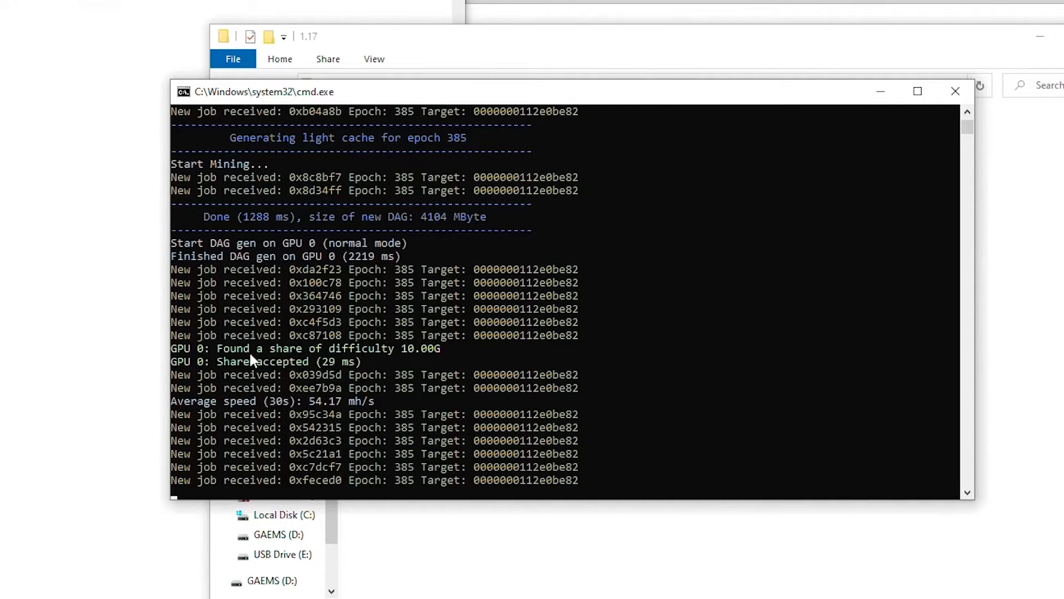
drag(217, 348, 439, 353)
drag(223, 362, 297, 360)
click(324, 360)
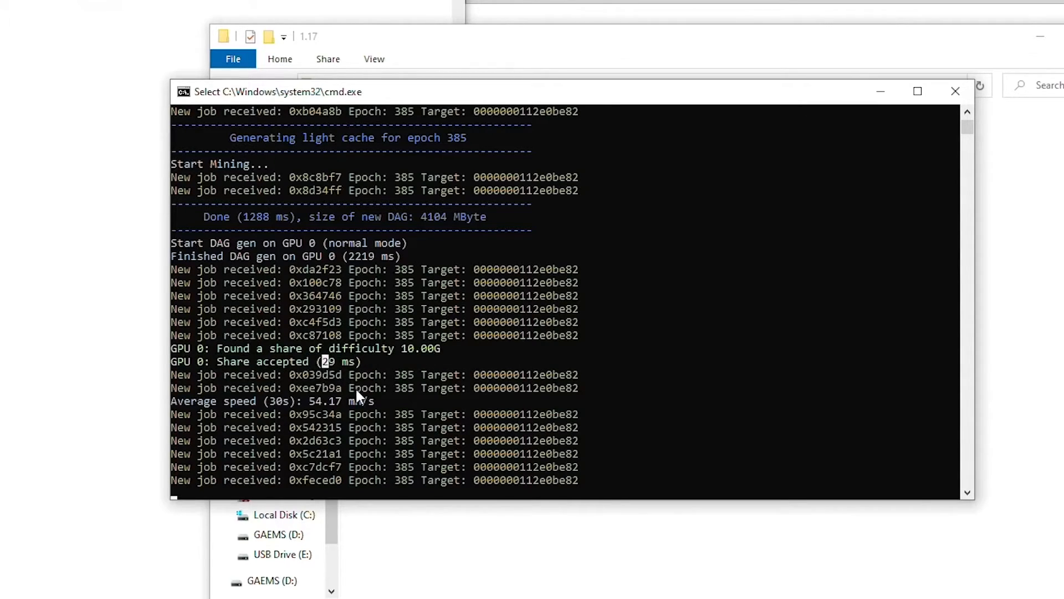
click(385, 348)
Highlight the 54.17 mh/s average speed while resuming and pausing the console output.
drag(309, 400, 340, 407)
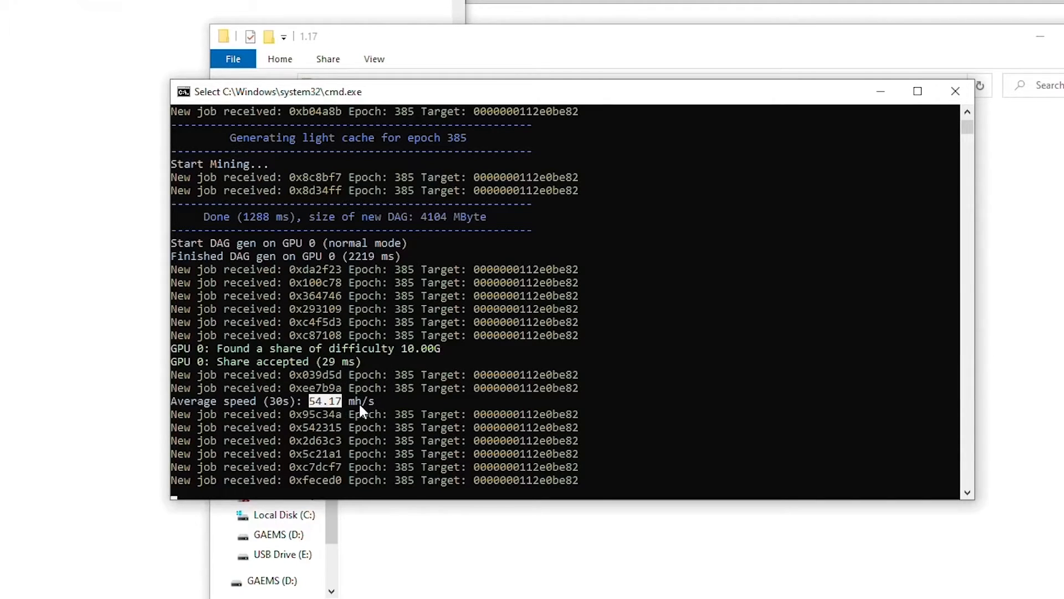
click(311, 404)
drag(309, 403, 337, 408)
right_click(337, 402)
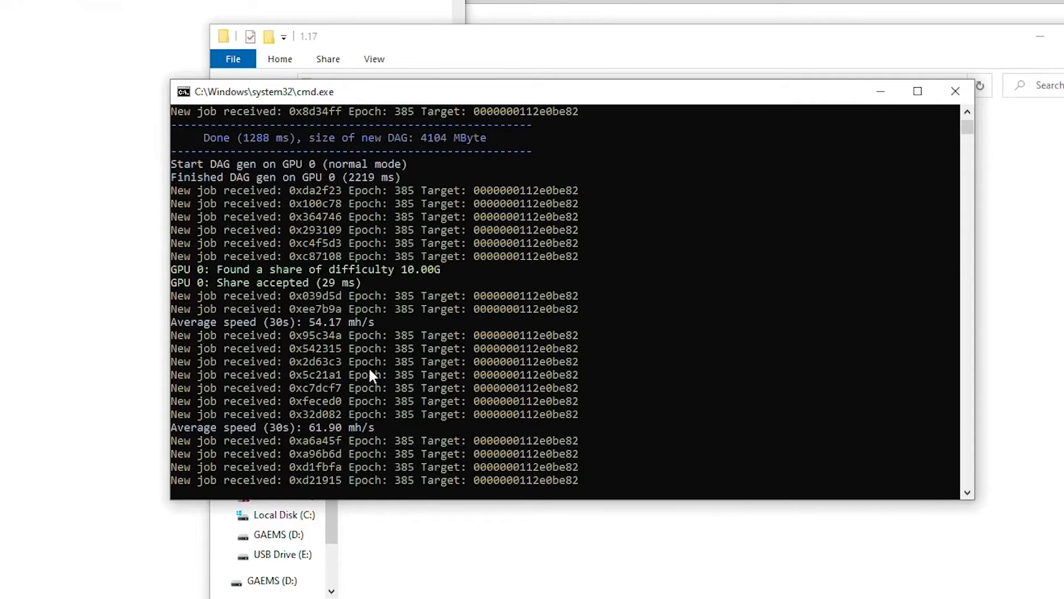
click(300, 440)
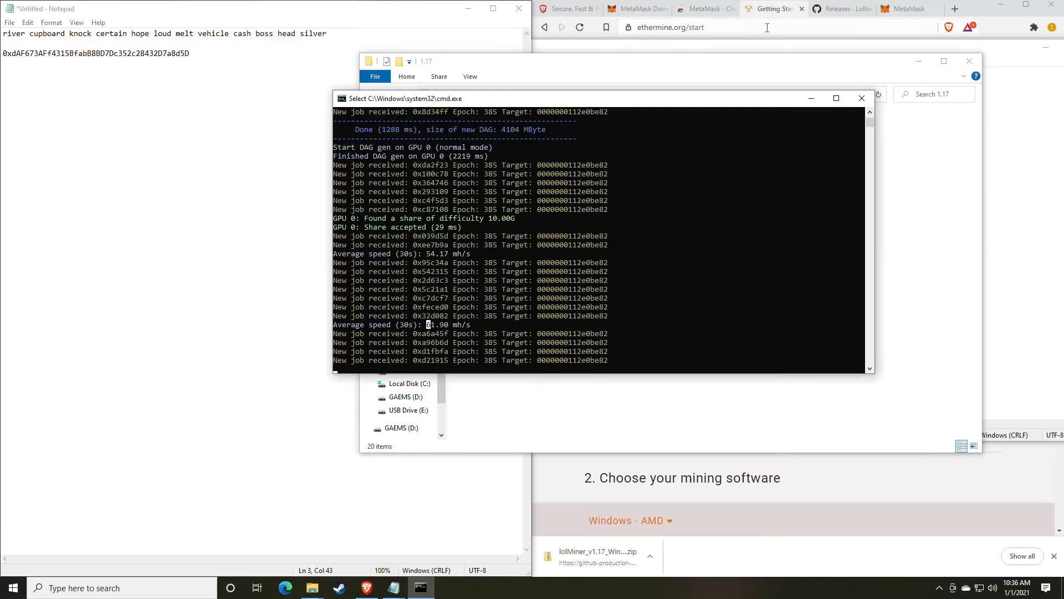
Bring the browser forward and load whattomine.com.
click(838, 9)
click(910, 10)
click(781, 29)
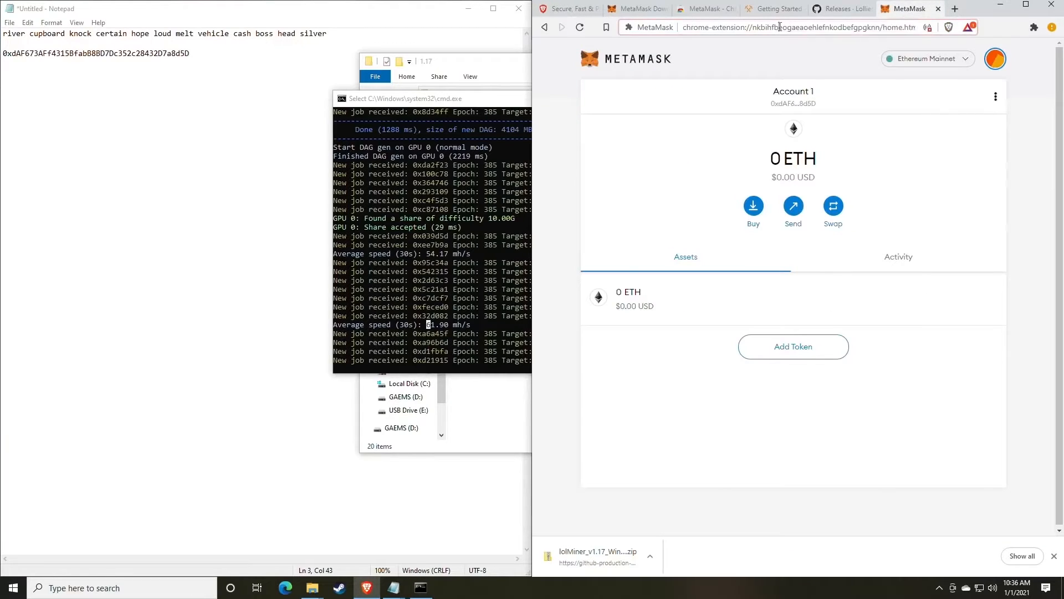
text(what)
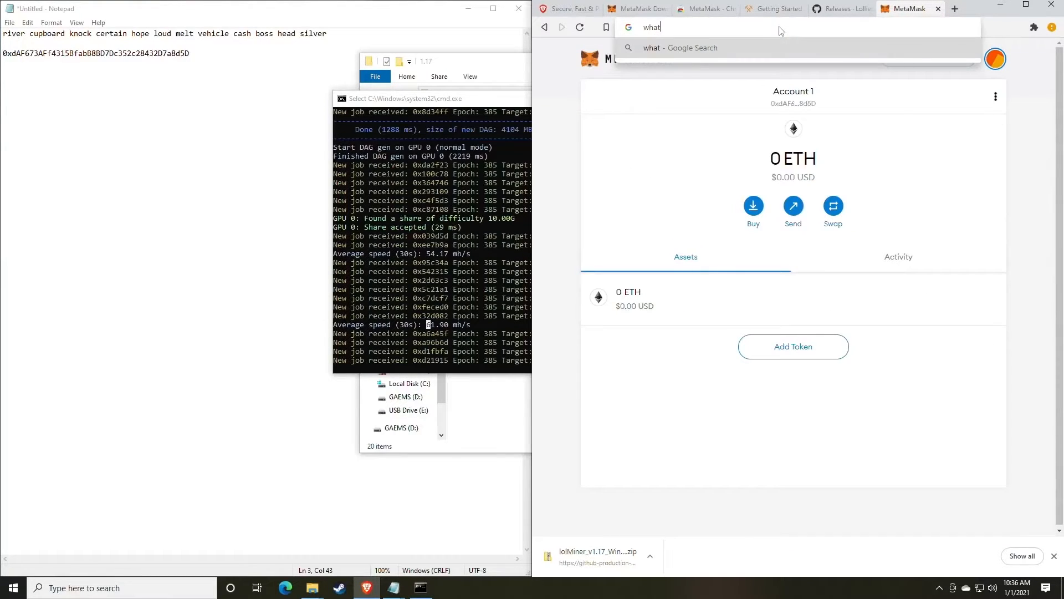
text(tomine.com)
key(Return)
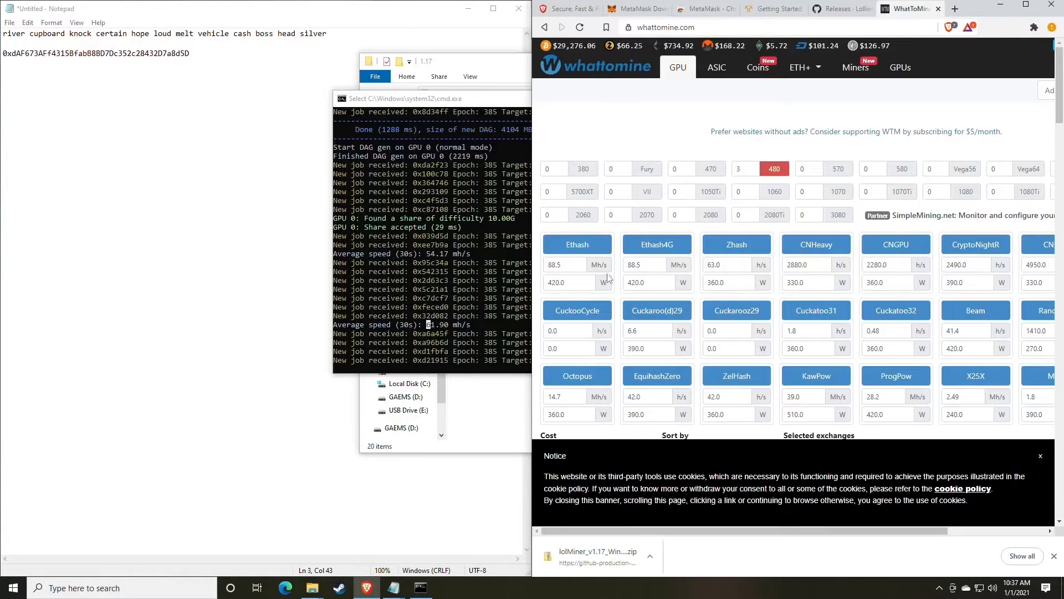
Set Ethash hashrate to 61 with power cleared, recalculate, and highlight Ethereum's $2.78 daily profit.
click(576, 265)
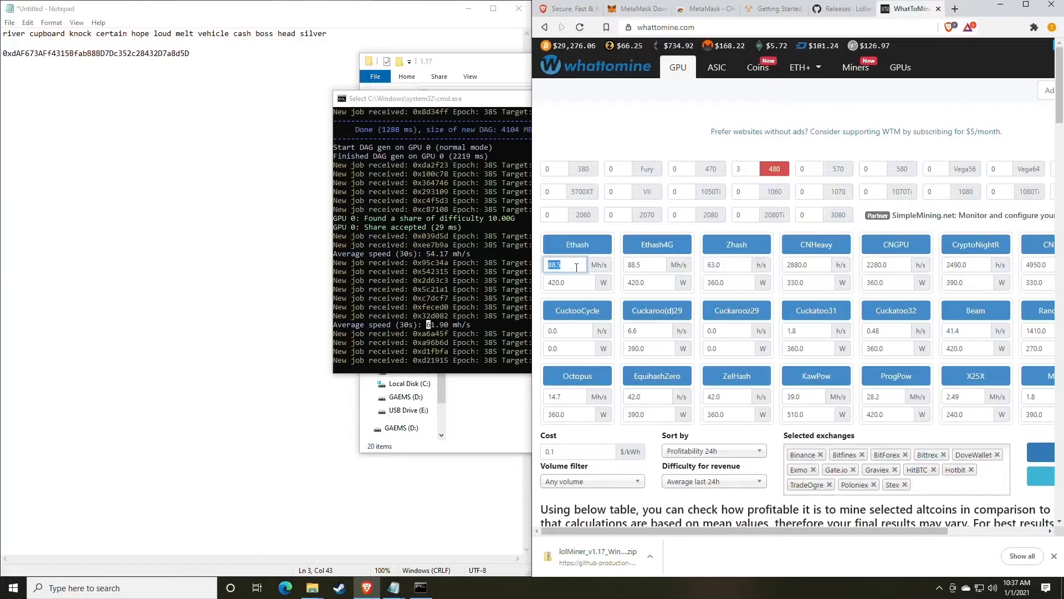
text(61)
click(571, 283)
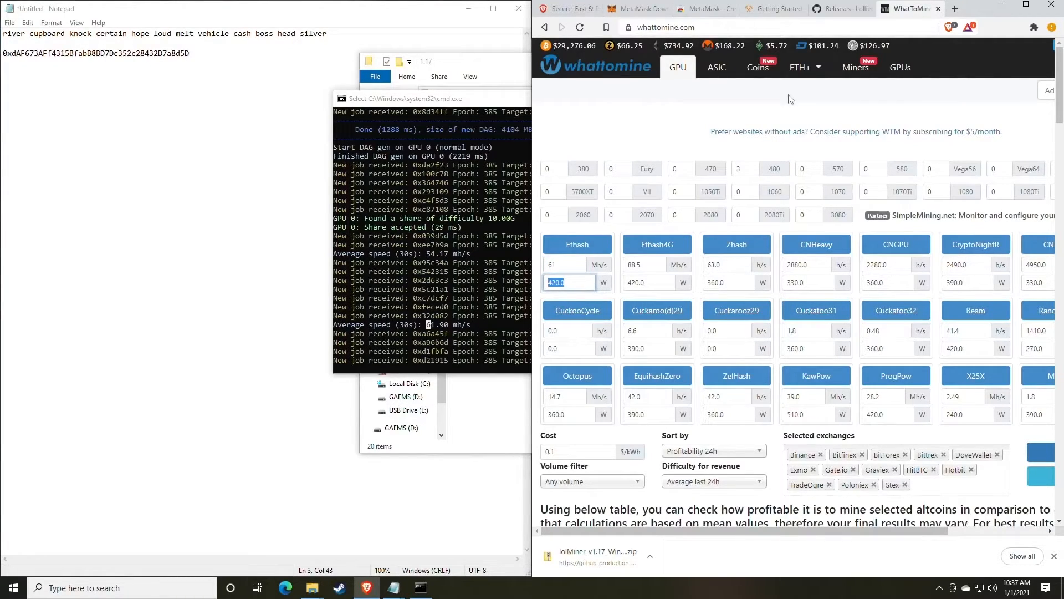
scroll(581, 289, down, 3)
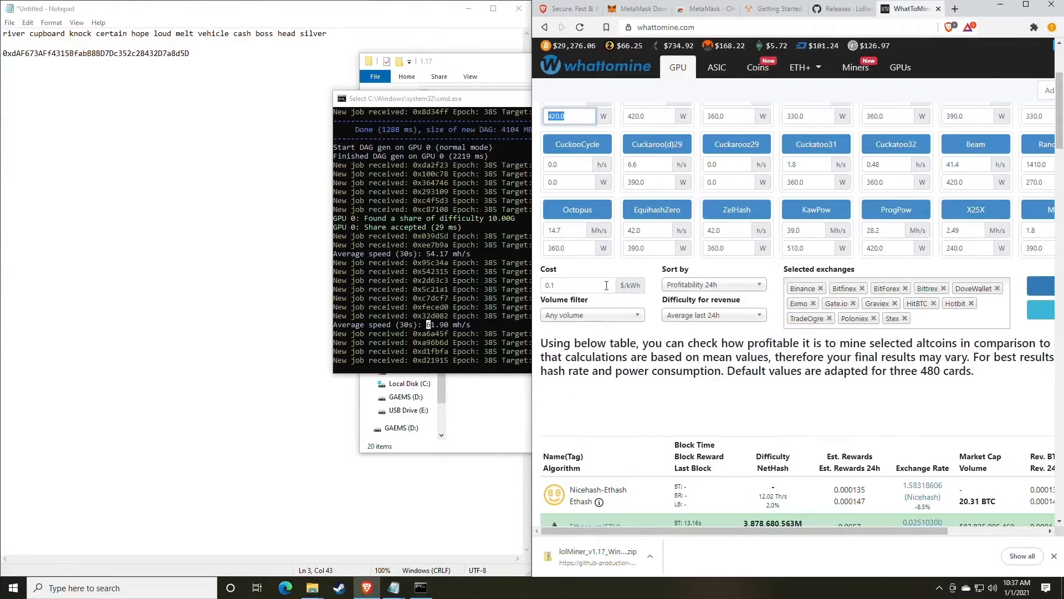
key(BackSpace)
scroll(664, 290, up, 1)
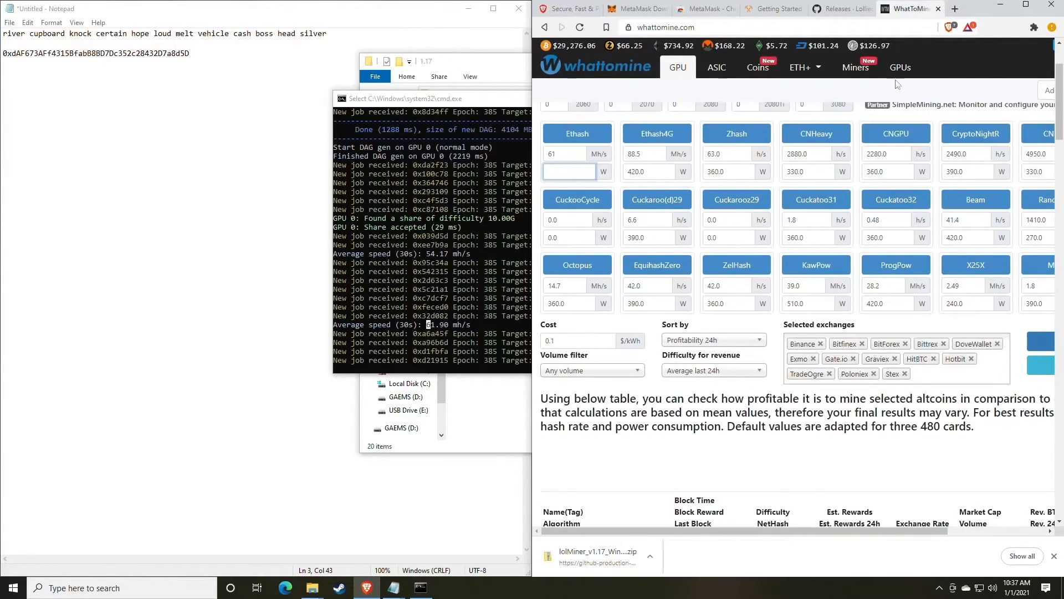
click(1026, 5)
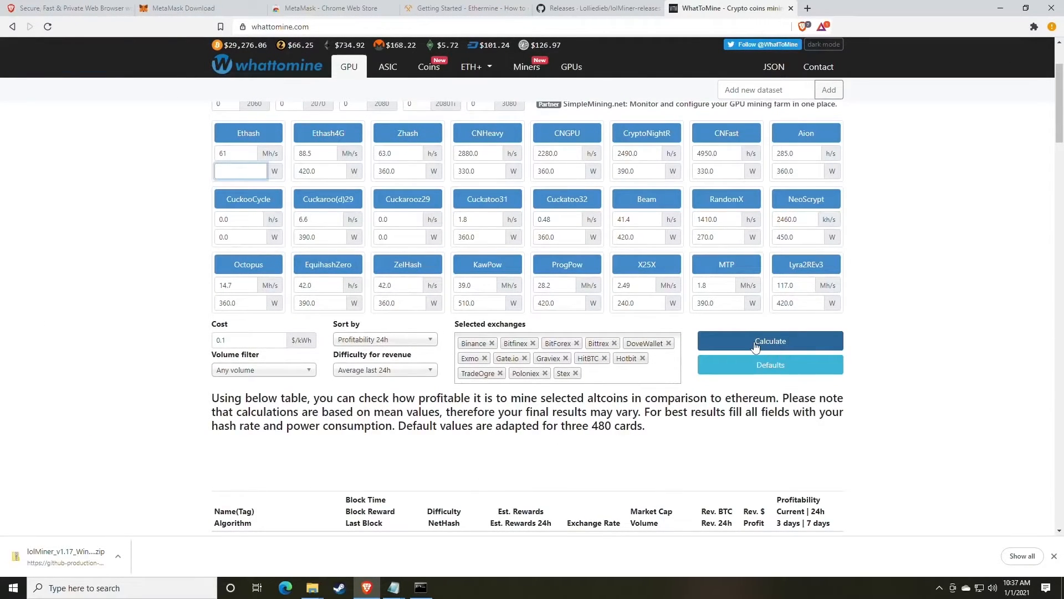
click(754, 345)
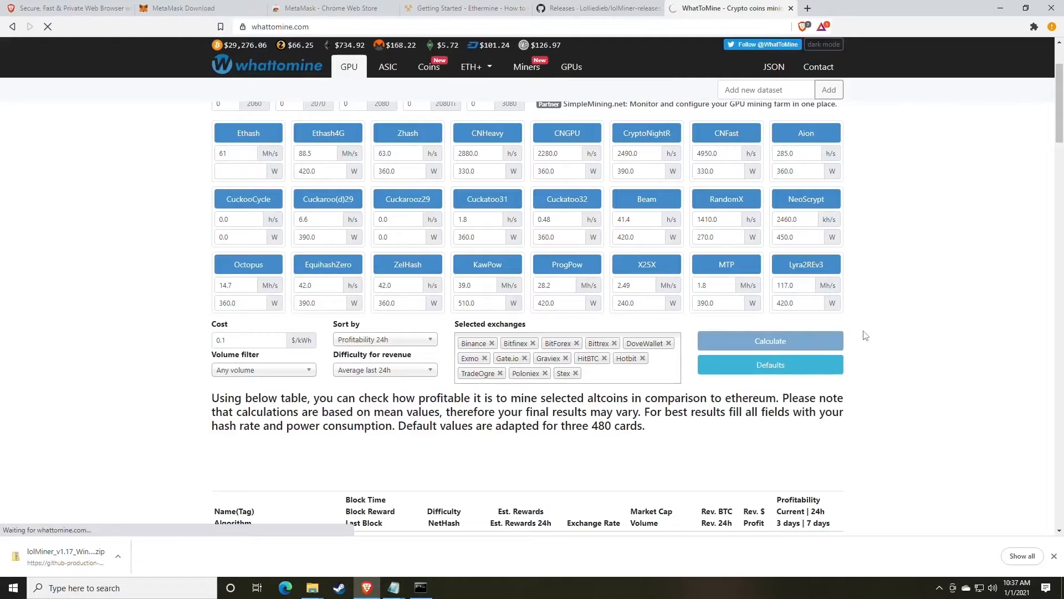
scroll(865, 336, down, 6)
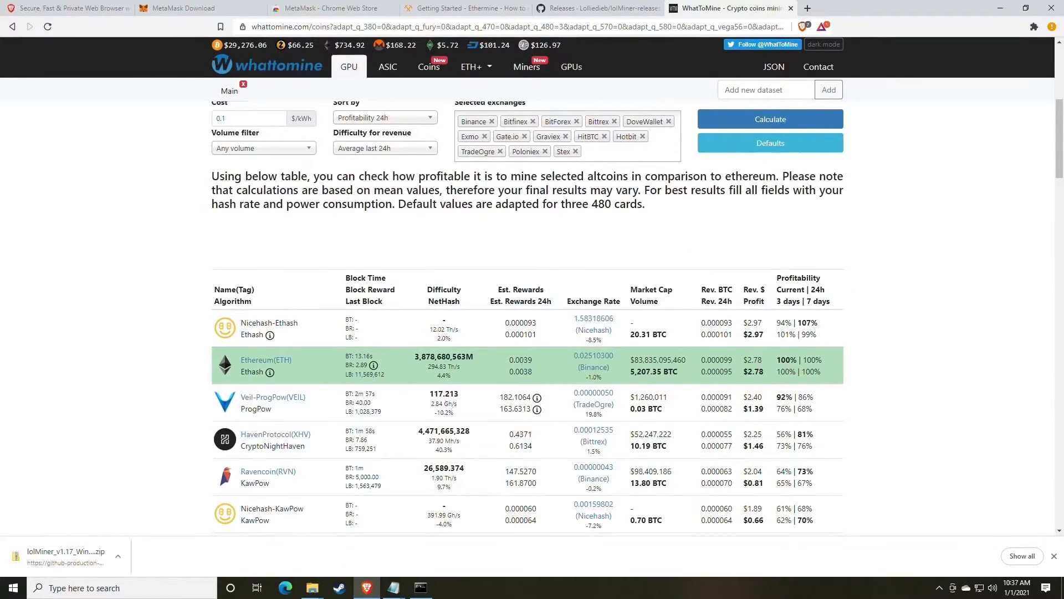
double_click(763, 372)
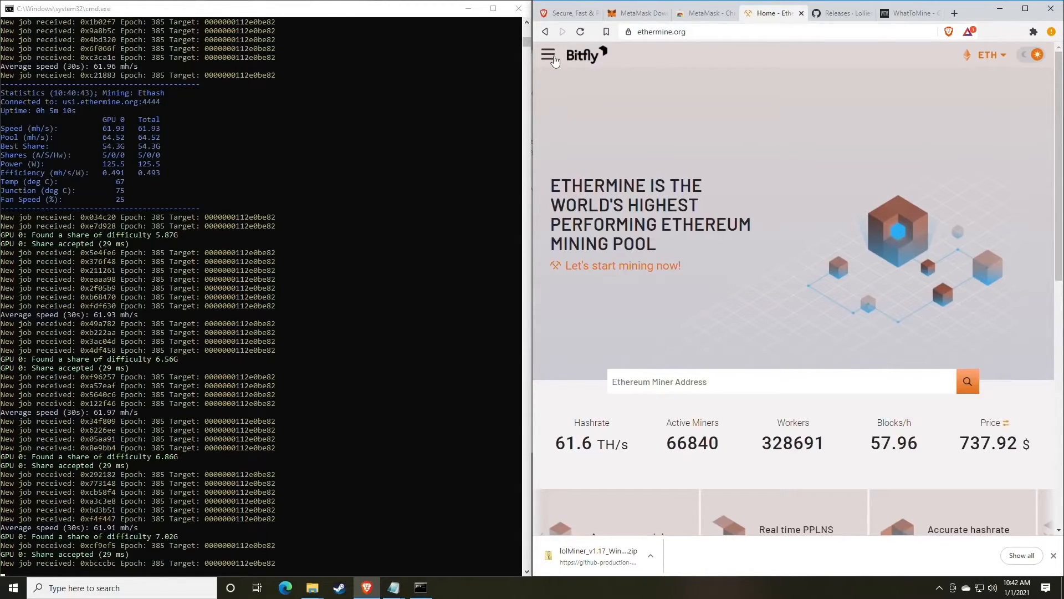
Copy the wallet address from the mine_eth.bat file in Notepad.
click(548, 55)
click(574, 101)
scroll(694, 168, down, 5)
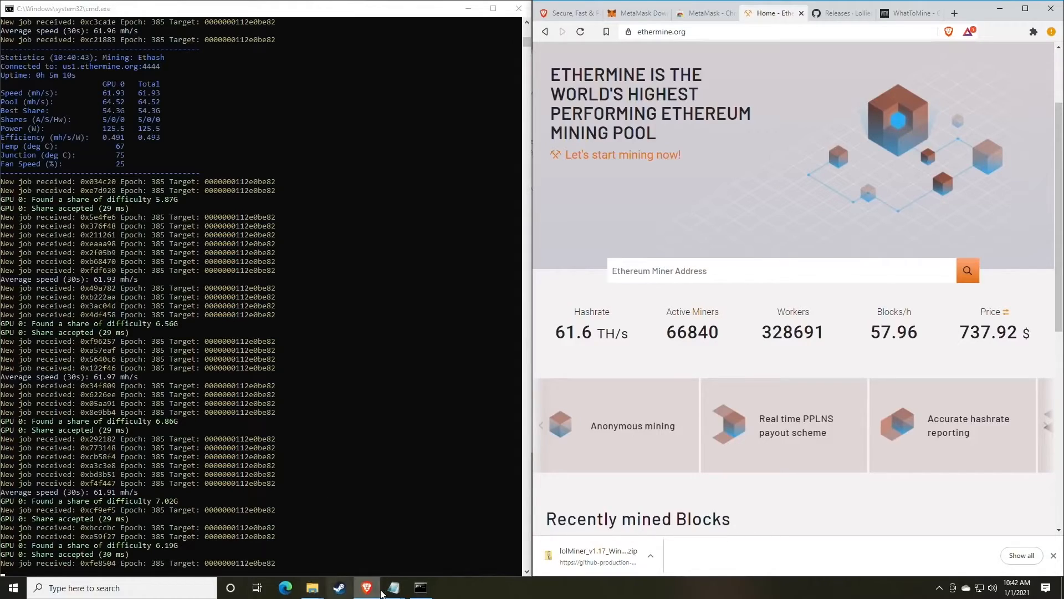
mouse_move(393, 588)
click(427, 534)
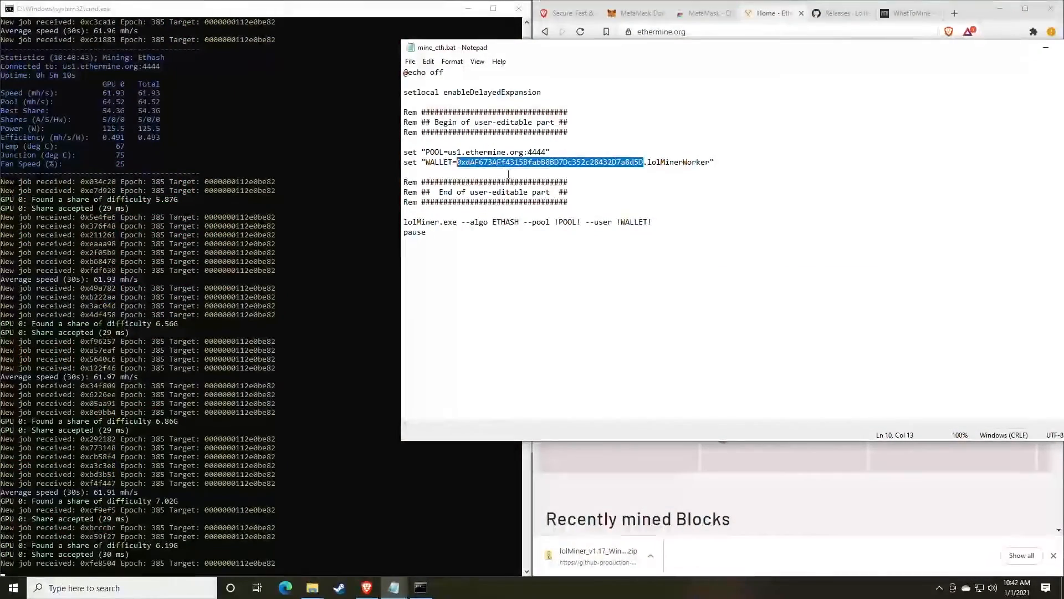
right_click(511, 165)
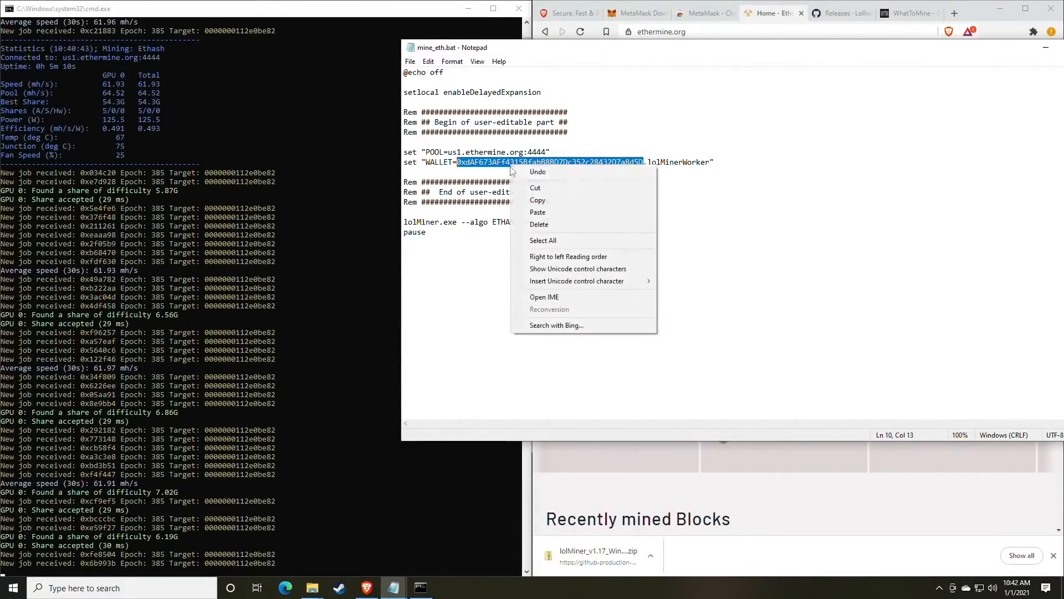
click(545, 201)
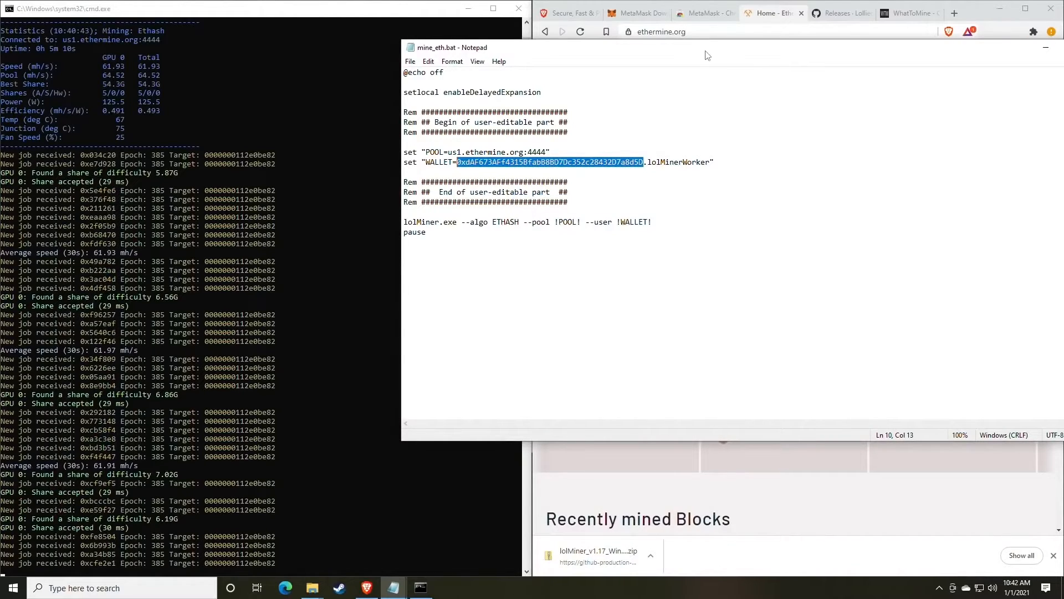
Paste the wallet address into Ethermine's Miner Address box and search for its dashboard.
drag(709, 49, 505, 128)
click(778, 79)
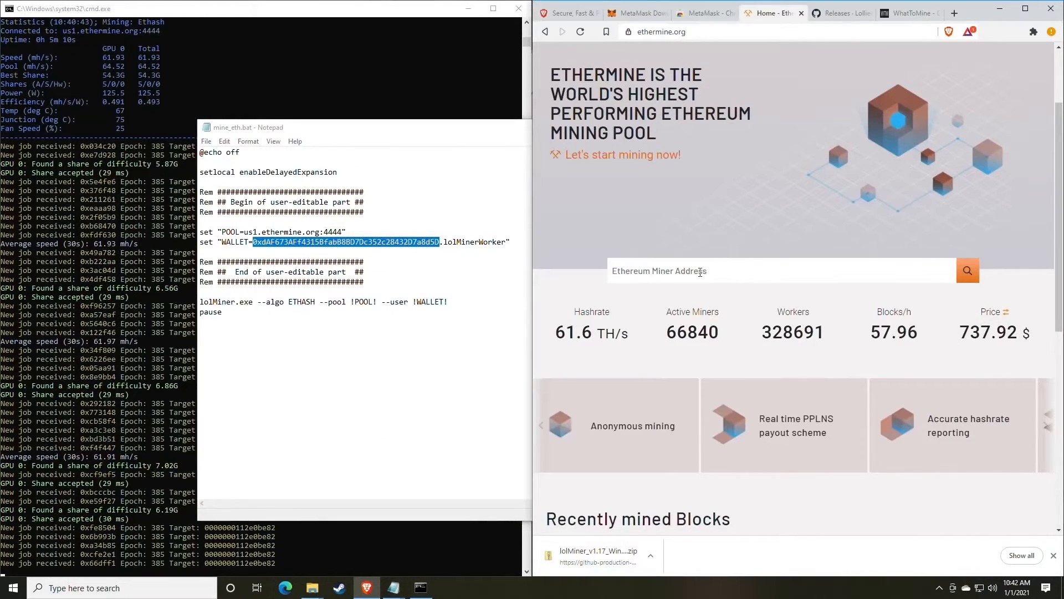
click(700, 272)
right_click(679, 274)
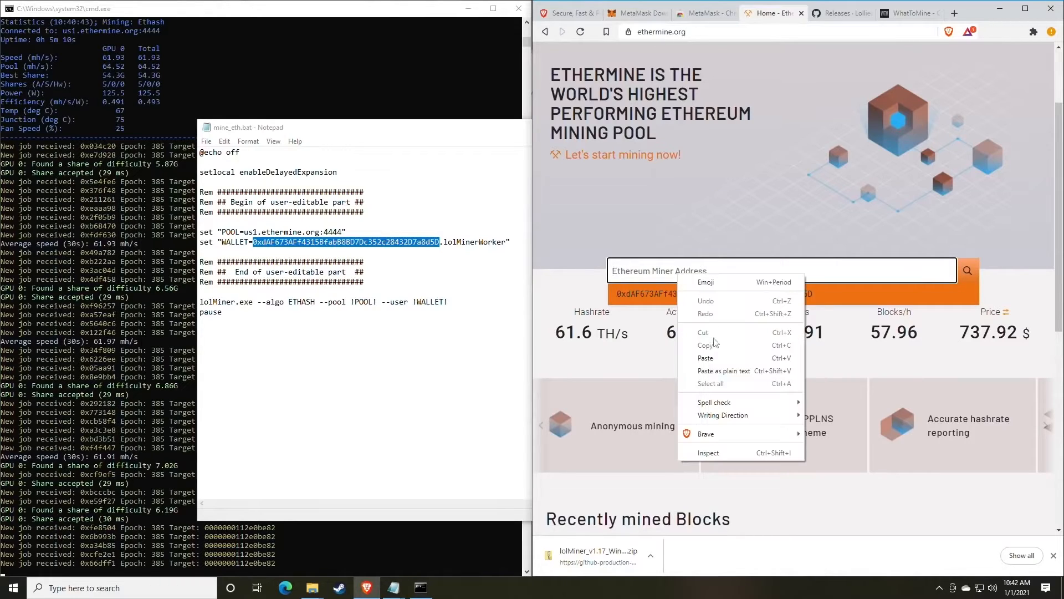
click(715, 356)
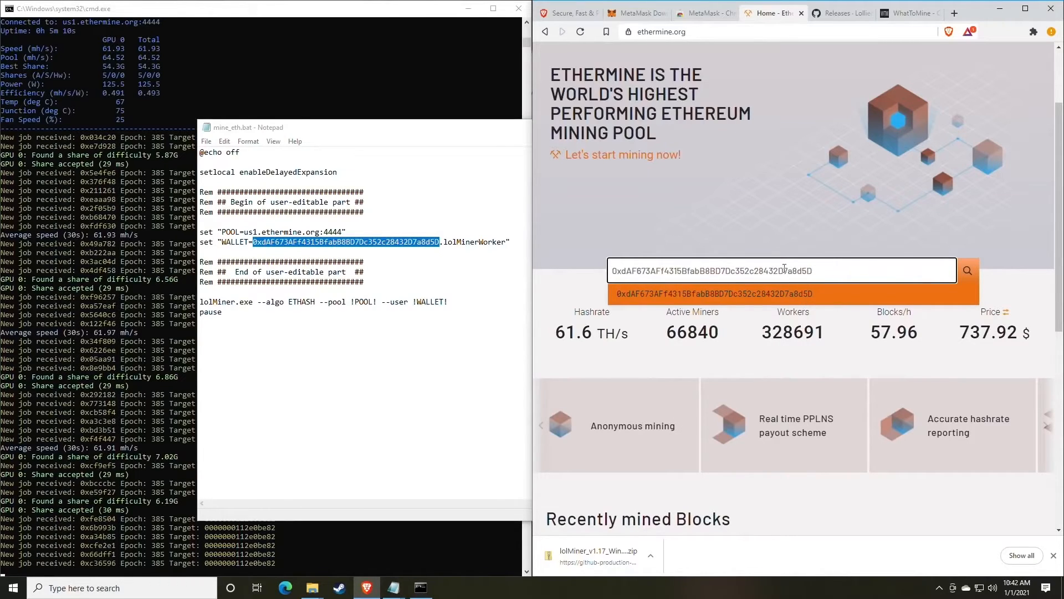
click(968, 270)
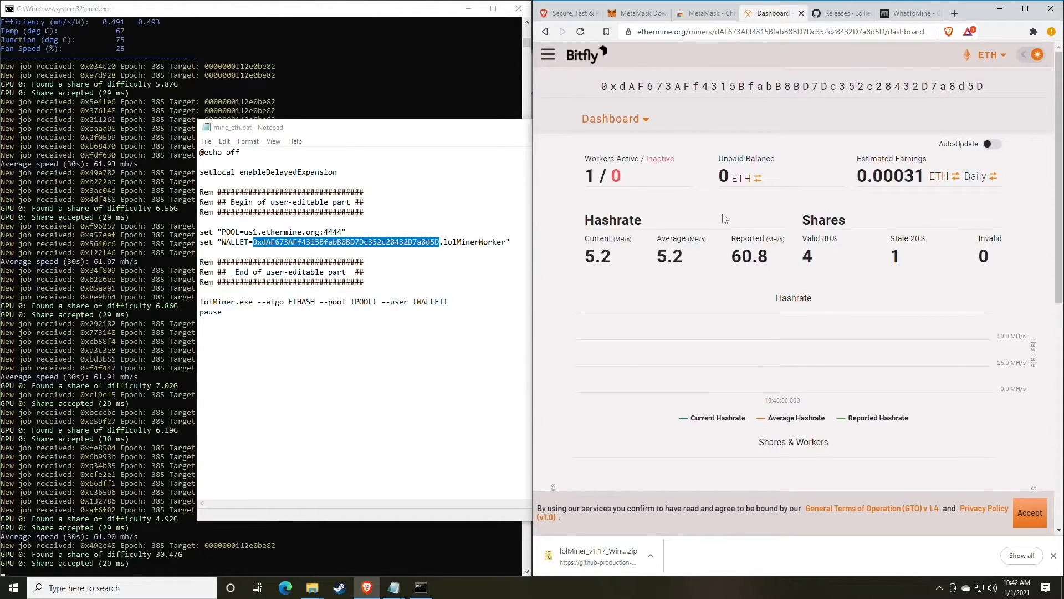
scroll(716, 218, down, 1)
scroll(712, 218, up, 1)
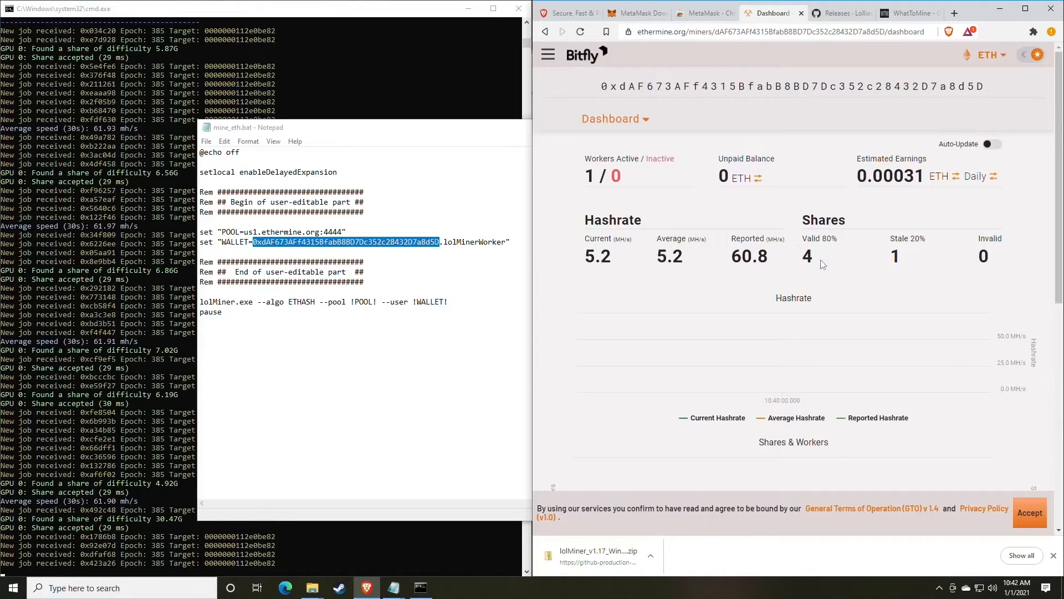
drag(775, 263, 728, 261)
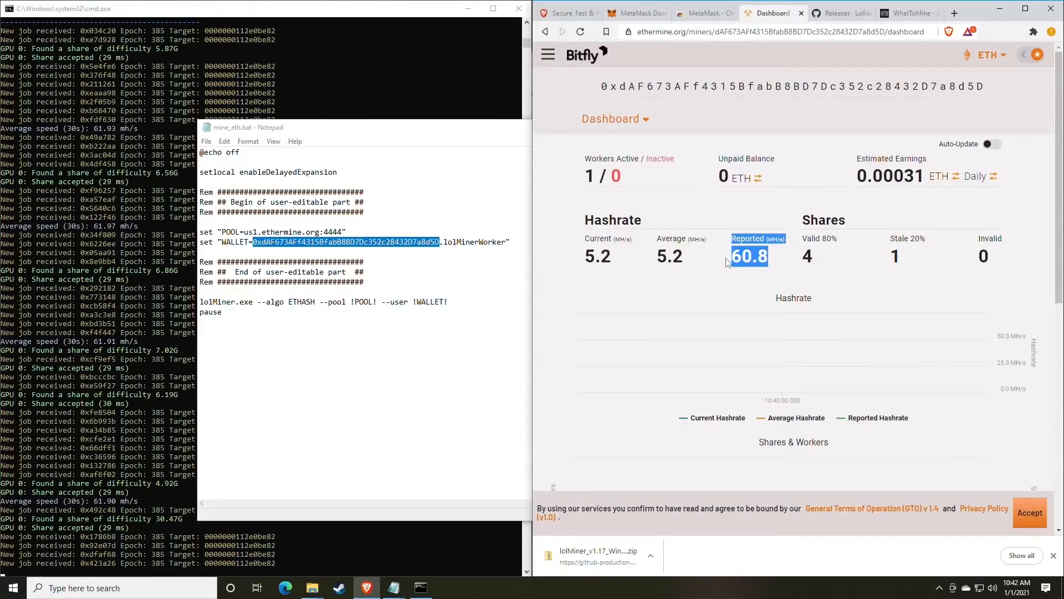
click(753, 259)
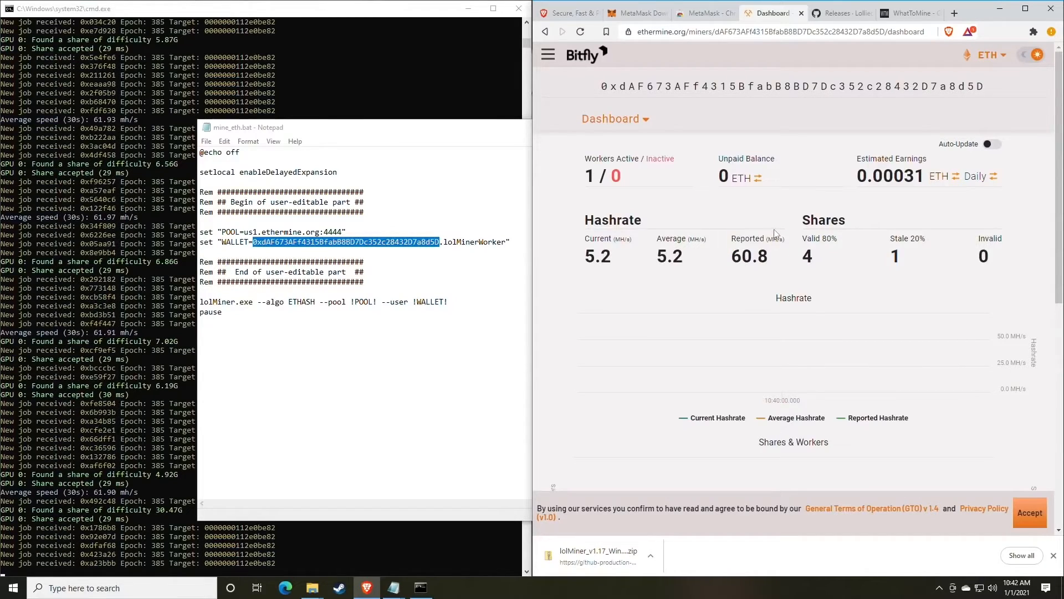
scroll(765, 229, down, 1)
drag(610, 201, 596, 201)
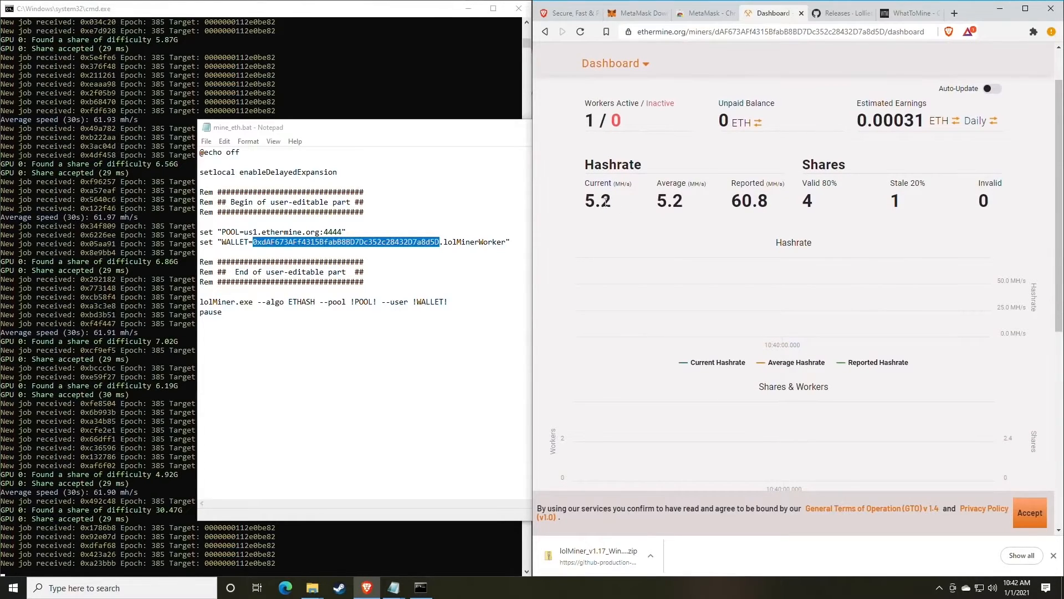
click(640, 208)
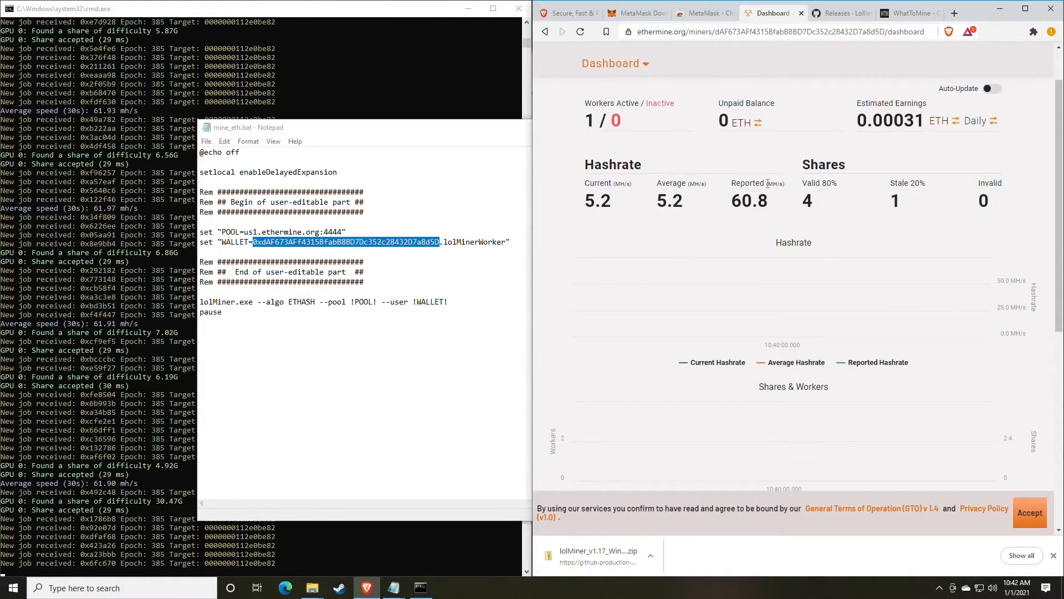
drag(586, 108, 621, 122)
click(631, 111)
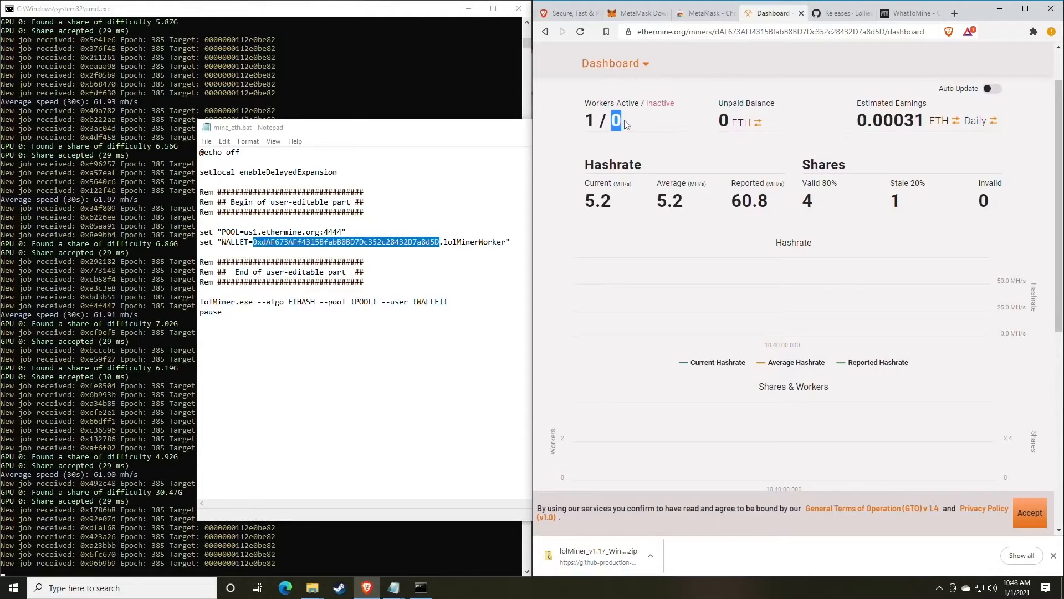
click(628, 121)
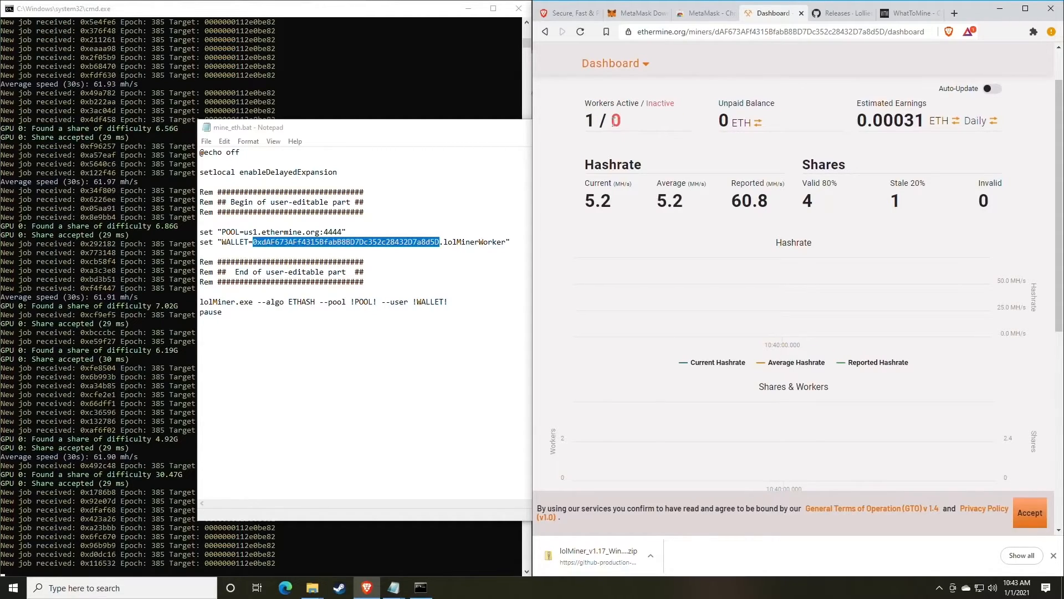
drag(613, 121, 631, 126)
click(647, 129)
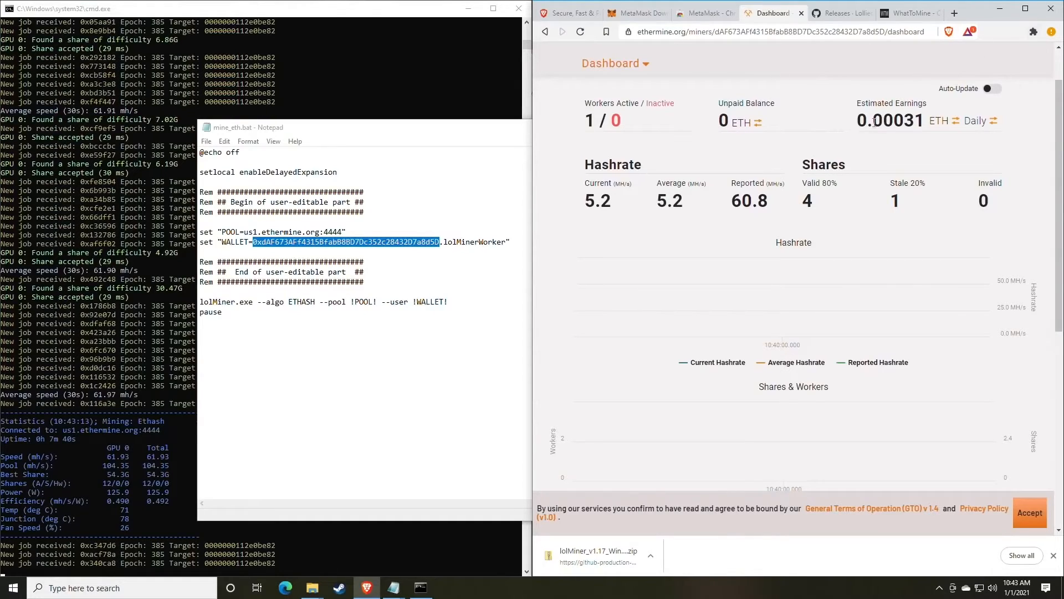
scroll(858, 159, up, 1)
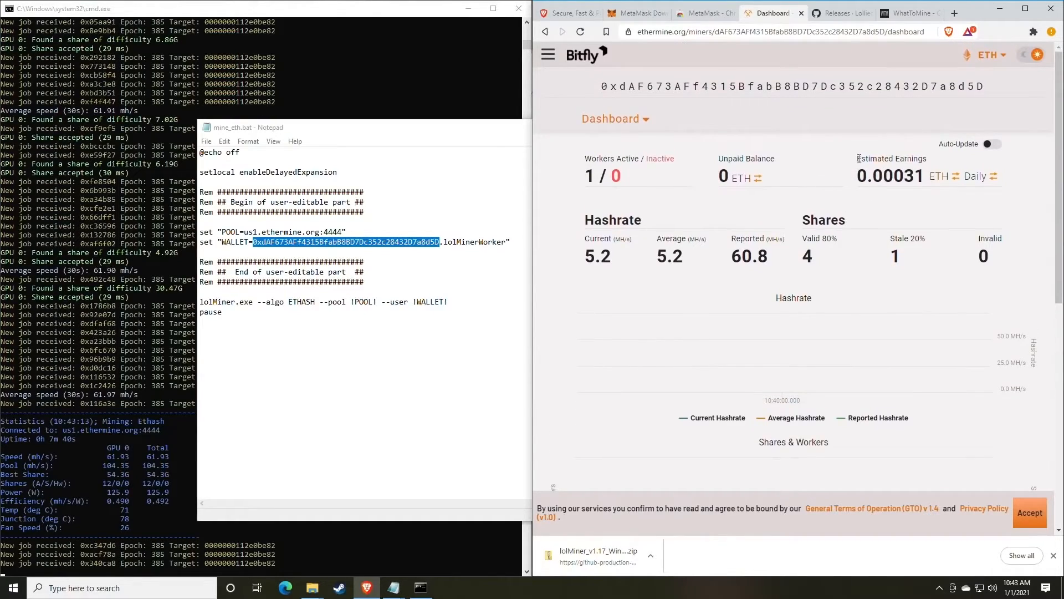
drag(859, 158, 926, 160)
click(916, 176)
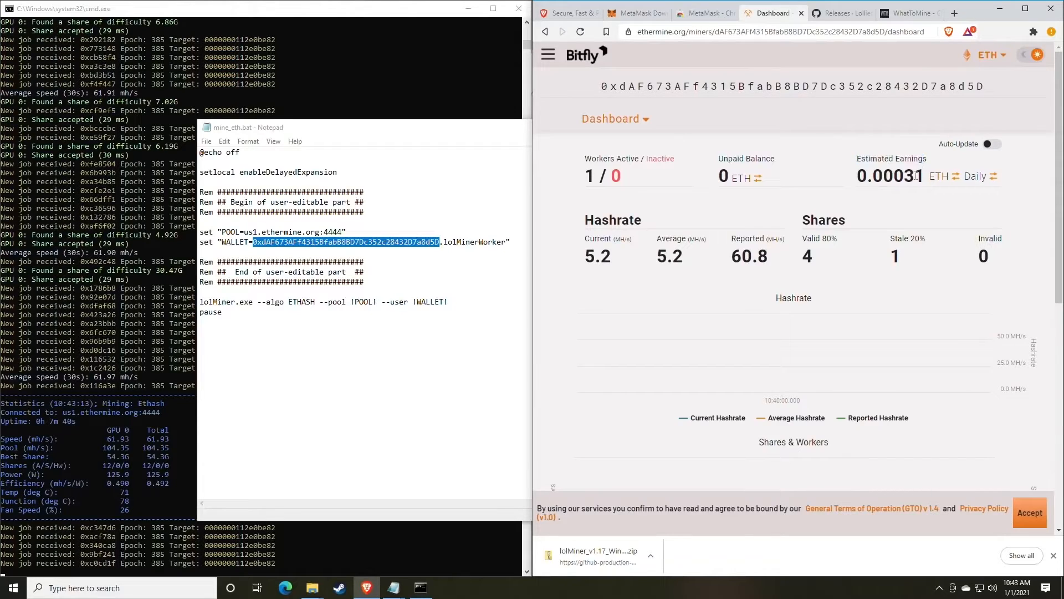
click(972, 182)
click(971, 184)
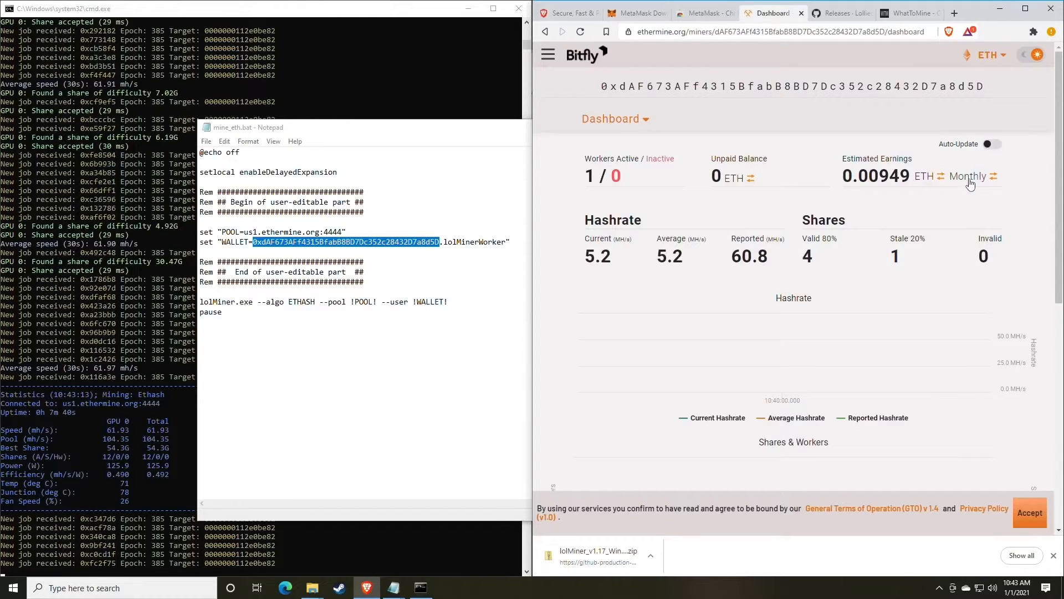
click(930, 180)
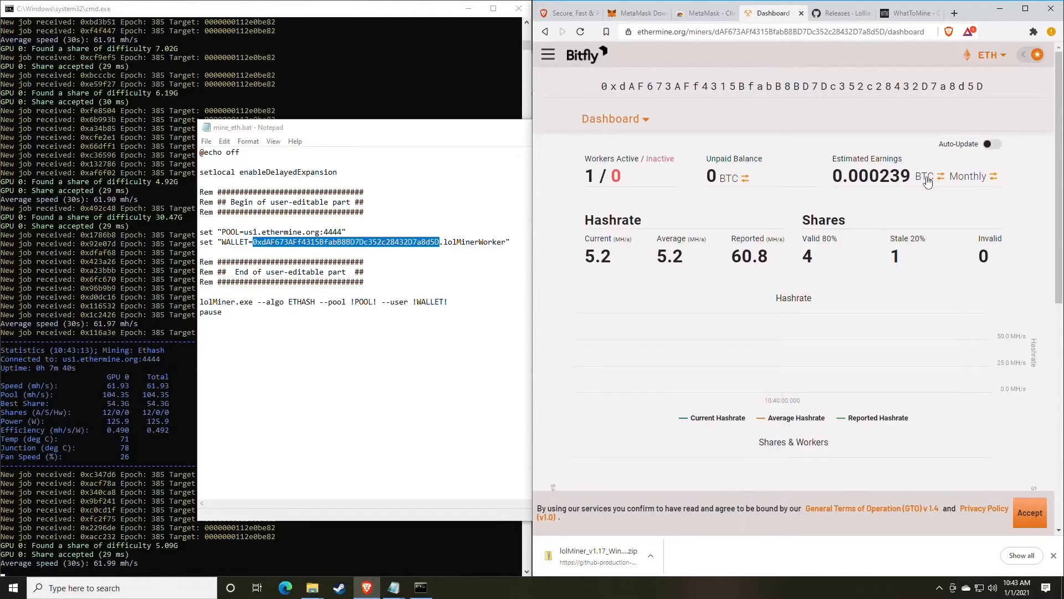
click(927, 181)
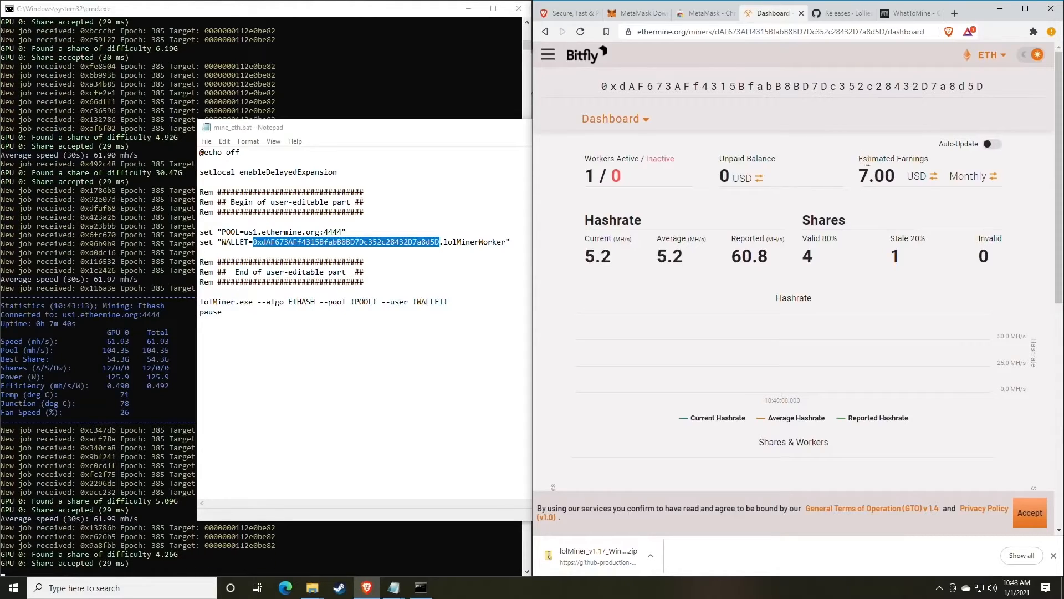
triple_click(867, 161)
click(920, 171)
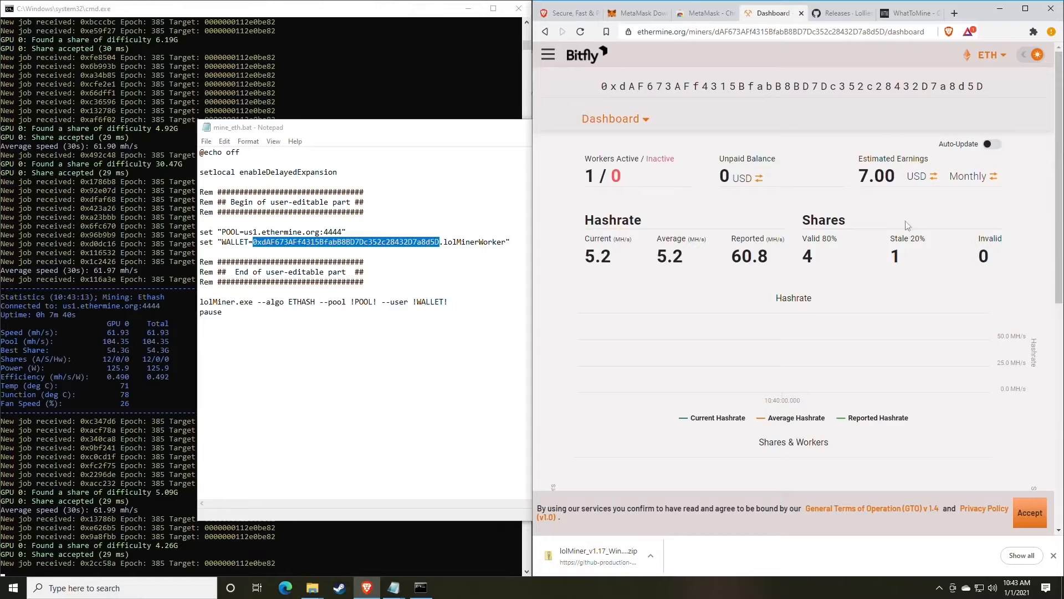
drag(789, 263, 732, 250)
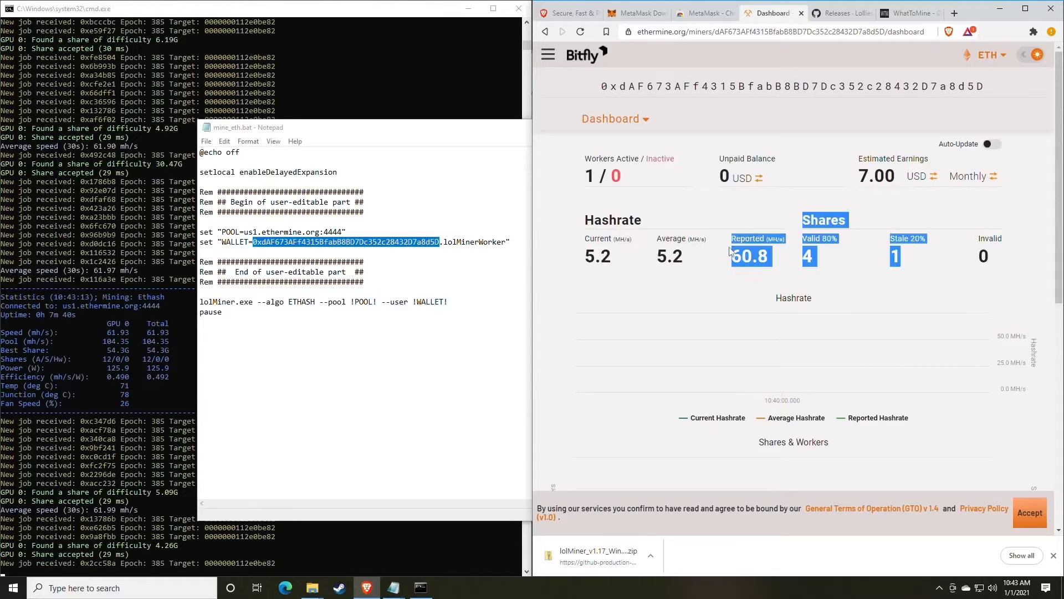
click(732, 250)
scroll(728, 227, down, 1)
scroll(726, 224, down, 1)
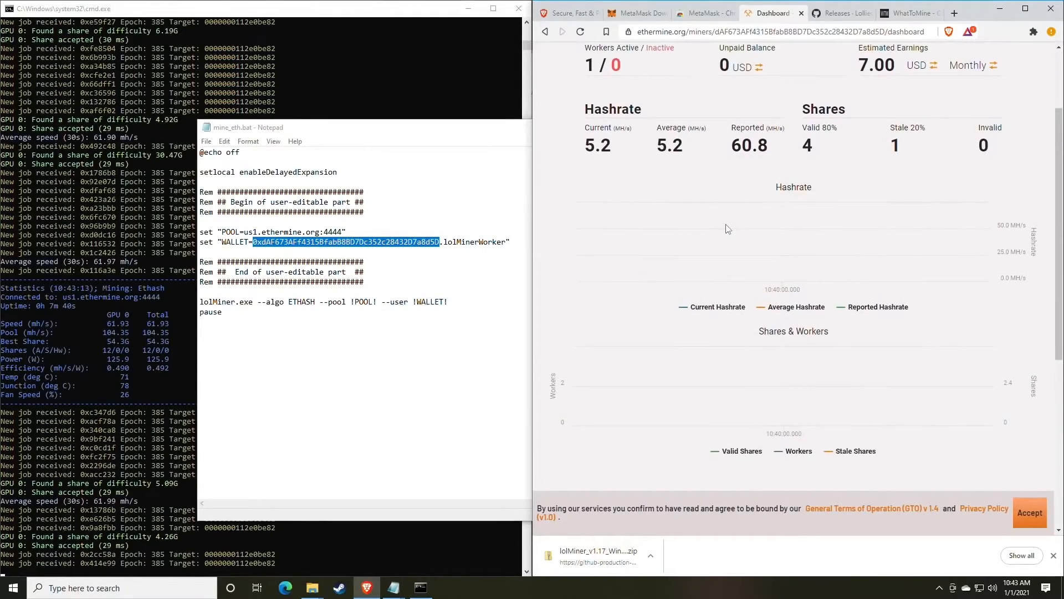
scroll(726, 224, up, 2)
scroll(726, 227, down, 1)
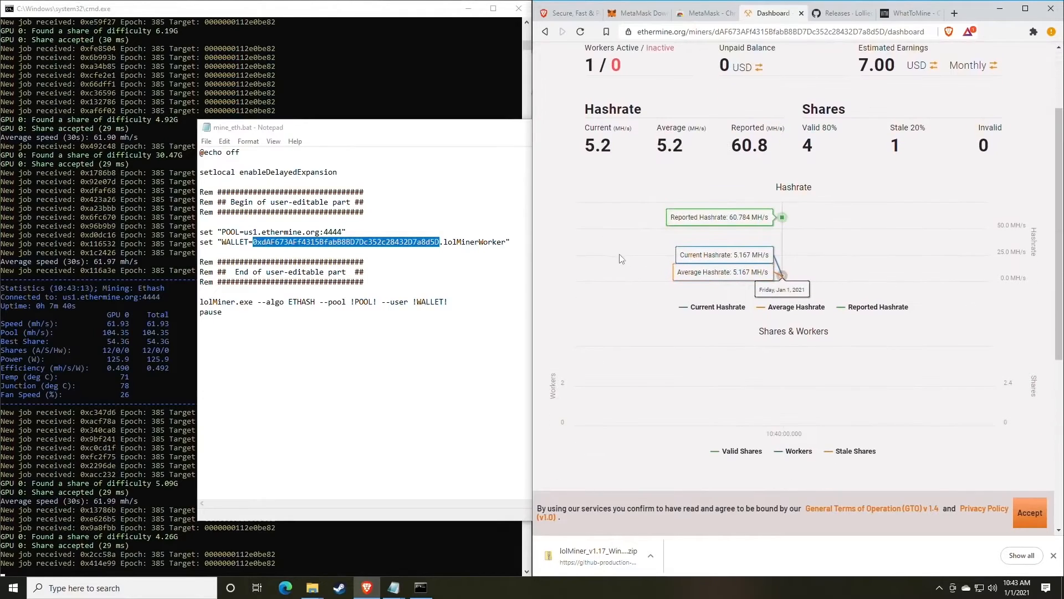
scroll(838, 247, down, 1)
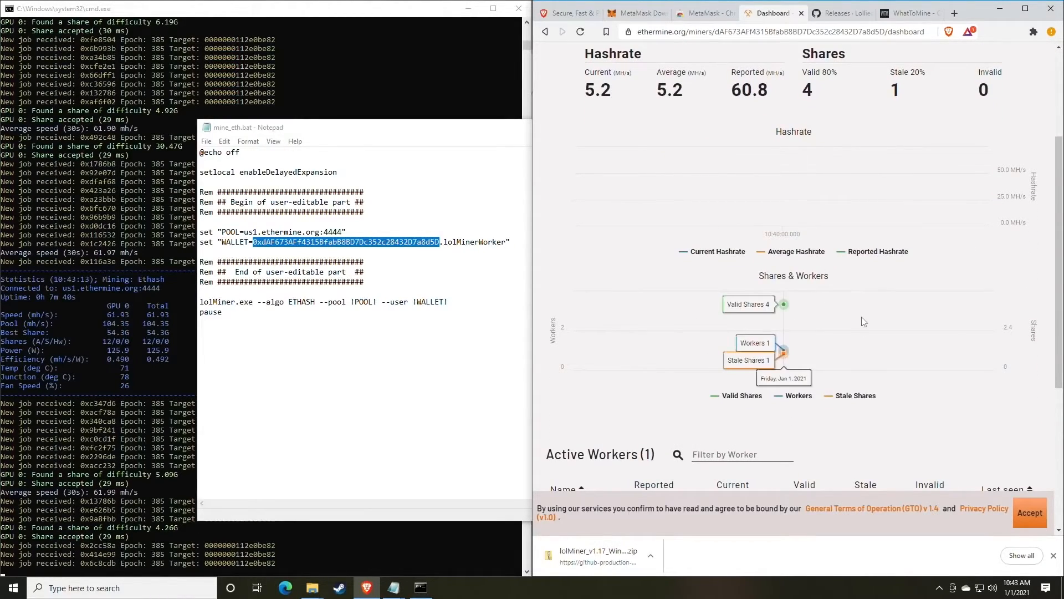
scroll(859, 327, down, 1)
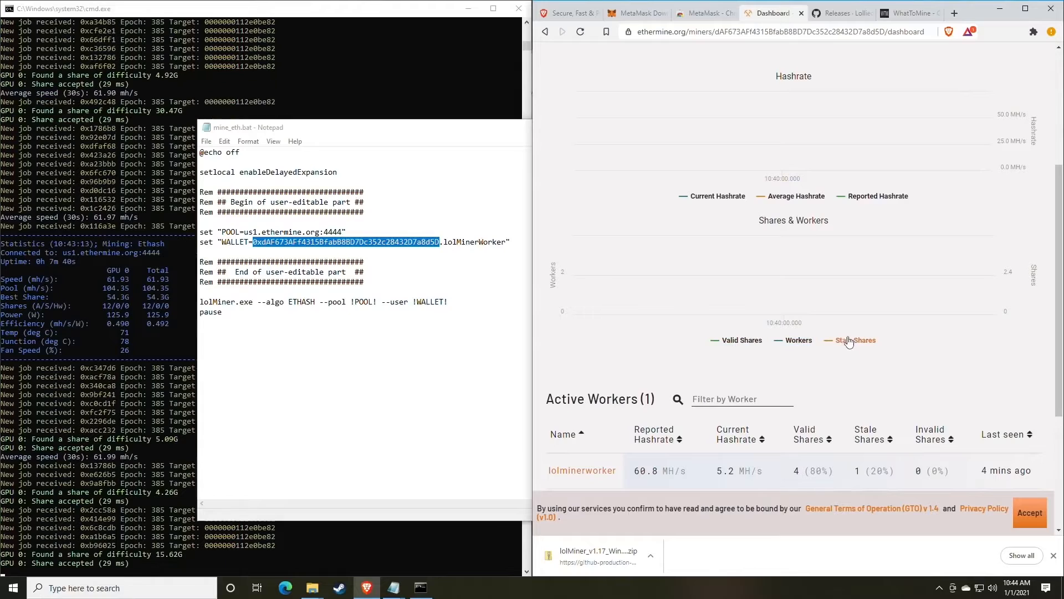
scroll(854, 344, up, 1)
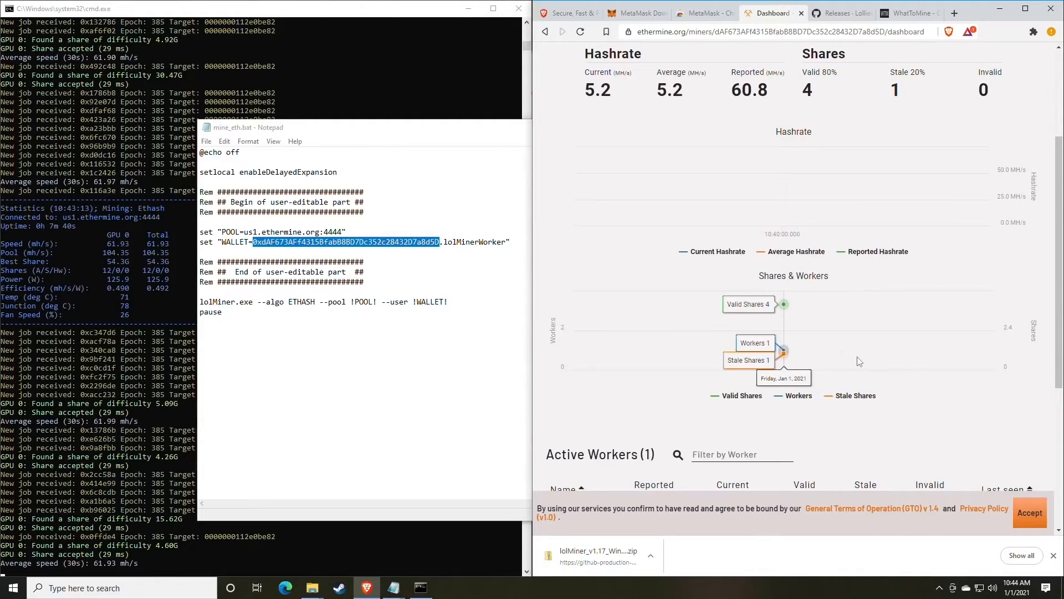
scroll(858, 388, up, 1)
scroll(859, 361, down, 2)
scroll(857, 357, up, 4)
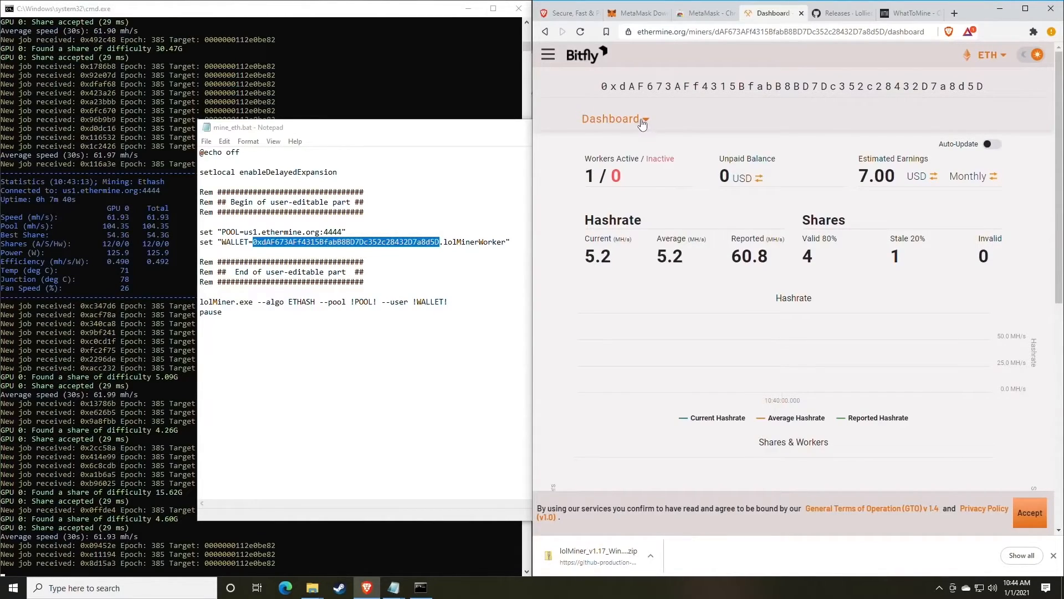
In Ethermine account Settings, replace the payment threshold of 1 with 0.05.
click(643, 123)
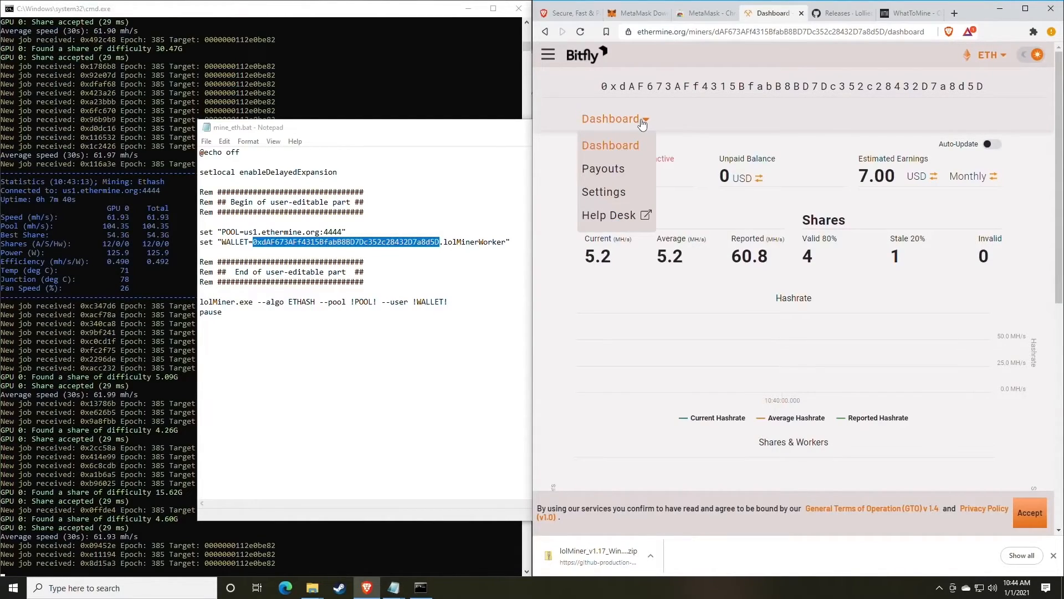
click(614, 194)
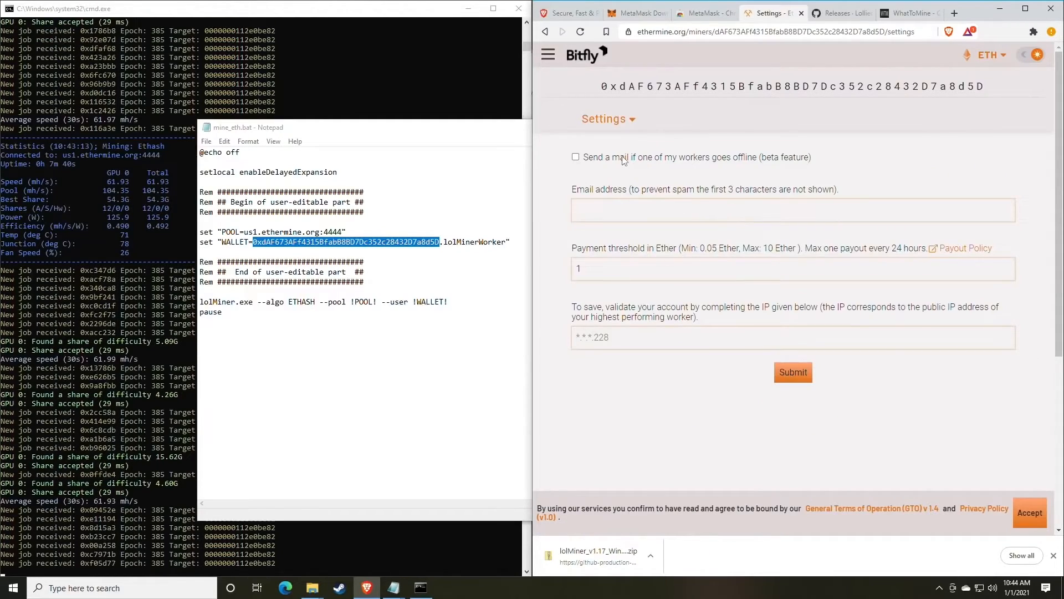
click(615, 210)
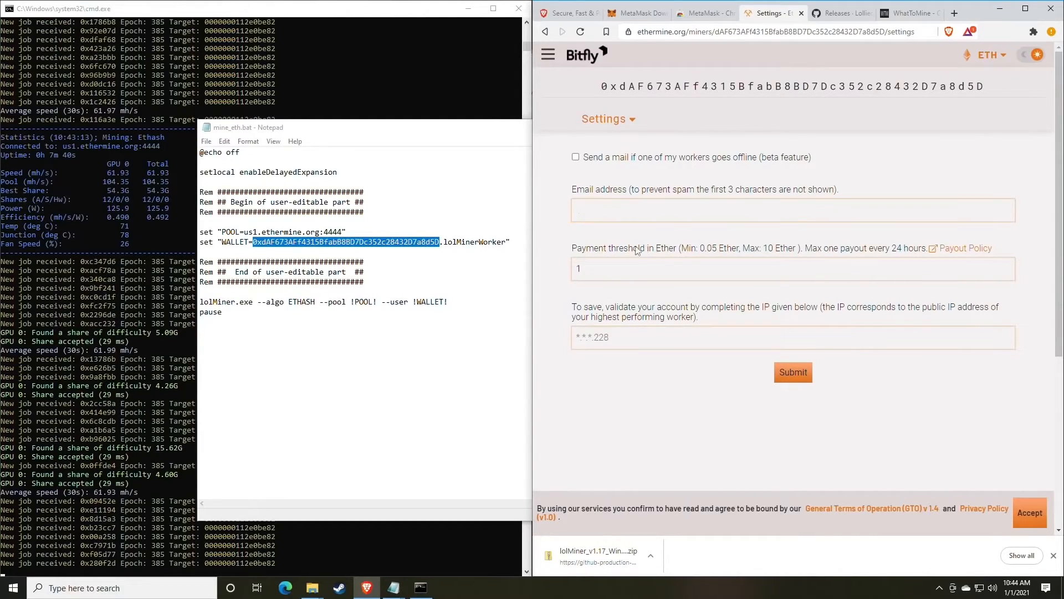
drag(576, 248, 641, 248)
click(666, 249)
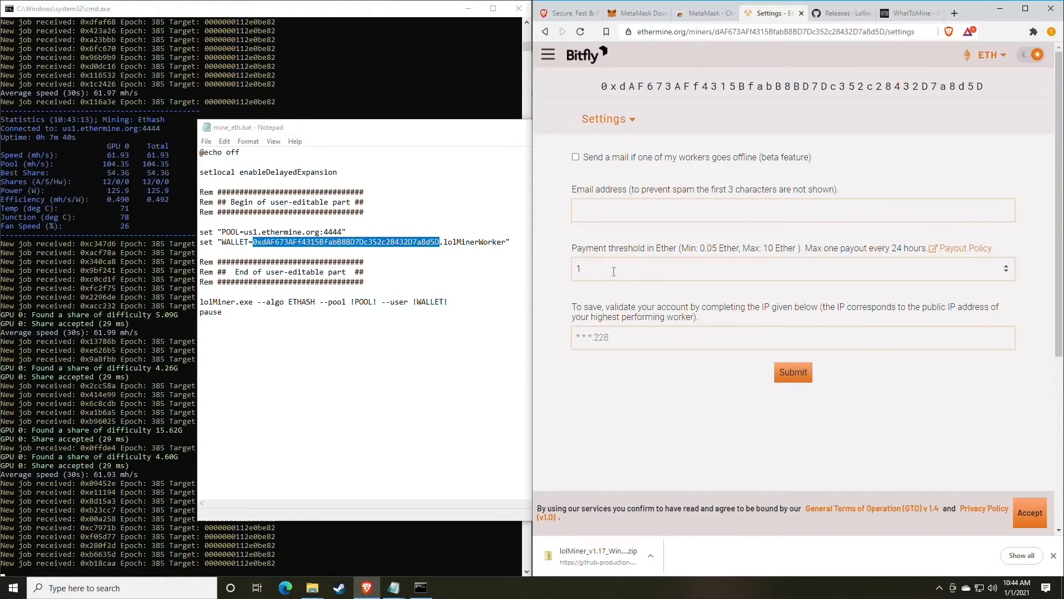
drag(613, 271, 560, 271)
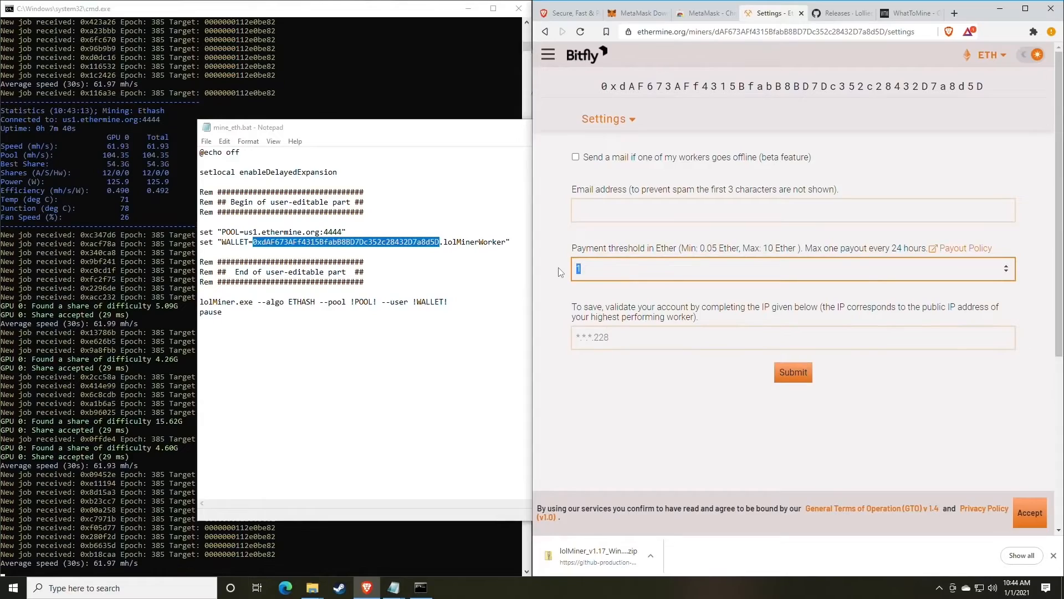
text(0)
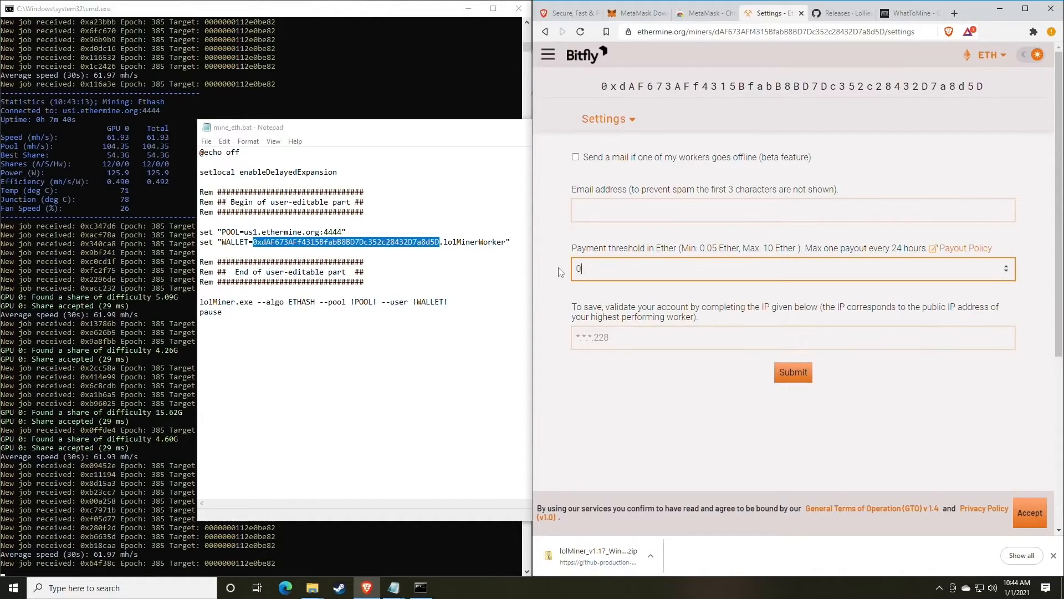
text(.)
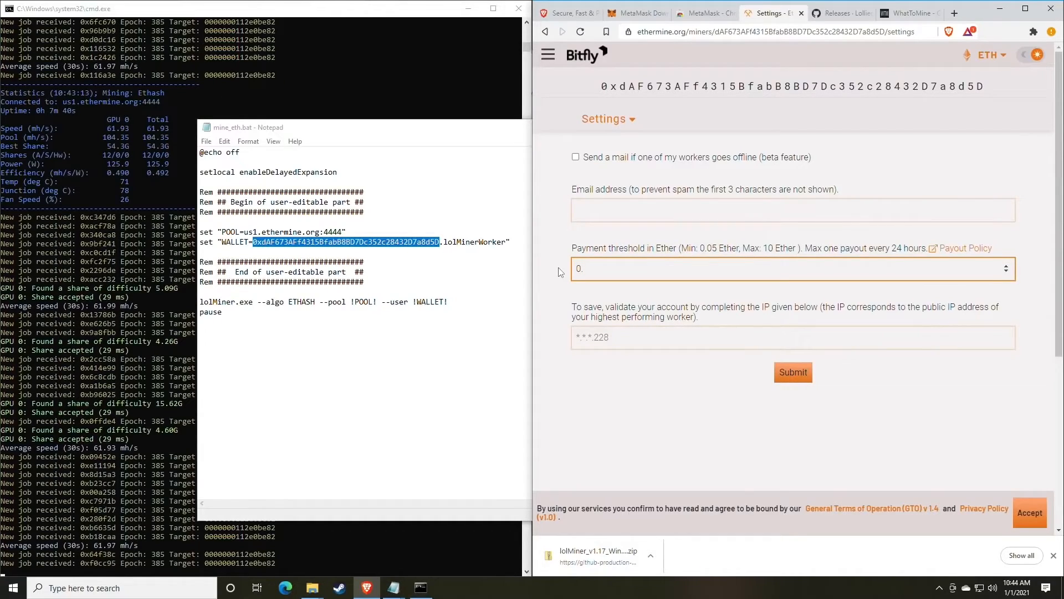
text(05)
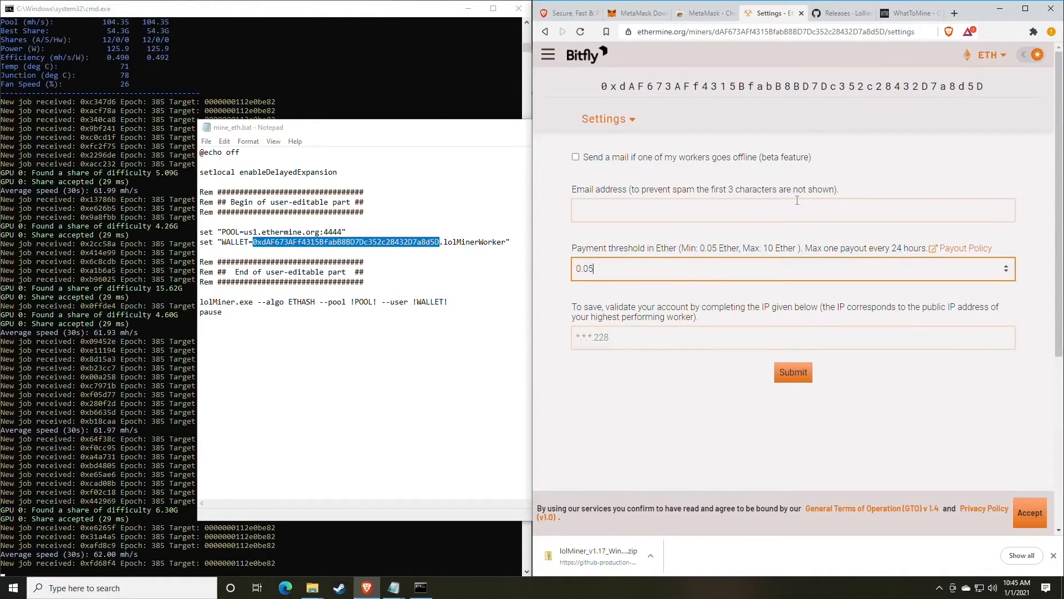
Leave the threshold field and return to the miner dashboard.
click(647, 343)
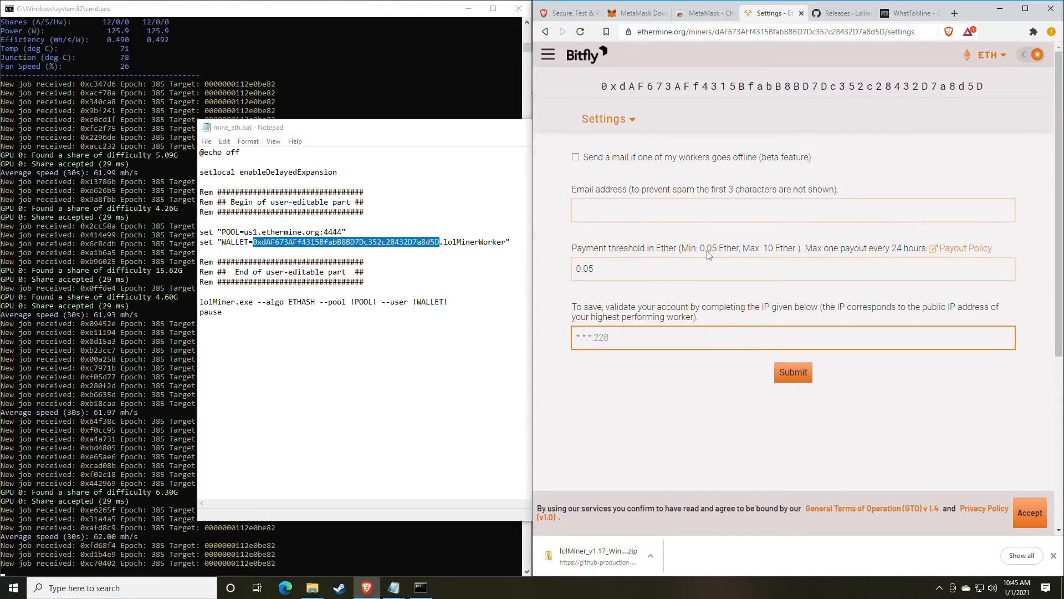
click(610, 118)
click(612, 152)
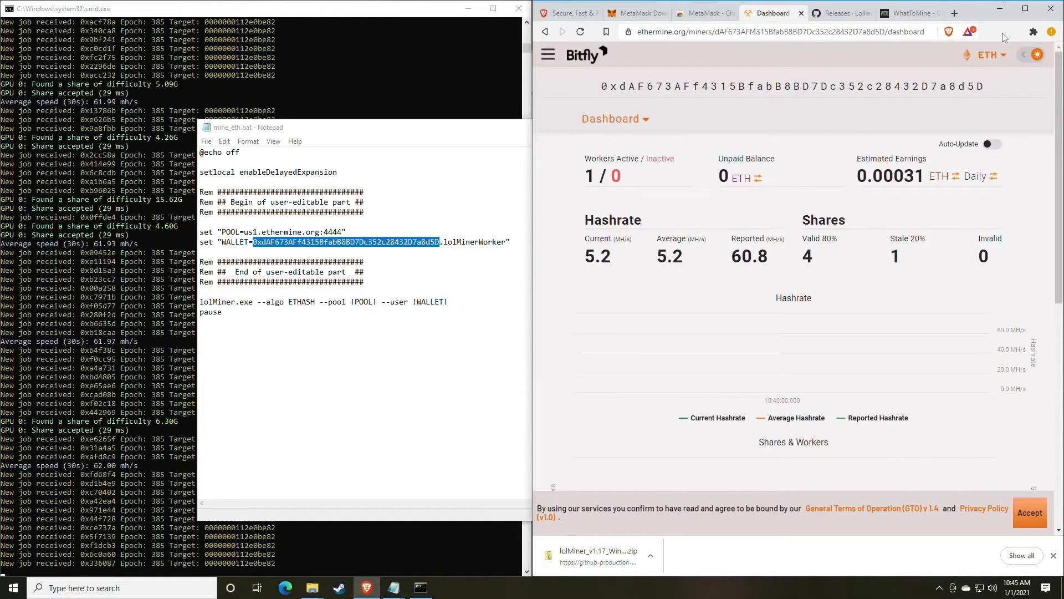
Pin the MetaMask extension to the browser toolbar.
click(1033, 32)
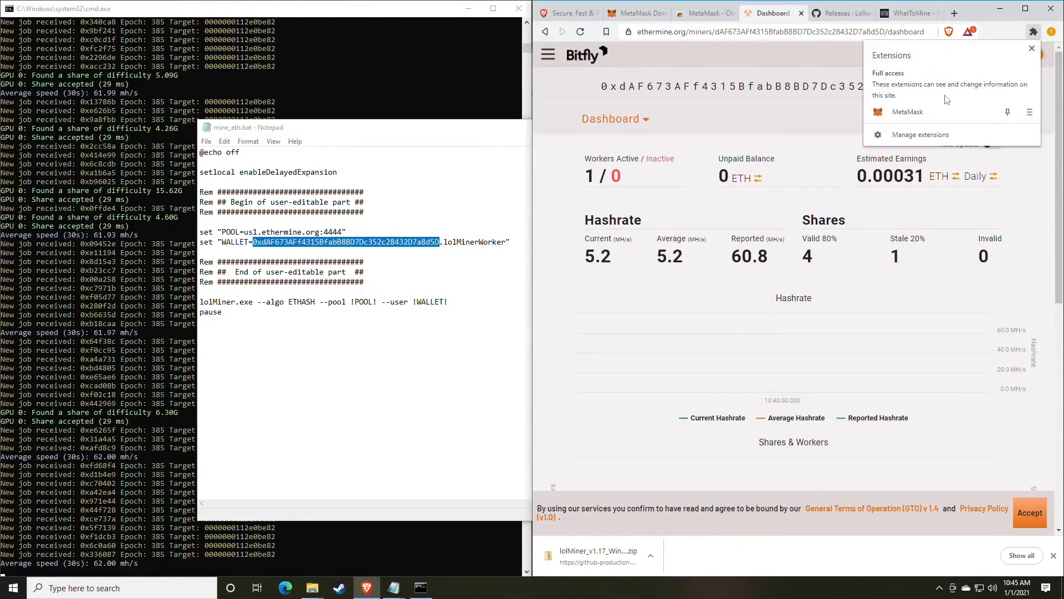
click(1008, 113)
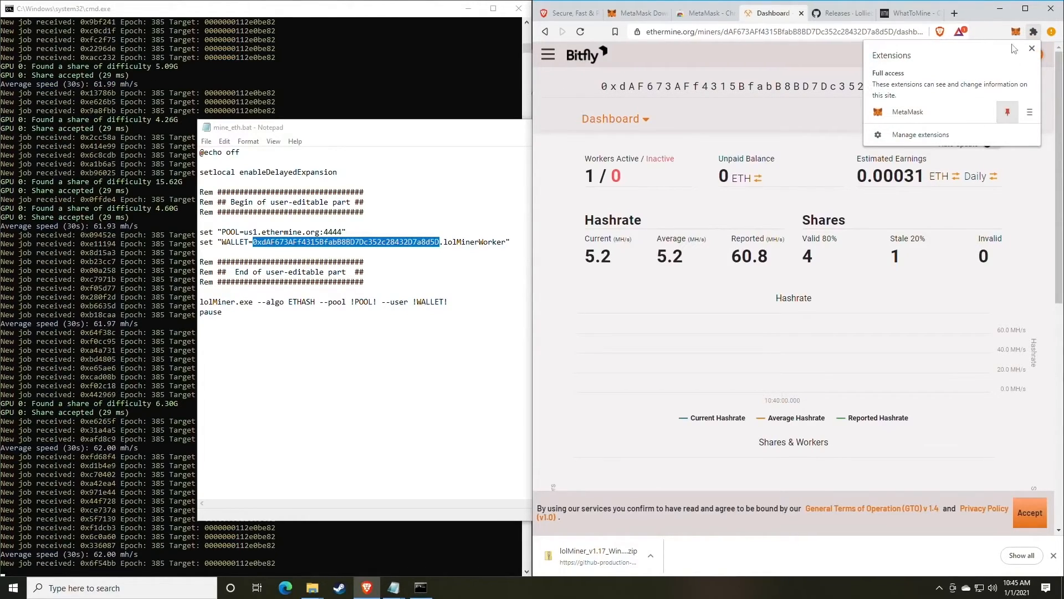
click(994, 33)
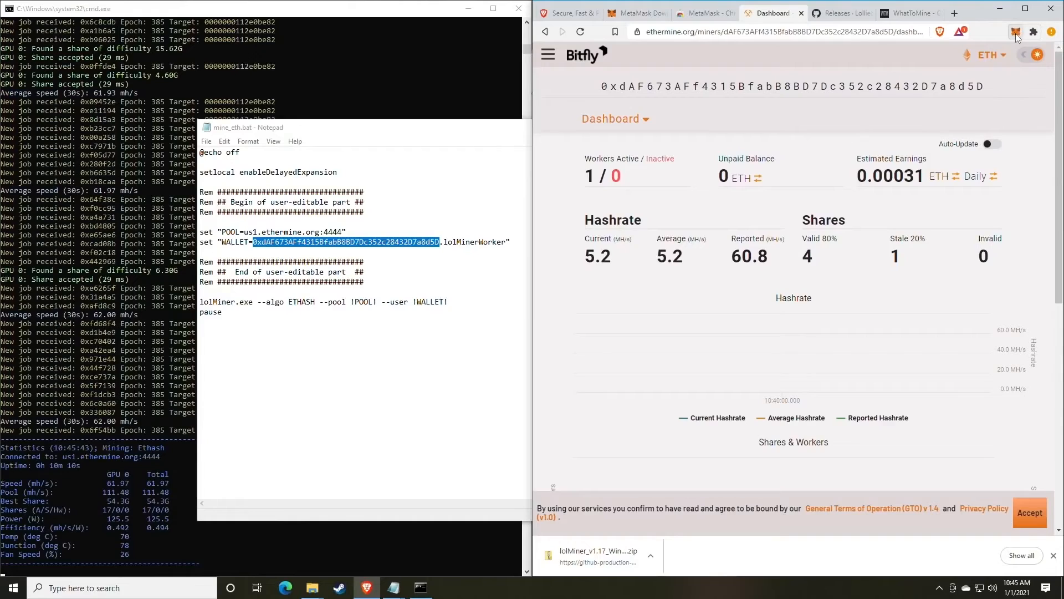
Open MetaMask's Swap page showing 0 ETH, browse both token lists, then close the wallet.
click(1014, 34)
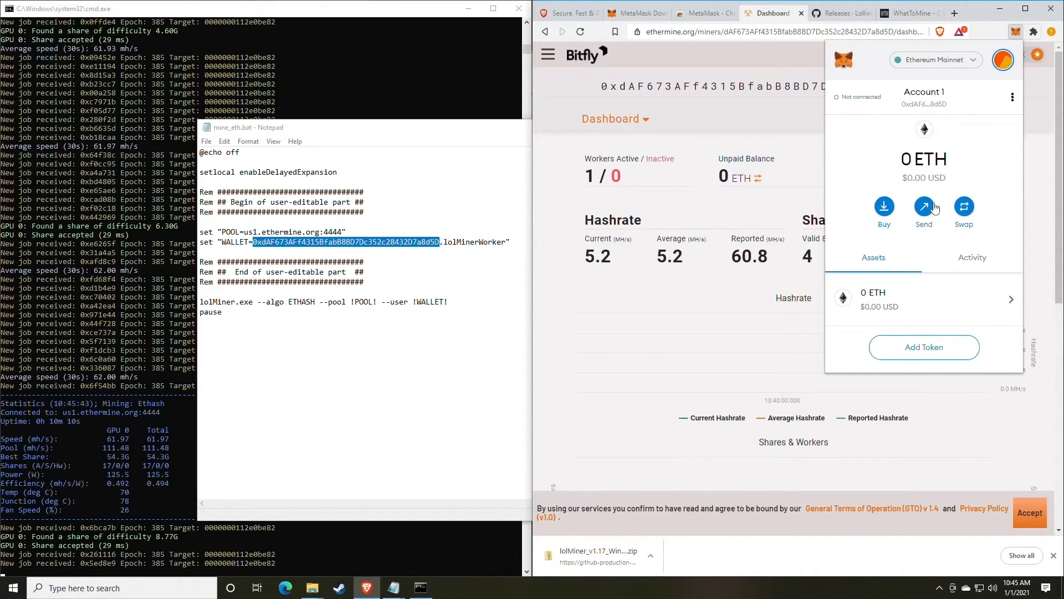
click(964, 207)
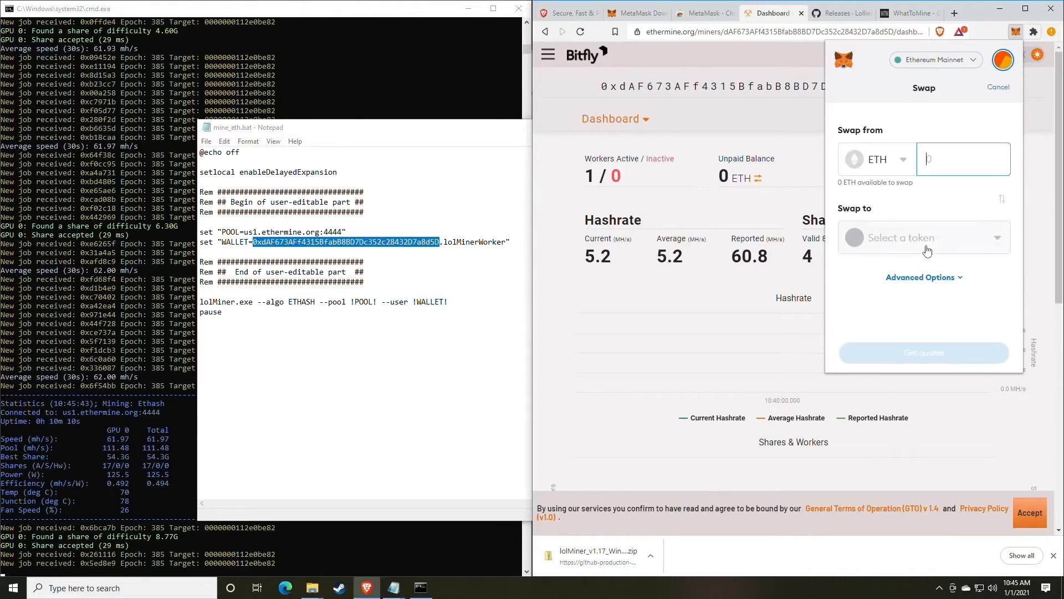
click(897, 160)
click(920, 133)
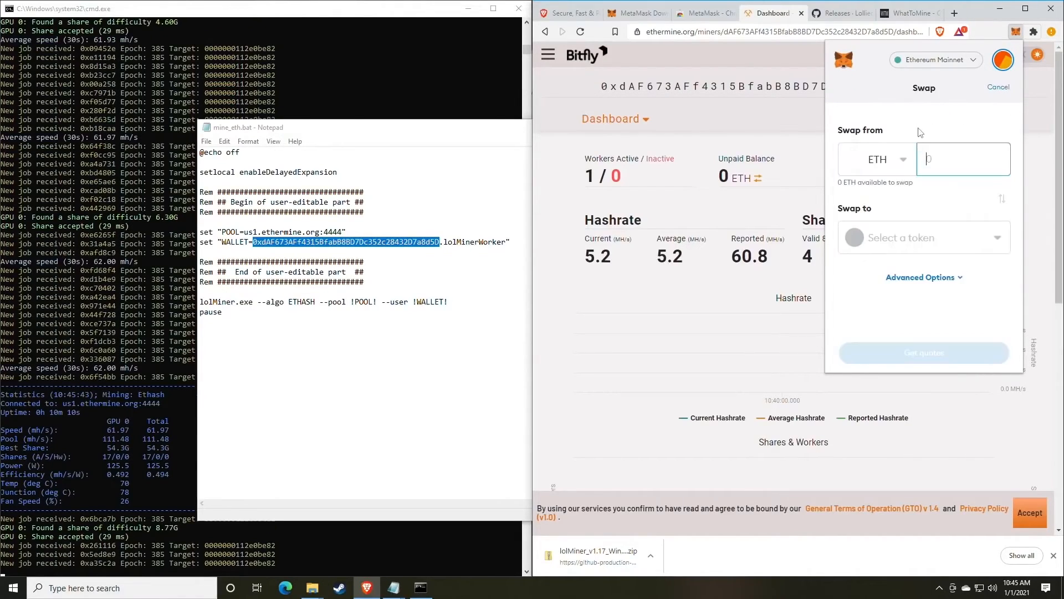
click(922, 243)
click(974, 100)
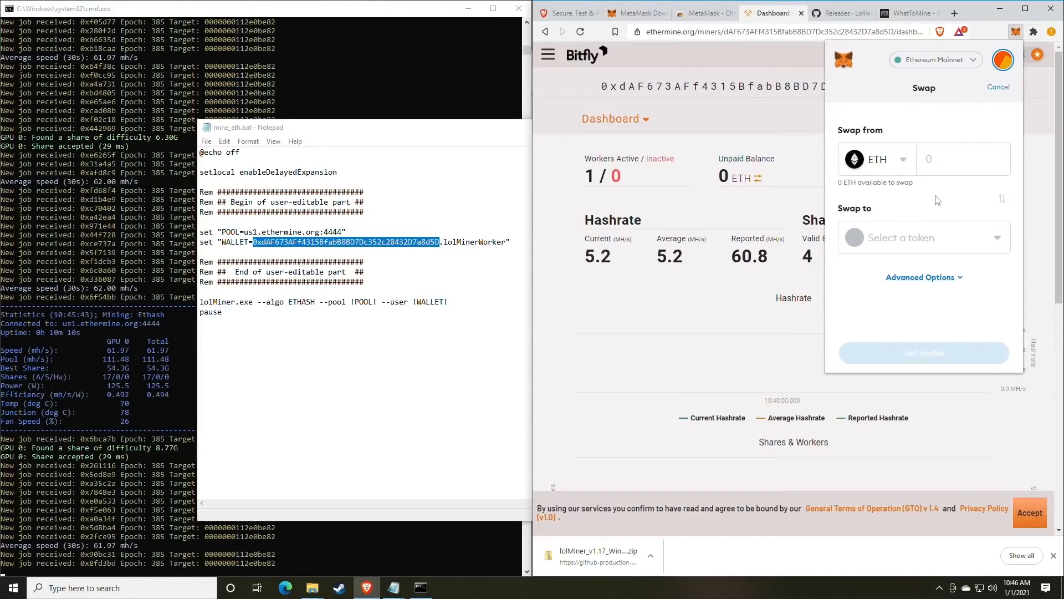
click(1015, 33)
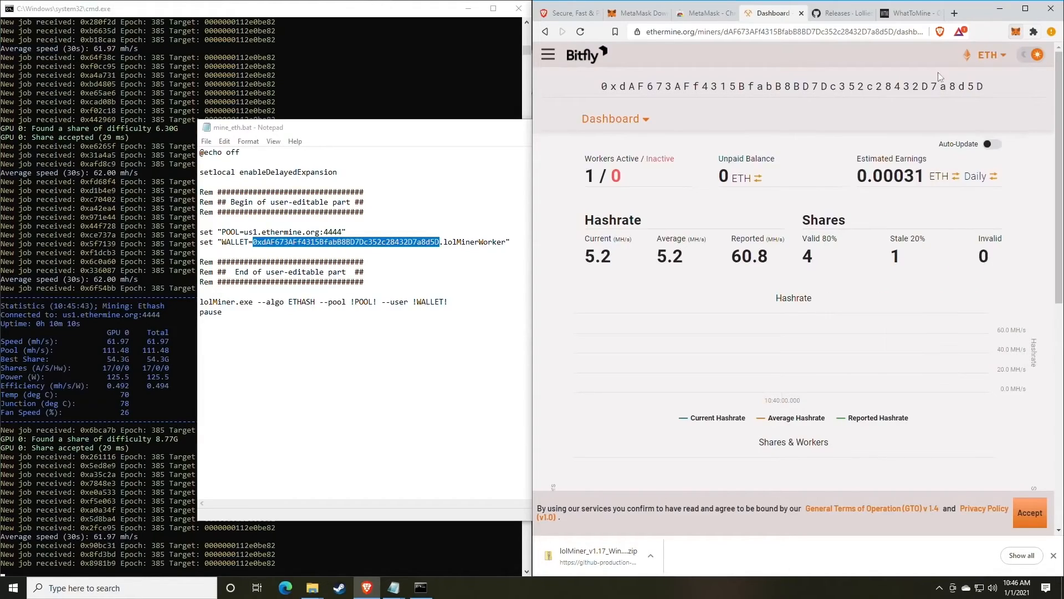